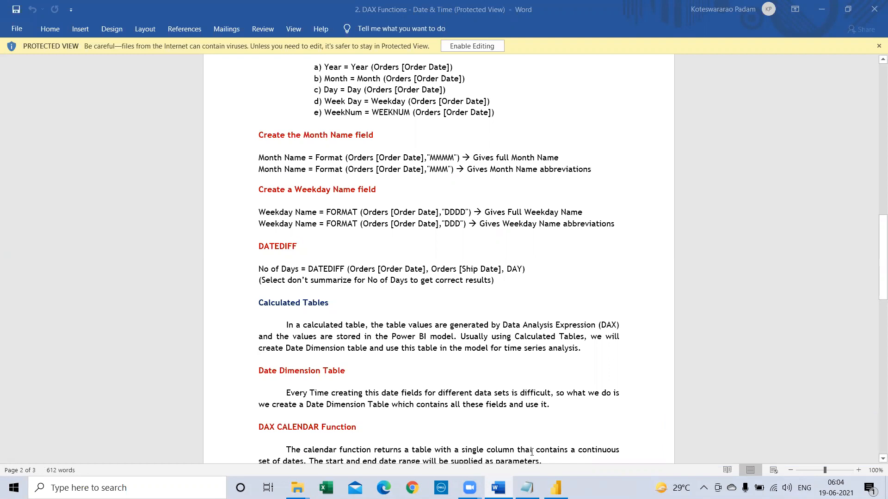
# Review the DAX calendar notes in the Word document and the date and time function list in the Notepad file
pyautogui.scroll(-5, 488, 388)
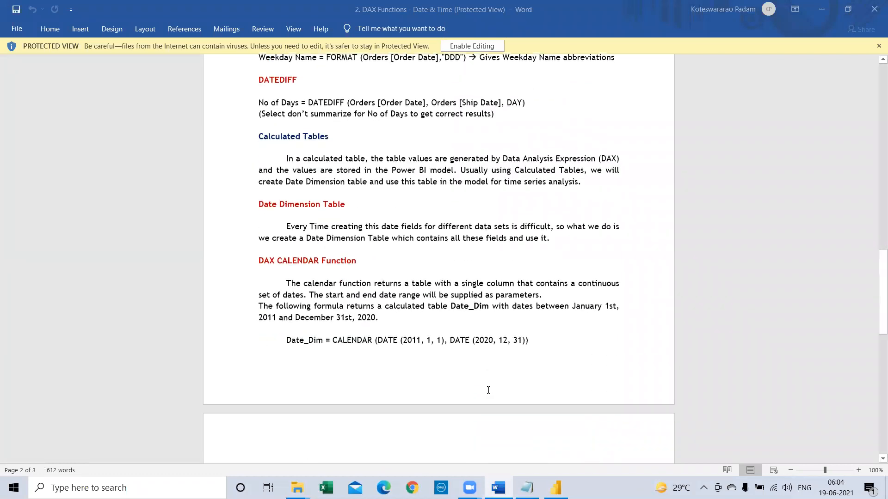
pyautogui.scroll(-1, 485, 405)
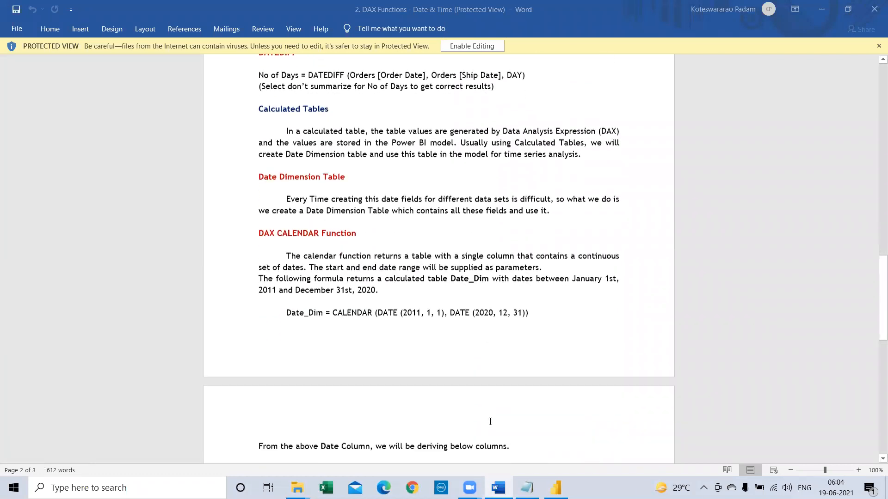
pyautogui.scroll(6, 485, 405)
pyautogui.click(527, 487)
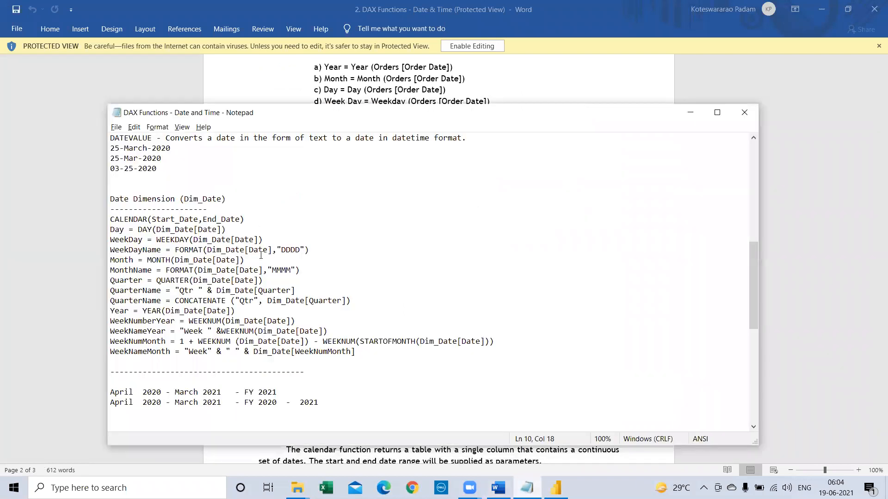
pyautogui.scroll(10, 252, 296)
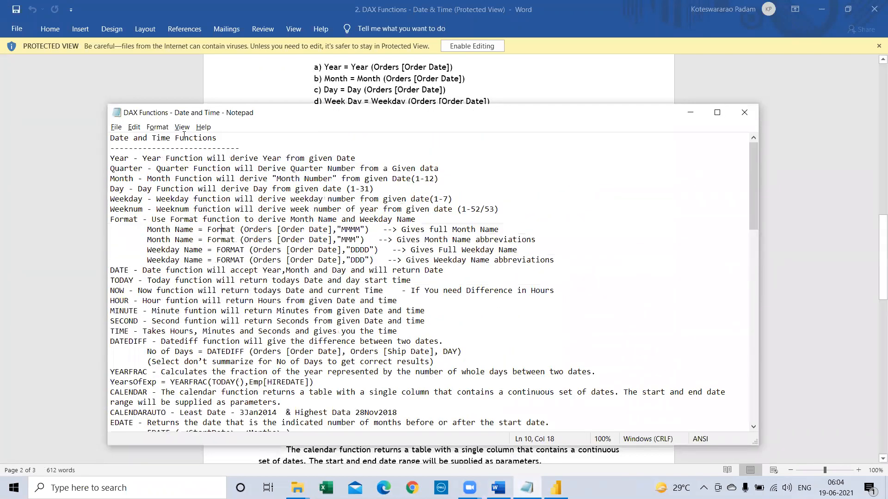
pyautogui.click(199, 138)
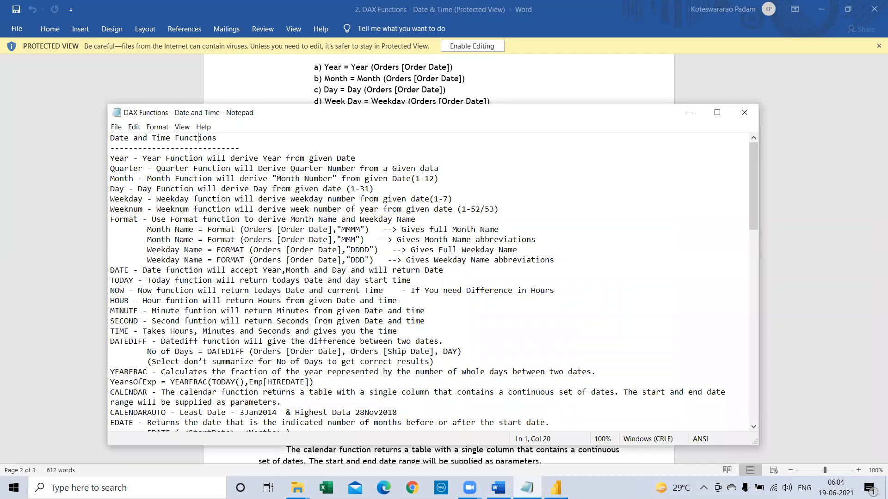
# Open the ABC workbook from the desktop in Excel and show its test sheet
pyautogui.press('super+d')
pyautogui.click(218, 271)
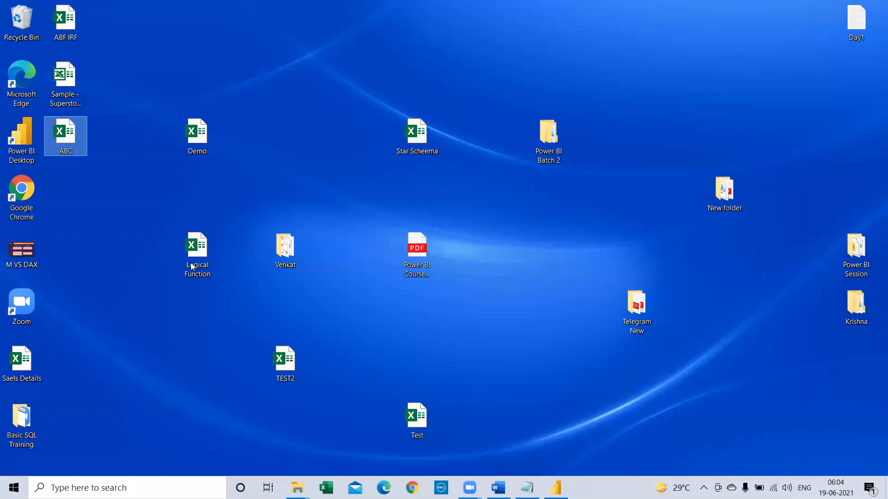
pyautogui.click(63, 141)
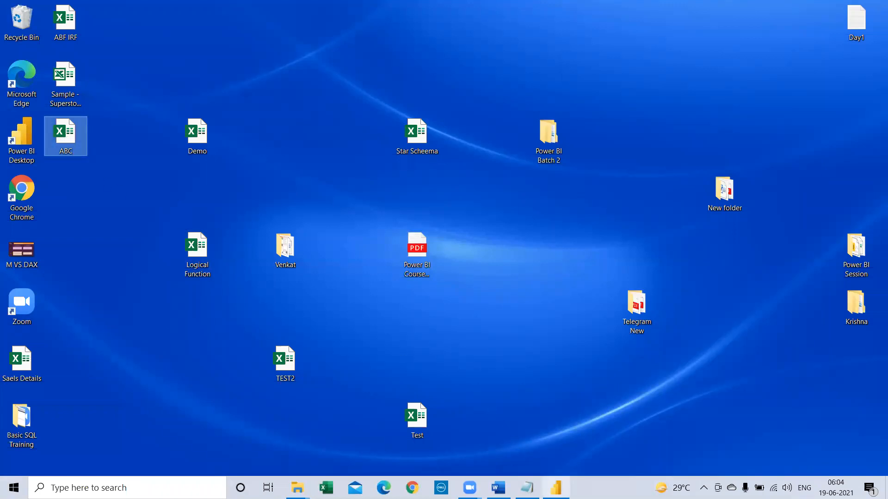
pyautogui.click(555, 488)
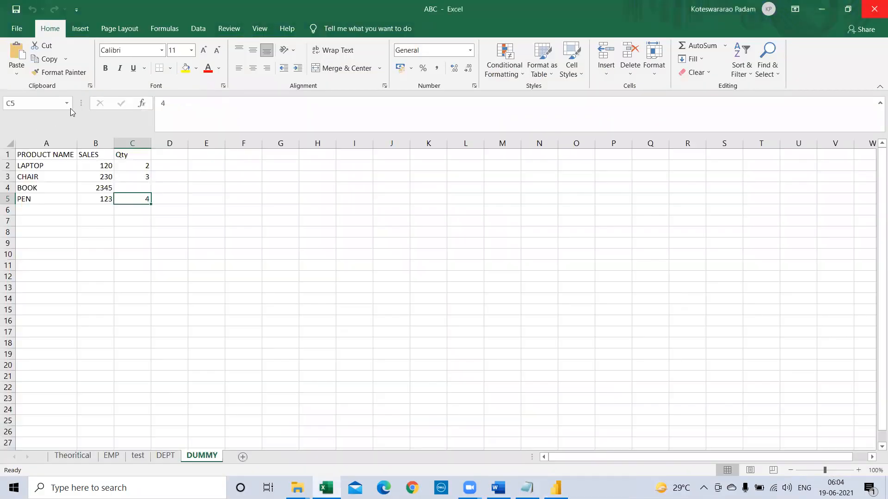
pyautogui.click(137, 457)
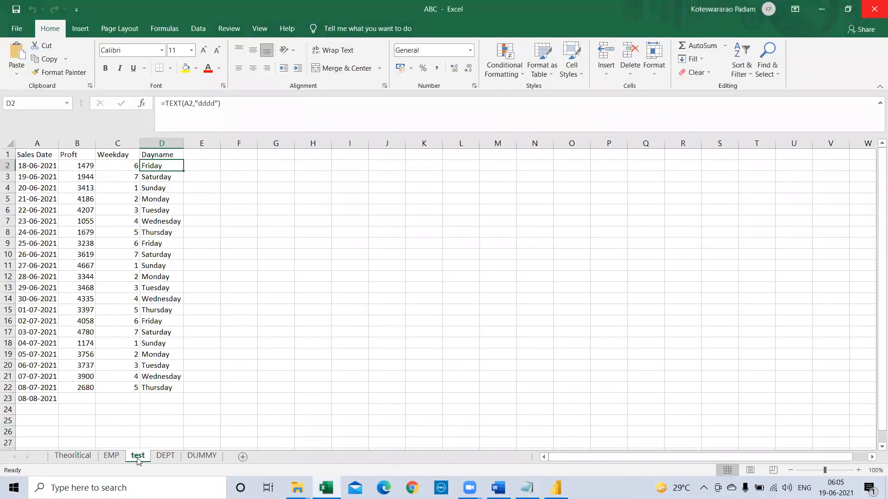
# Copy the test sheet's range A1:D22 into a new blank workbook, starting at A1
pyautogui.moveTo(33, 154); pyautogui.dragTo(160, 382)
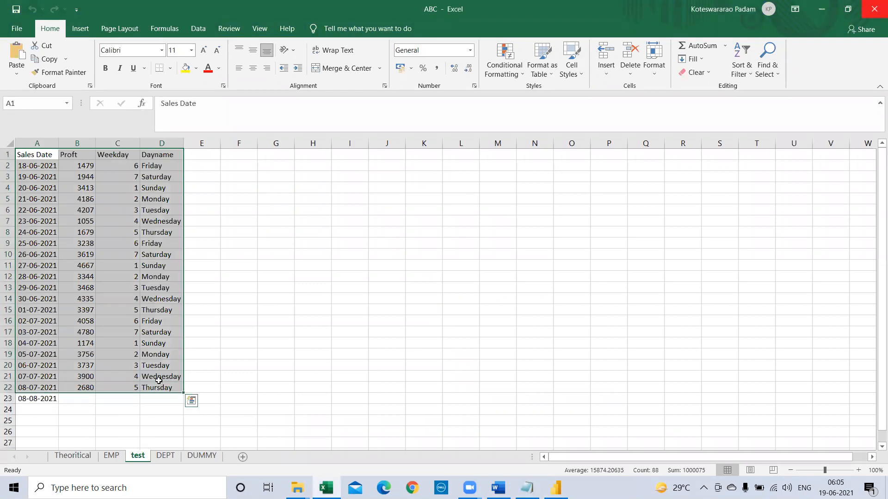
pyautogui.hotkey('ctrl', 'c')
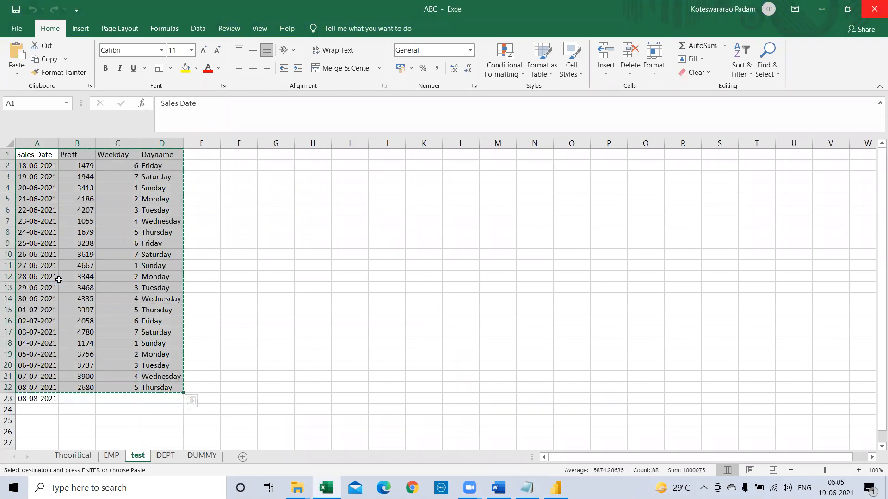
pyautogui.hotkey('ctrl', 'n')
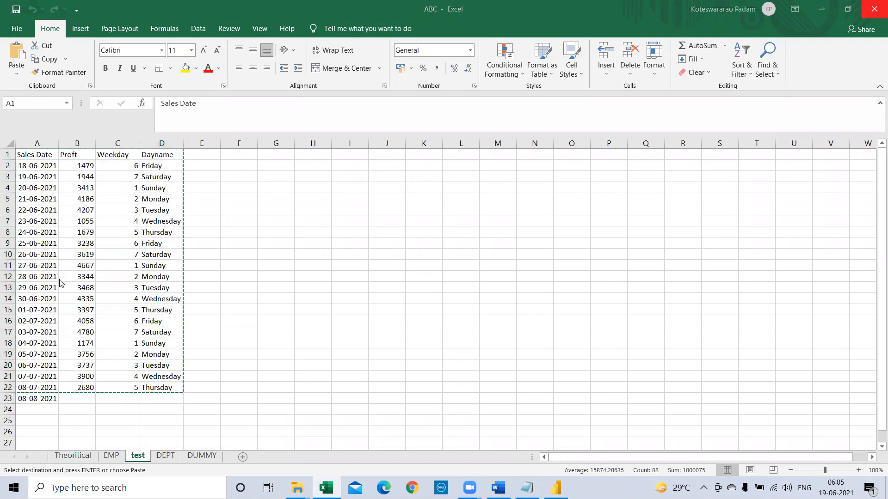
pyautogui.hotkey('ctrl', 'v')
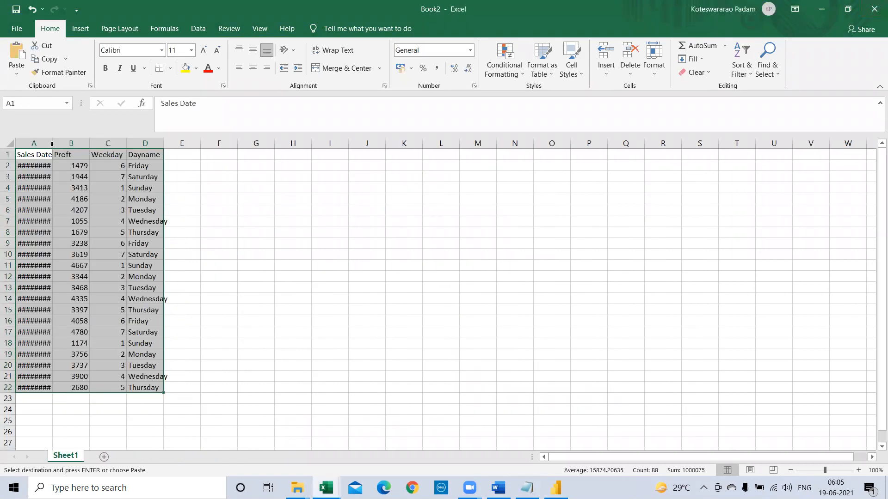
# Fit column A to its dates and clear the Weekday and Dayname columns, keeping only Sales Date and Proft
pyautogui.doubleClick(52, 143)
pyautogui.moveTo(113, 144); pyautogui.dragTo(144, 145)
pyautogui.press('Delete')
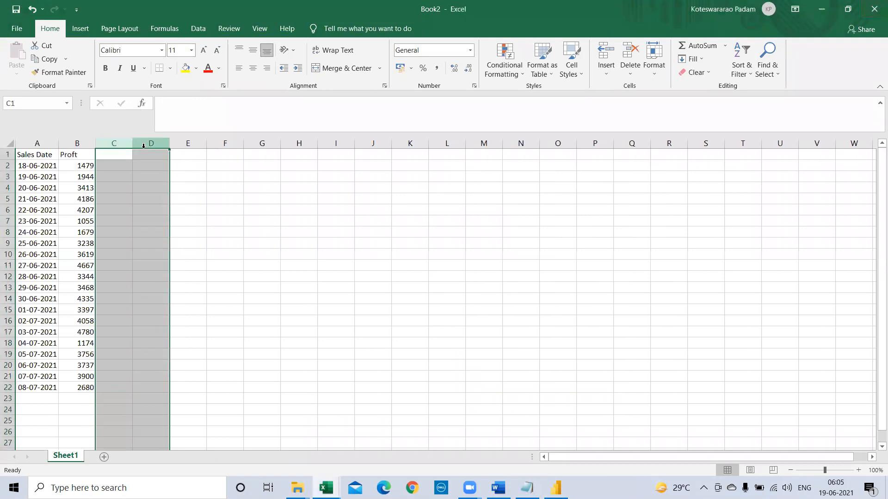
pyautogui.click(66, 277)
pyautogui.click(55, 162)
pyautogui.click(50, 156)
pyautogui.click(79, 156)
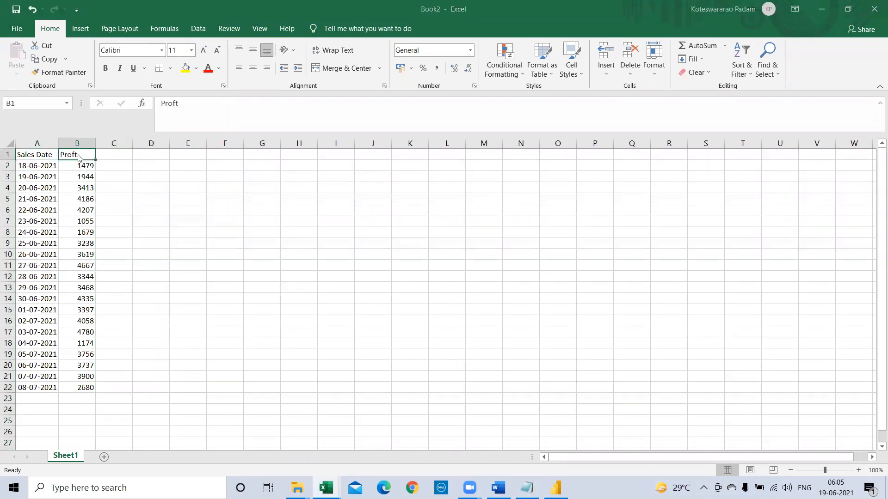
# Save the new workbook to the Desktop folder as DateFunctions in Excel Workbook format
pyautogui.hotkey('ctrl', 's')
pyautogui.click(355, 307)
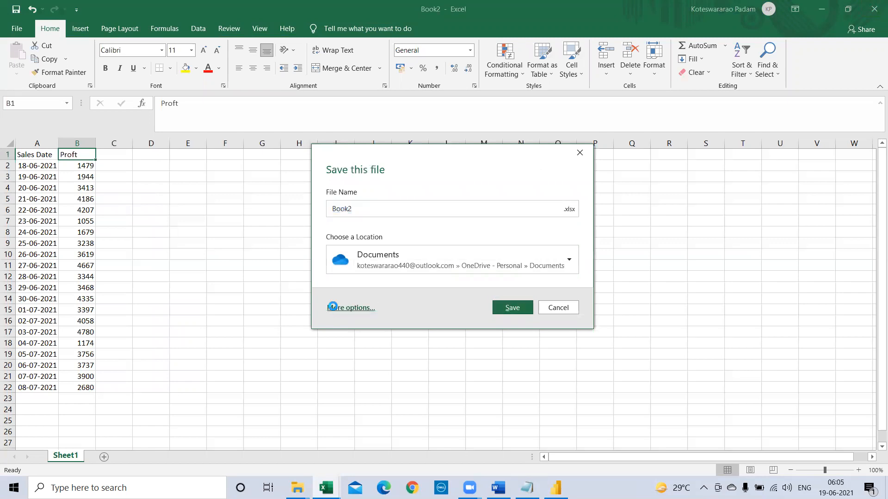
pyautogui.click(367, 146)
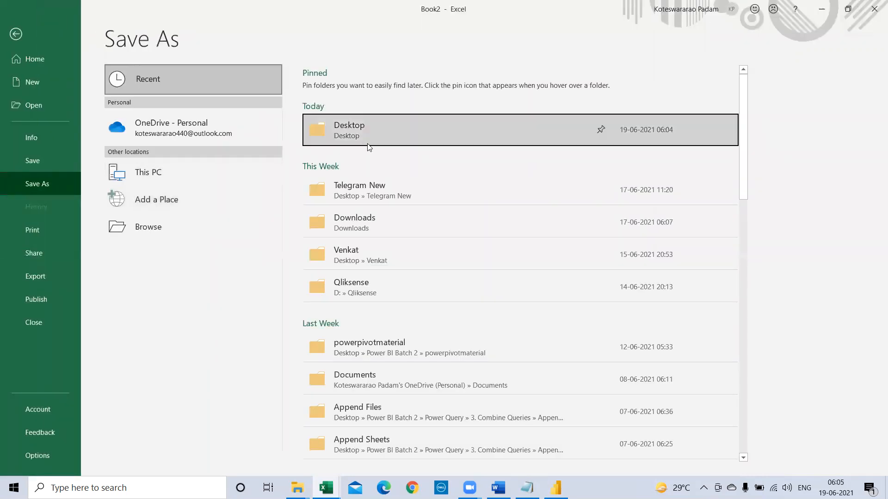
pyautogui.click(42, 83)
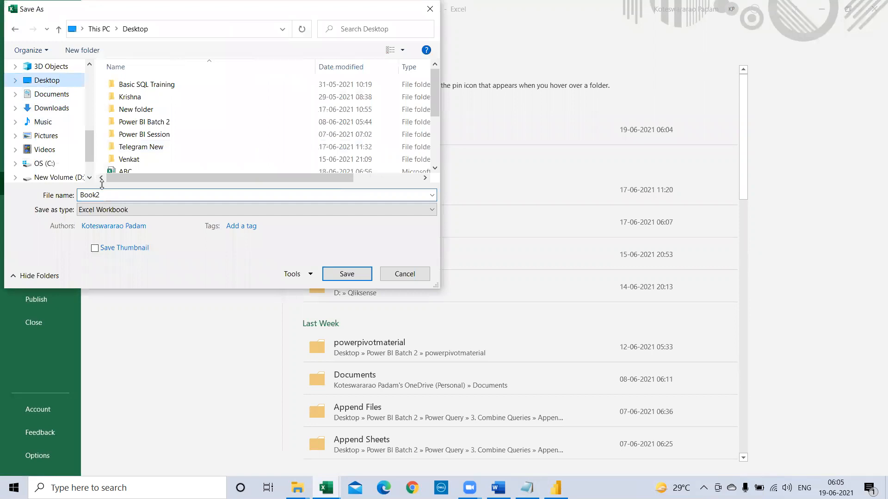
pyautogui.write('D')
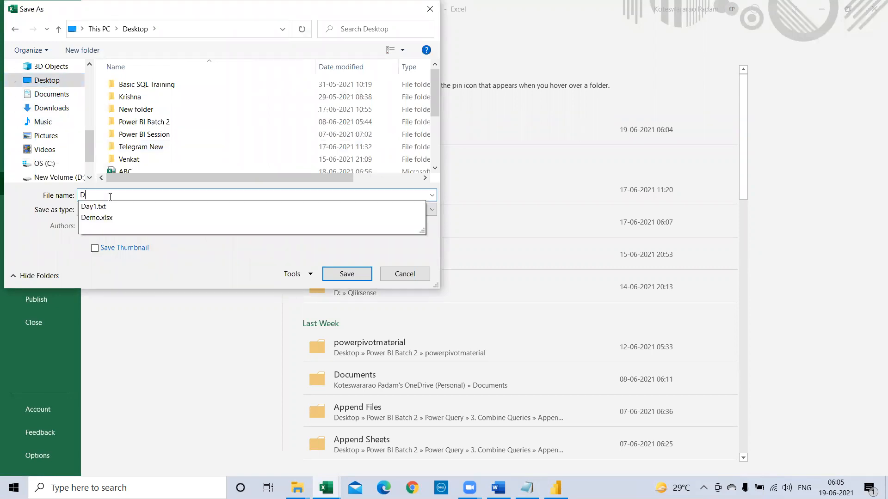
pyautogui.write('ateFunctions')
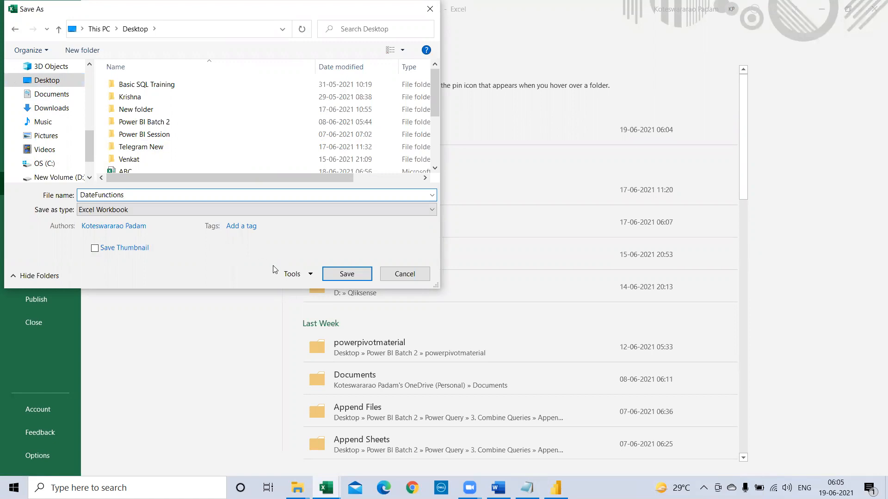
pyautogui.click(346, 274)
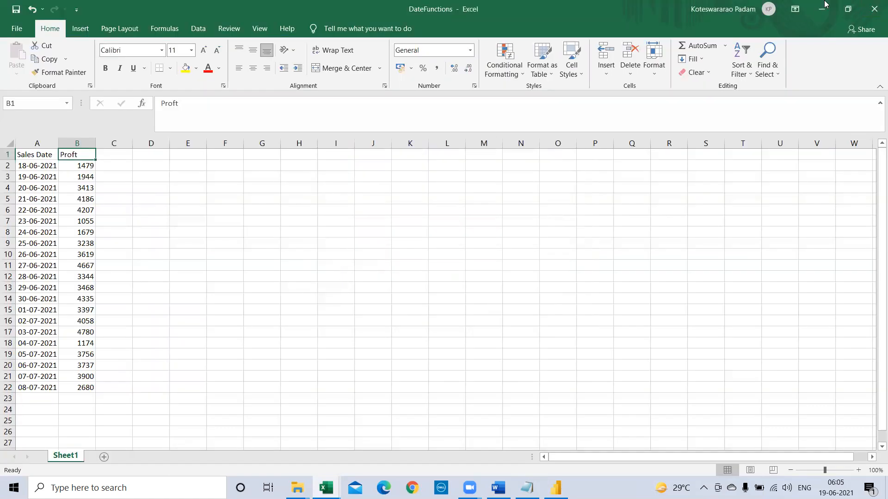
# Switch to Power BI Desktop, open the Power Query Editor and delete the test query
pyautogui.click(847, 9)
pyautogui.click(748, 106)
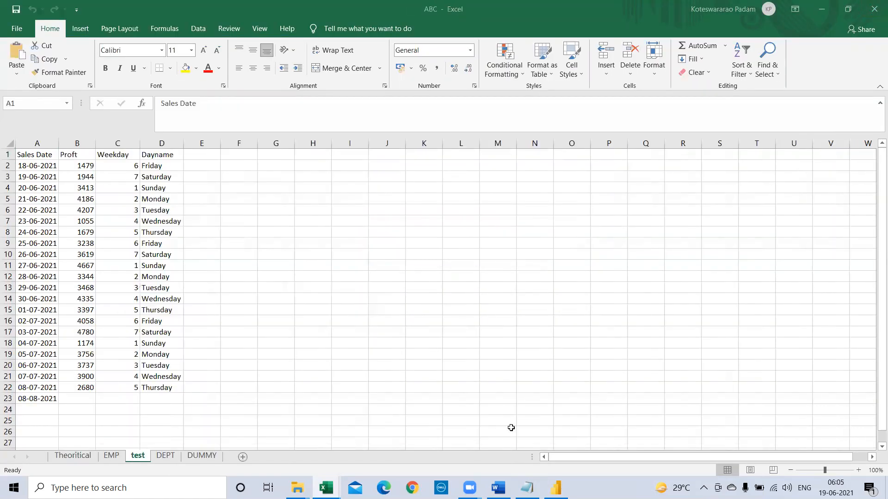
pyautogui.hotkey('ctrl', 'a')
pyautogui.click(555, 487)
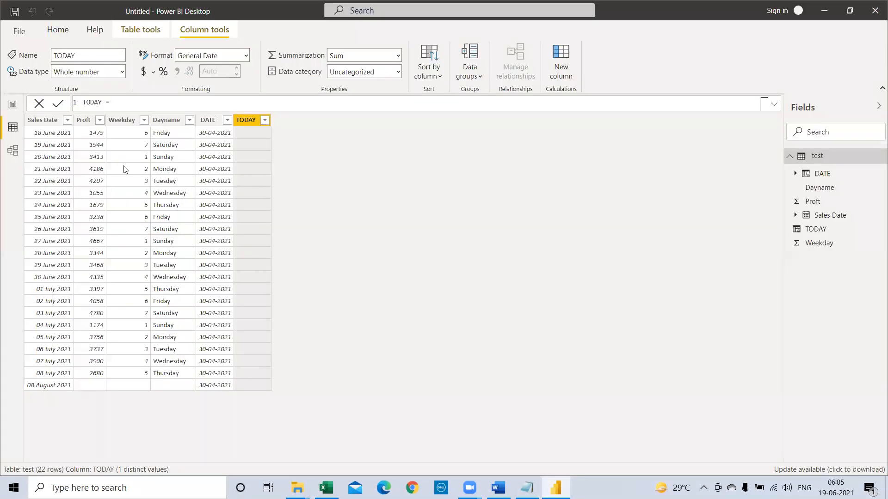
pyautogui.click(47, 30)
pyautogui.click(250, 58)
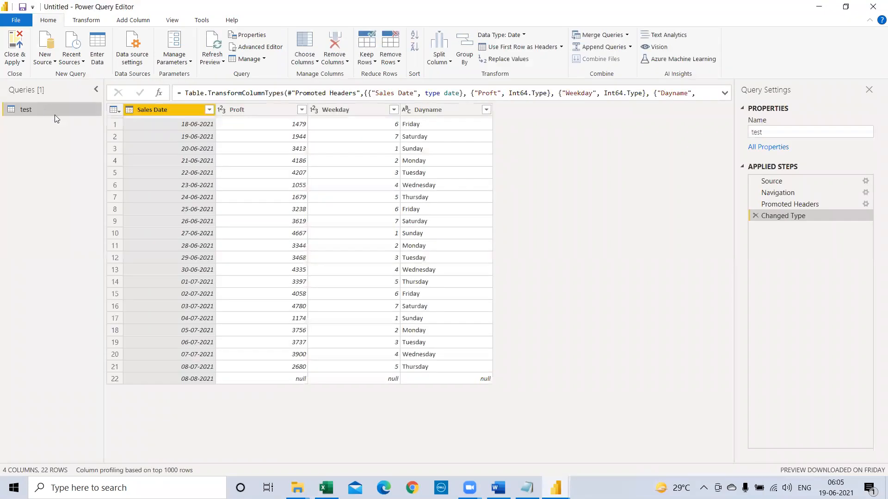
pyautogui.rightClick(41, 108)
pyautogui.click(69, 139)
pyautogui.click(512, 263)
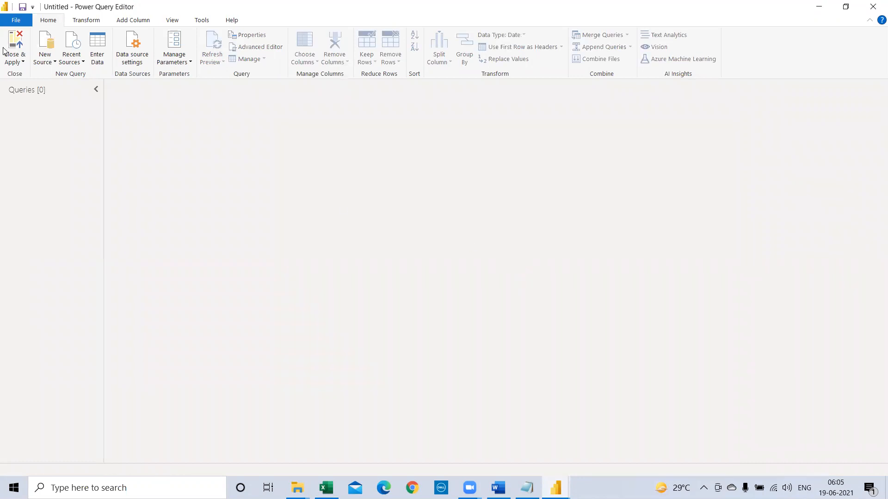
# Import Sheet1 from the DateFunctions Excel workbook on the desktop and apply the query changes to the model
pyautogui.click(46, 59)
pyautogui.click(57, 87)
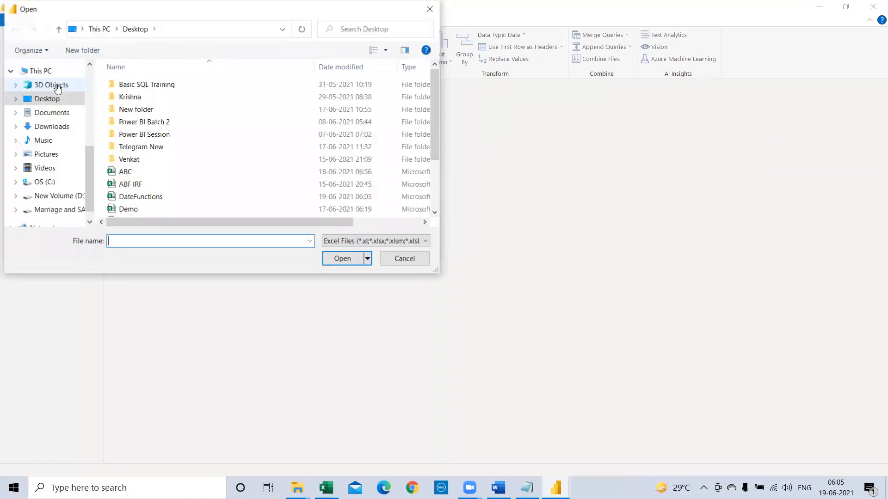
pyautogui.click(129, 195)
pyautogui.scroll(-2, 134, 200)
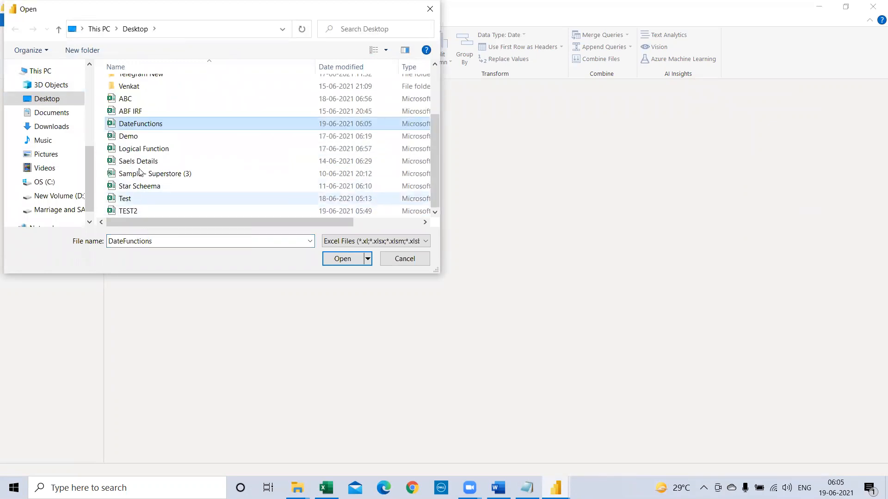
pyautogui.doubleClick(142, 125)
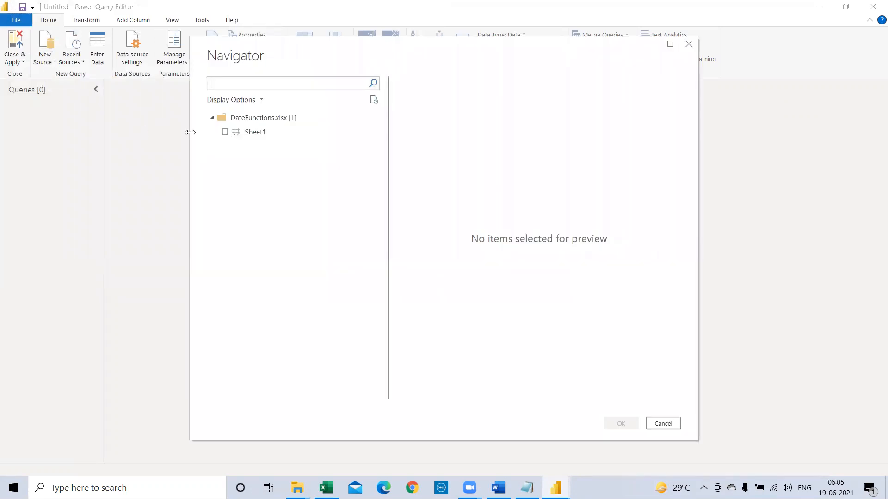
pyautogui.click(224, 132)
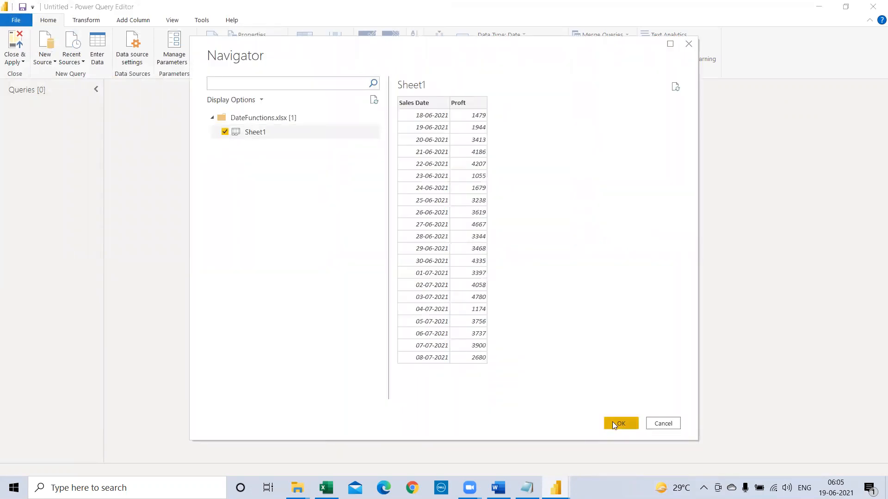
pyautogui.click(612, 421)
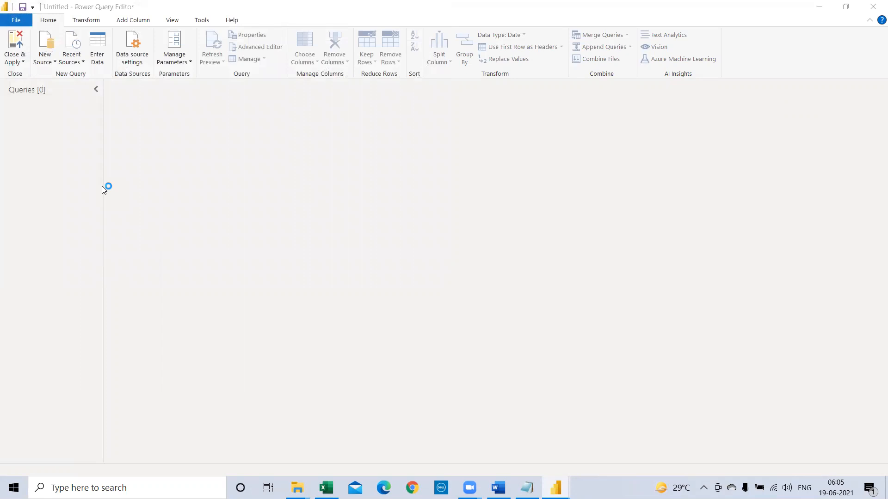
pyautogui.click(11, 51)
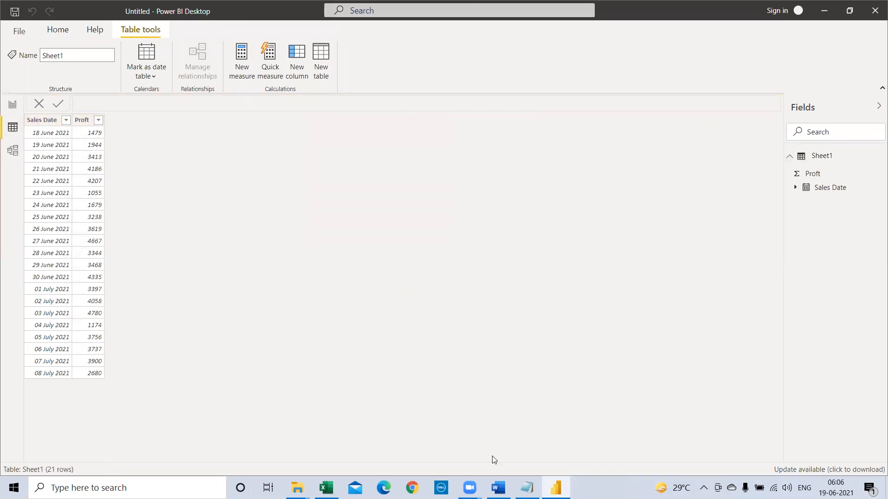
# Consult the DAX date function notes in Notepad and add the calculated column Year = year(Sheet1[Sales Date]) to Sheet1 in Power BI
pyautogui.click(527, 488)
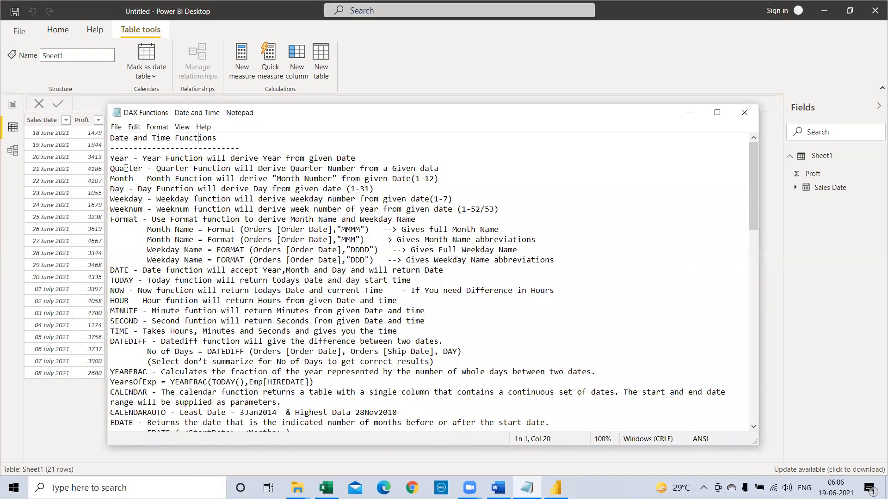
pyautogui.hotkey('alt', 'Tab')
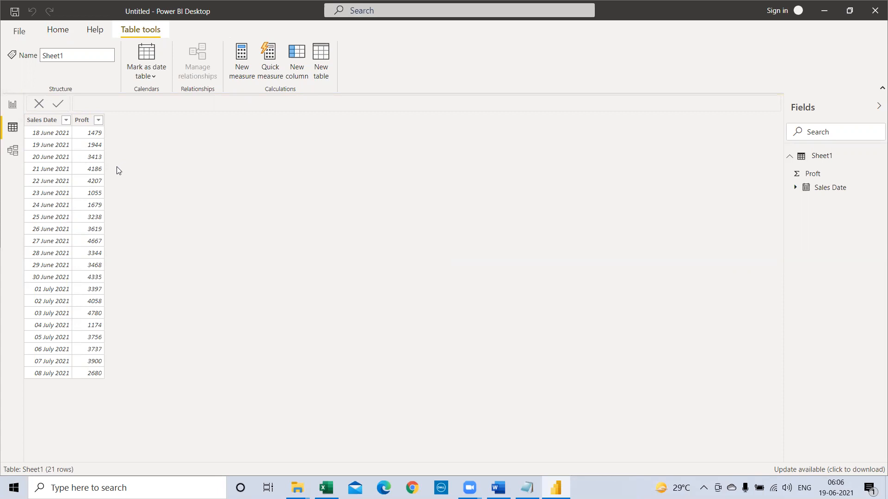
pyautogui.click(300, 60)
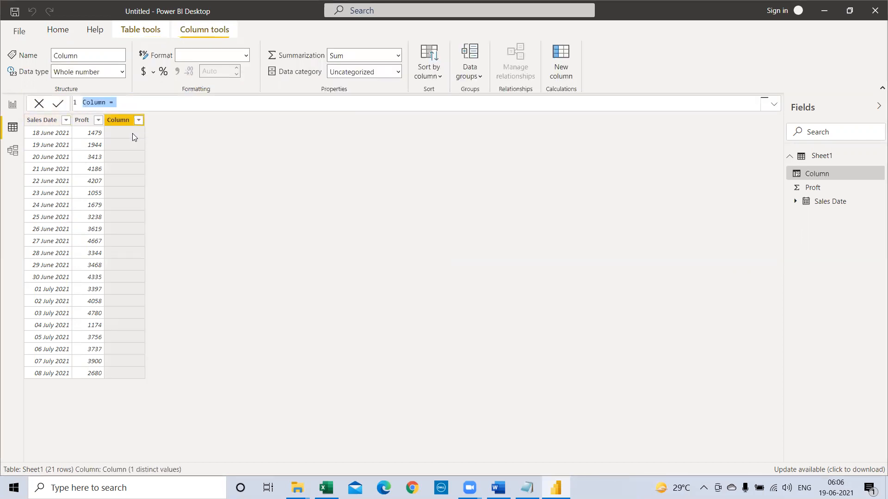
pyautogui.doubleClick(94, 102)
pyautogui.write('Year = year')
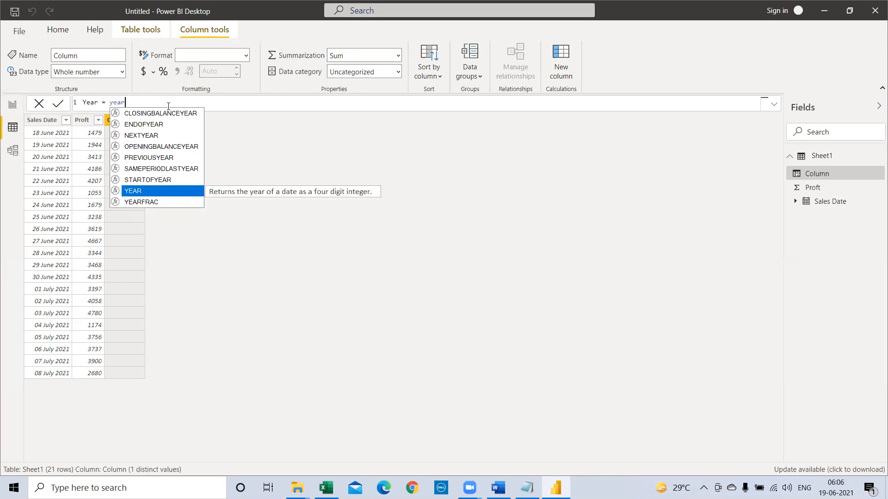
pyautogui.write('(sales')
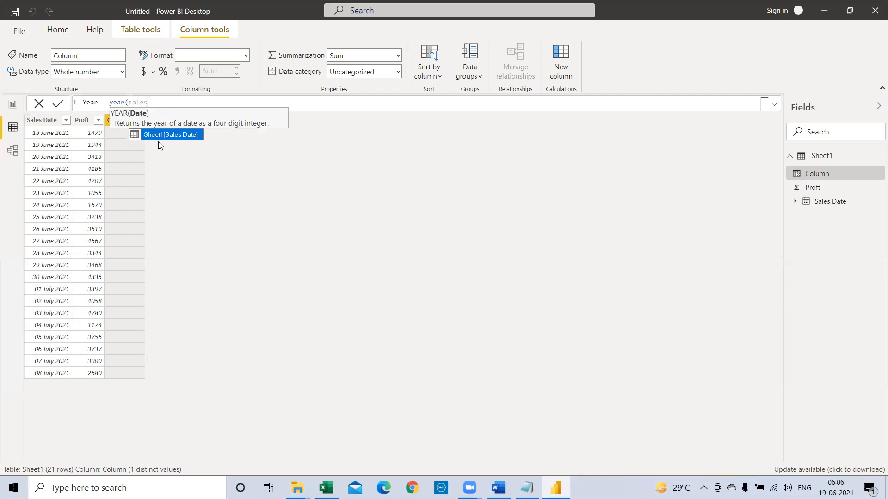
pyautogui.click(166, 139)
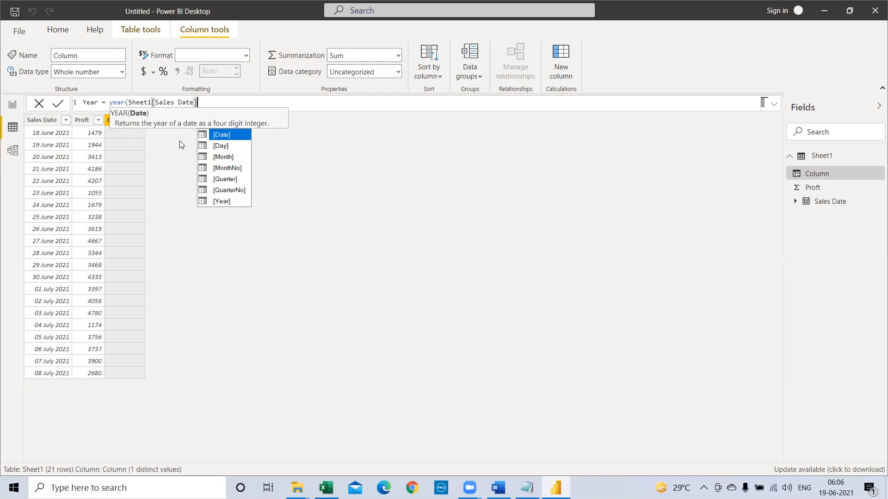
pyautogui.write(')')
pyautogui.press('Return')
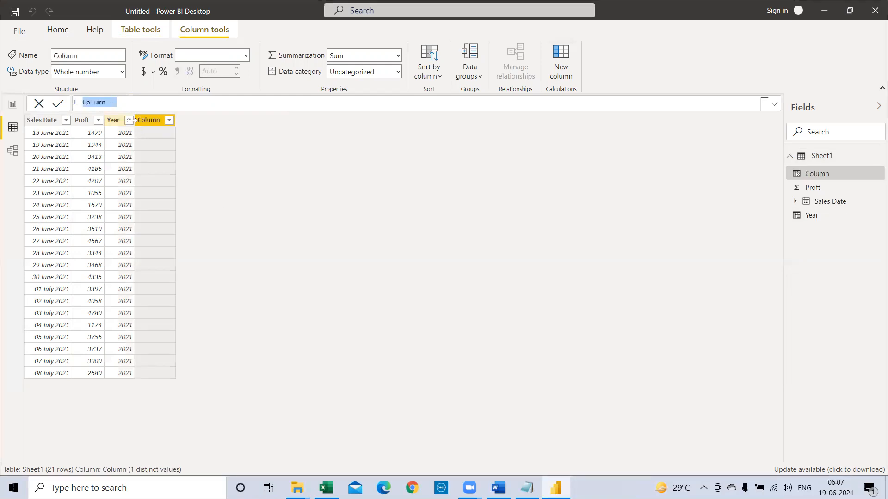
# Add a calculated column with the formula Month = Month(Sheet1[Sales Date])
pyautogui.write('Month = ')
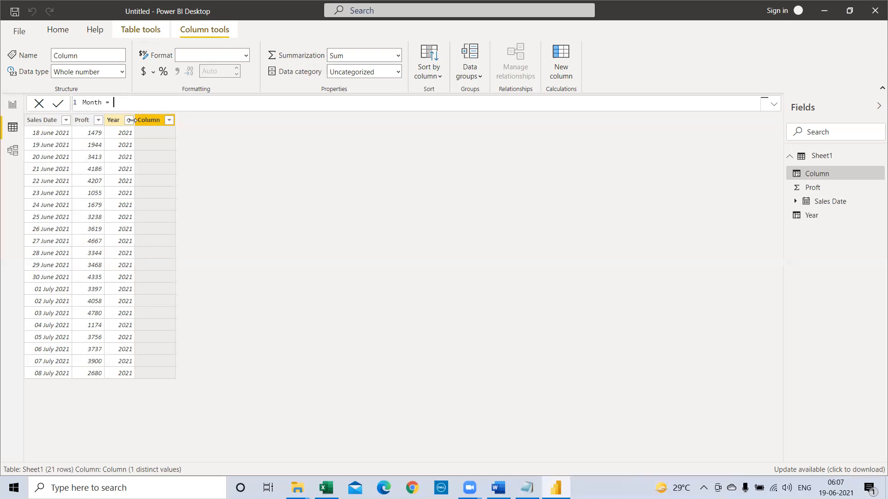
pyautogui.write('Month')
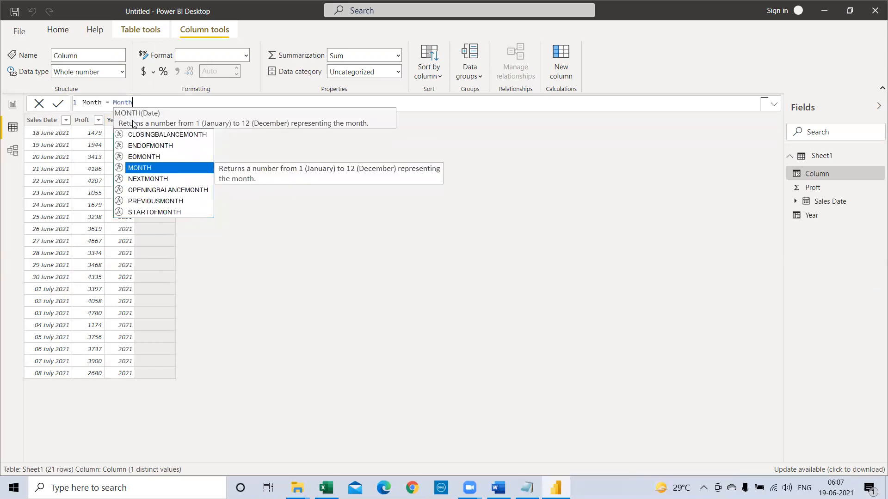
pyautogui.write('(sales')
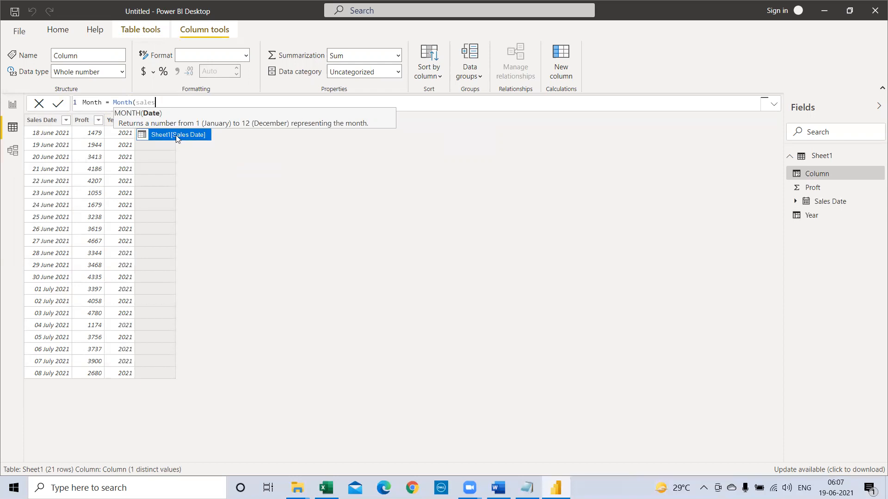
pyautogui.click(176, 135)
pyautogui.write(')')
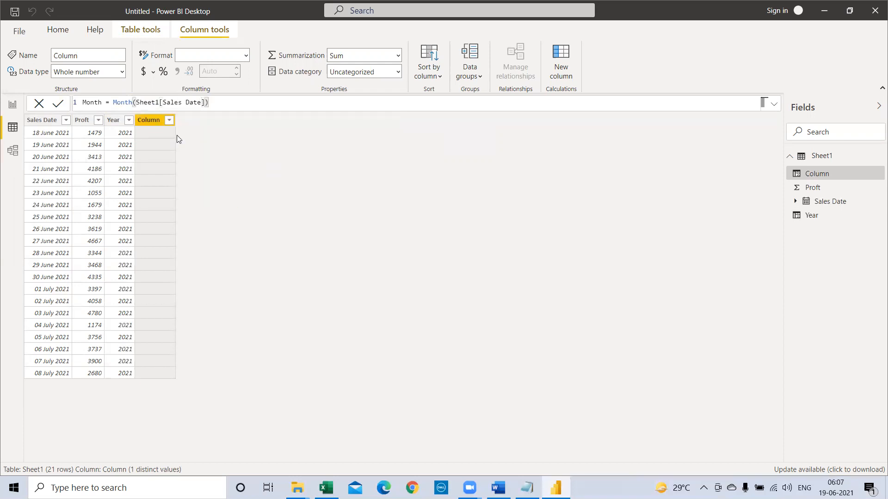
pyautogui.press('Return')
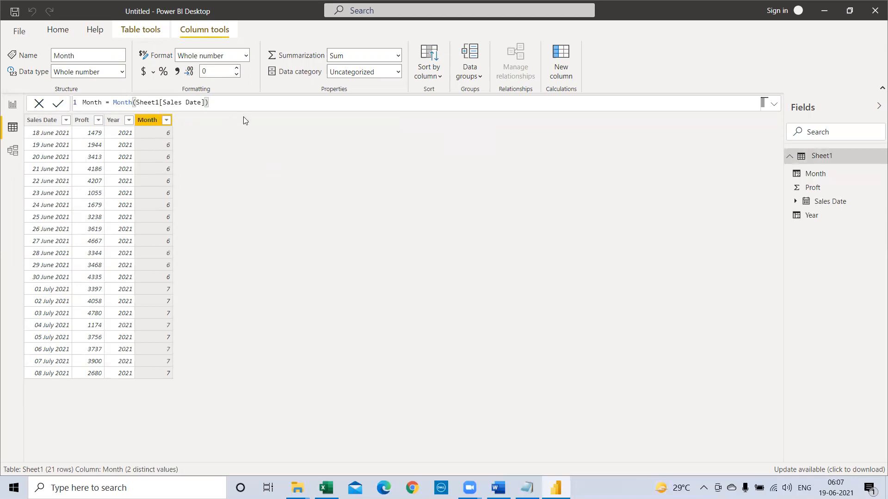
# Add a calculated column with the formula Date = day(Sheet1[Sales Date])
pyautogui.click(567, 68)
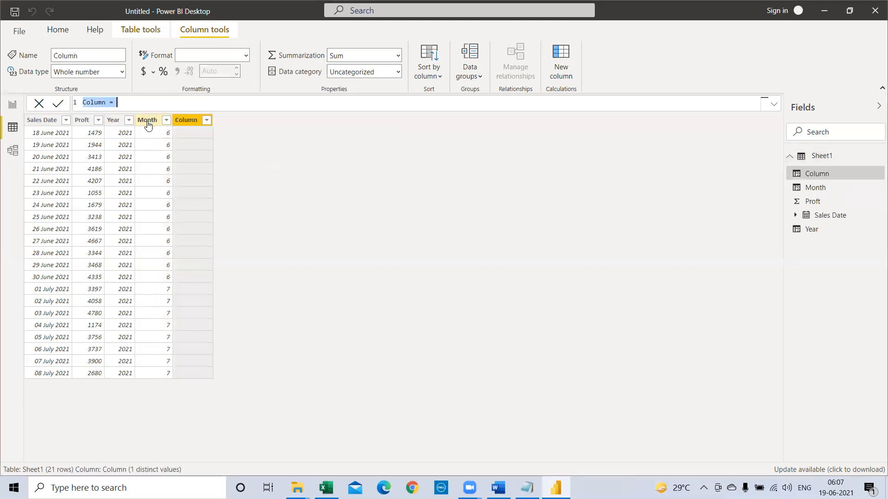
pyautogui.doubleClick(96, 102)
pyautogui.write('Date = day(sale')
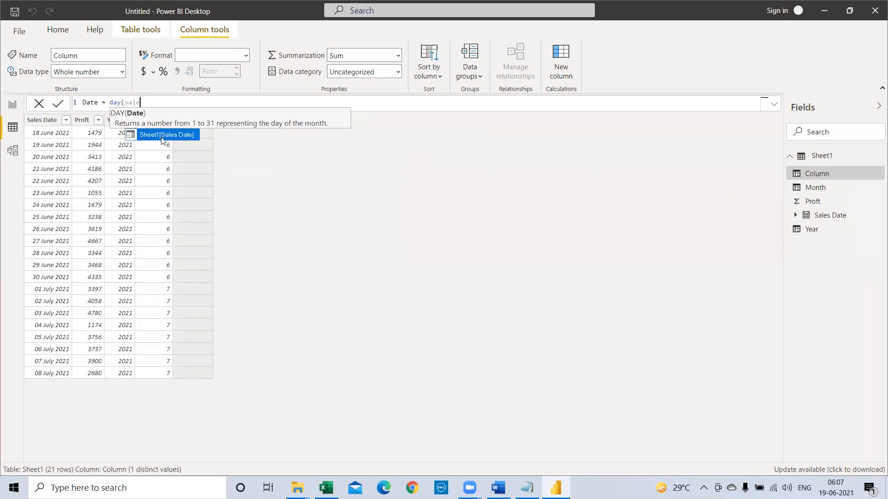
pyautogui.click(161, 137)
pyautogui.write(')')
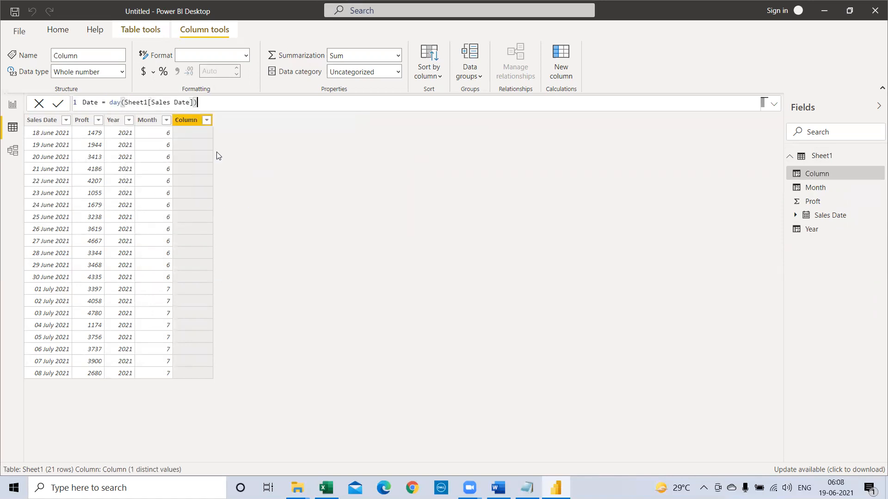
pyautogui.press('Return')
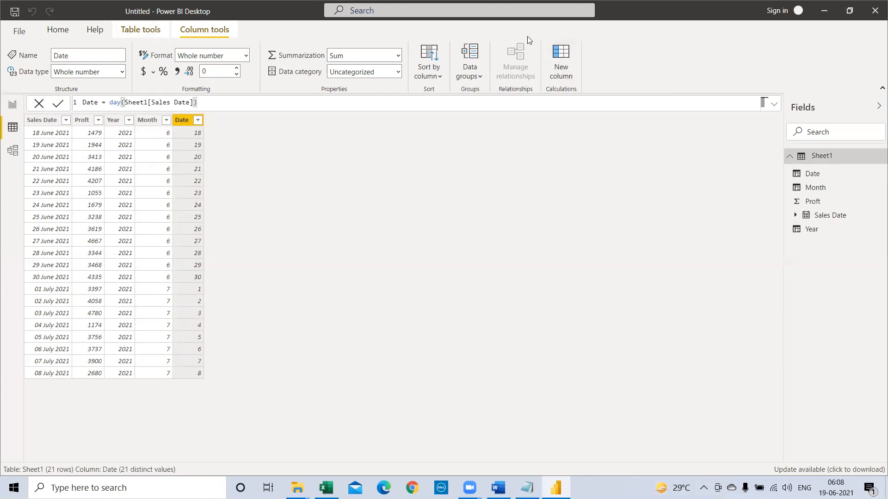
# Add a calculated column for the full month name with monthname = FORMAT(Sheet1[Sales Date],"mmmm")
pyautogui.click(550, 55)
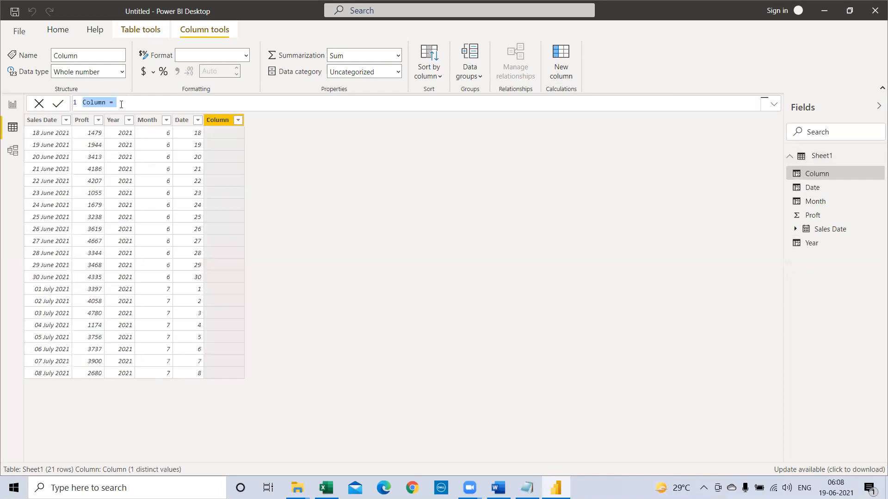
pyautogui.write('monthname =')
pyautogui.write('format(')
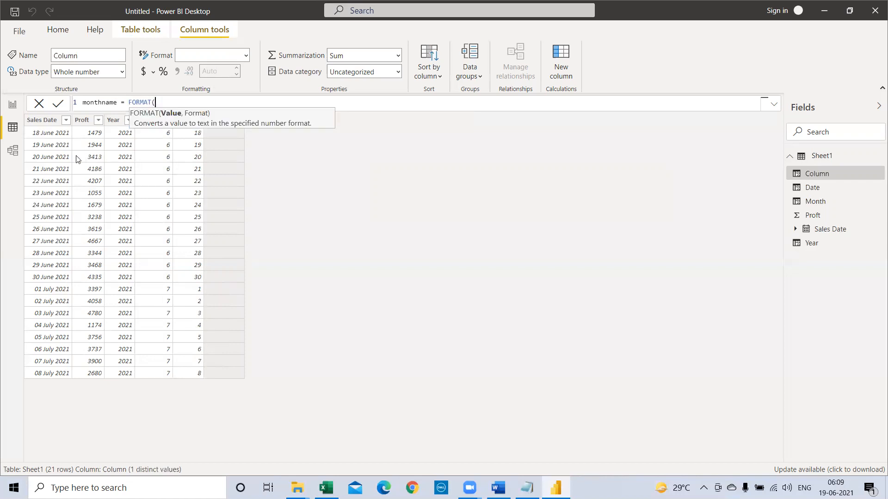
pyautogui.write('sale')
pyautogui.click(210, 138)
pyautogui.write(',"mm')
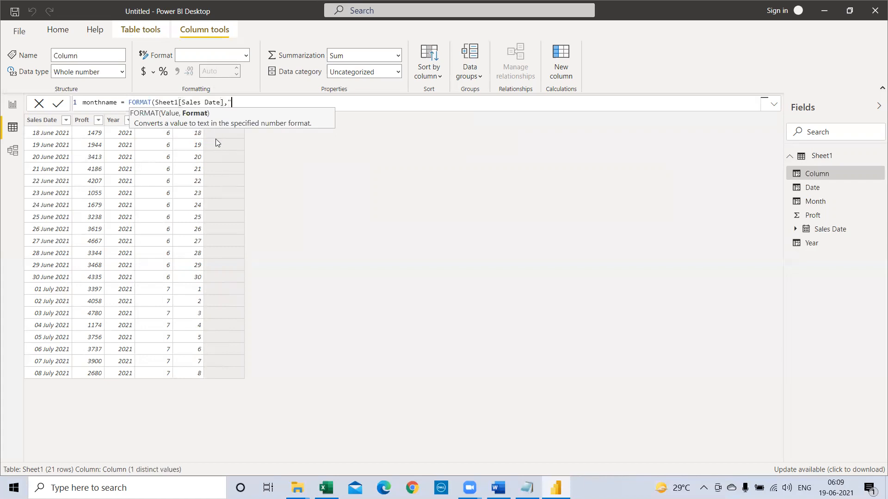
pyautogui.write('mm")')
pyautogui.press('Return')
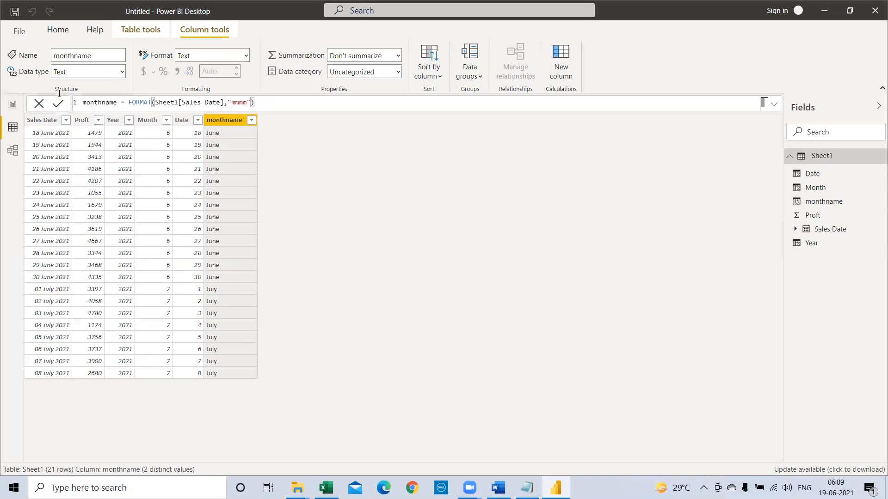
# Reuse the monthname formula in a new calculated column, naming it monthnameabb and shortening the format to "mmm"
pyautogui.moveTo(256, 102); pyautogui.dragTo(73, 105)
pyautogui.hotkey('ctrl', 'c')
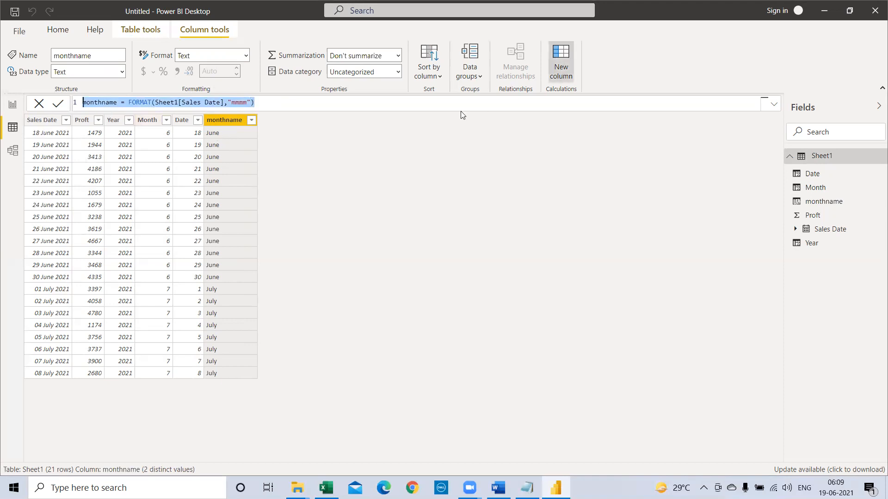
pyautogui.click(249, 121)
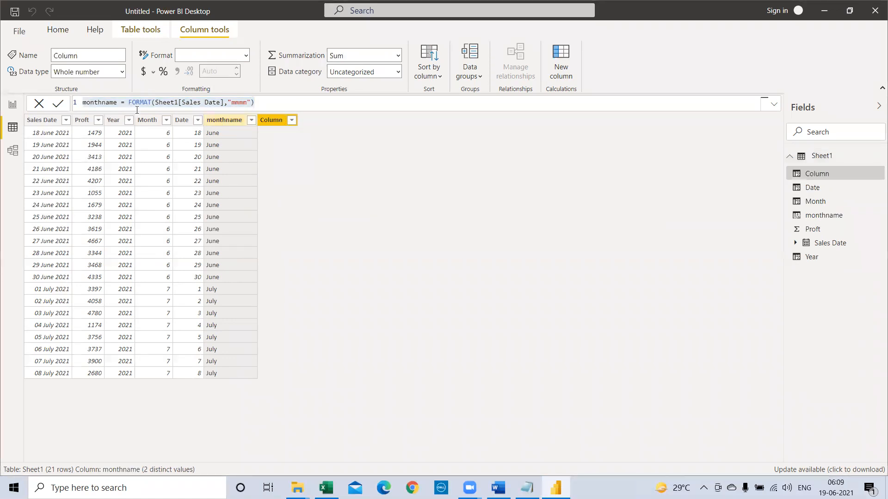
pyautogui.hotkey('ctrl', 'v')
pyautogui.click(119, 101)
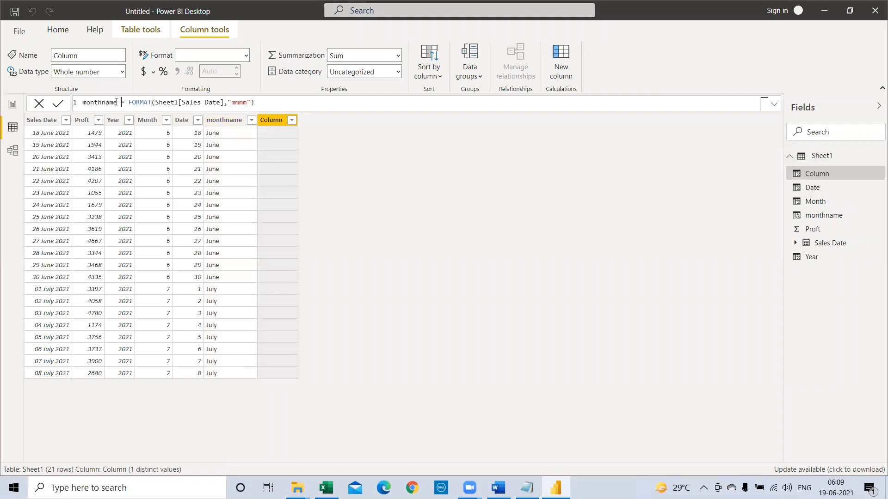
pyautogui.write('abb')
pyautogui.click(255, 102)
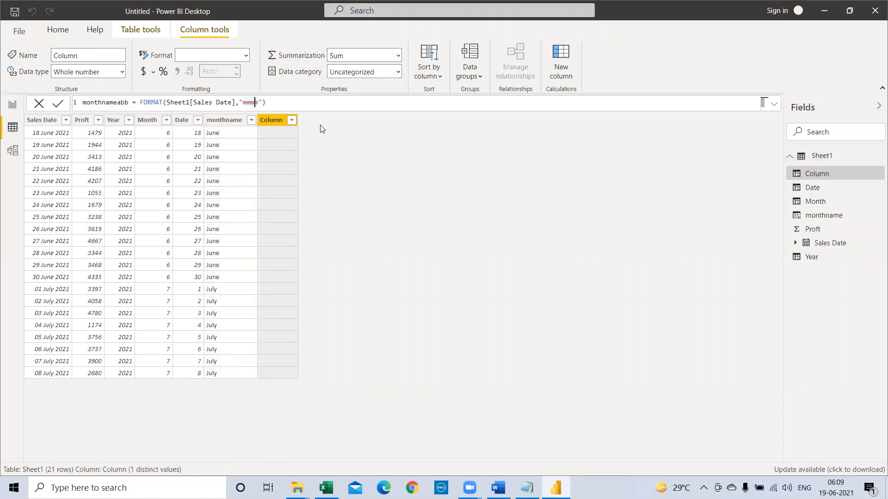
pyautogui.press('Delete')
pyautogui.press('Return')
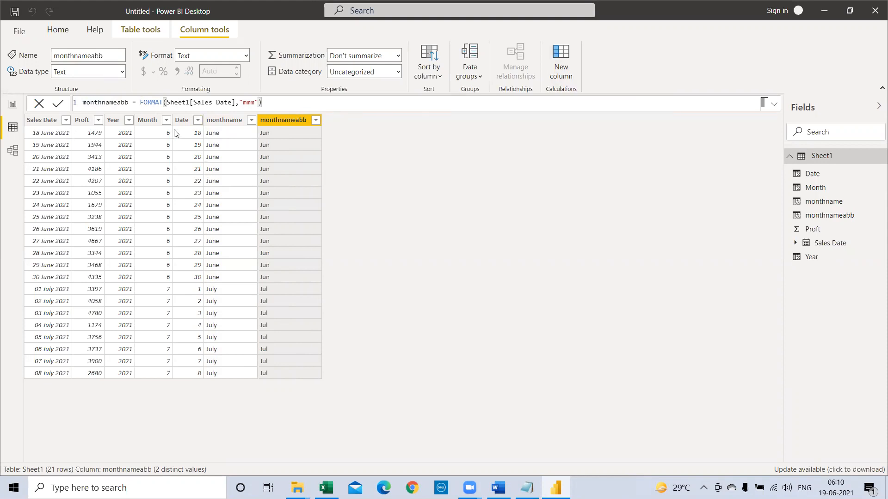
# Add a calculated column for the full weekday name with dayname = FORMAT(Sheet1[Sales Date],"dddd")
pyautogui.click(565, 70)
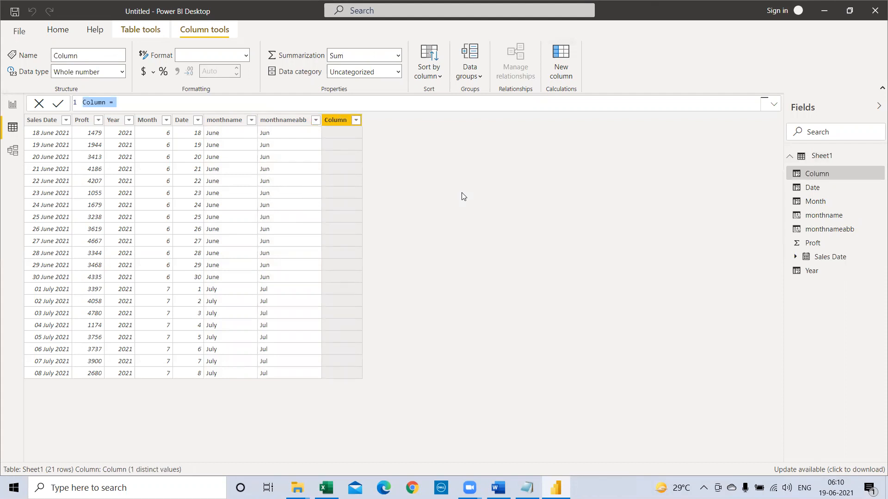
pyautogui.write('dayname = format')
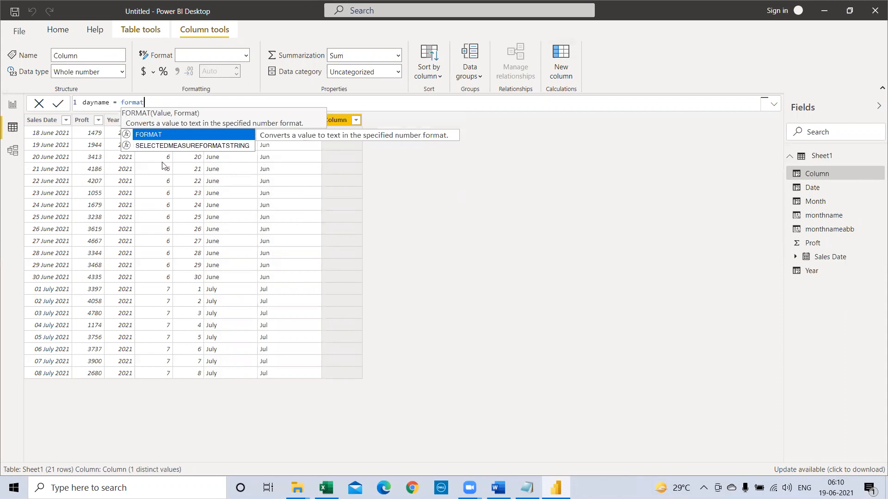
pyautogui.click(162, 135)
pyautogui.write('d')
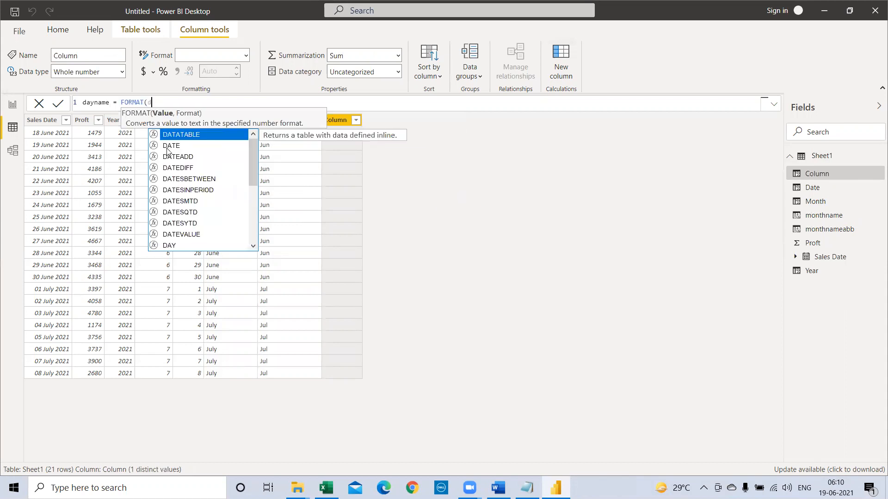
pyautogui.write('ate')
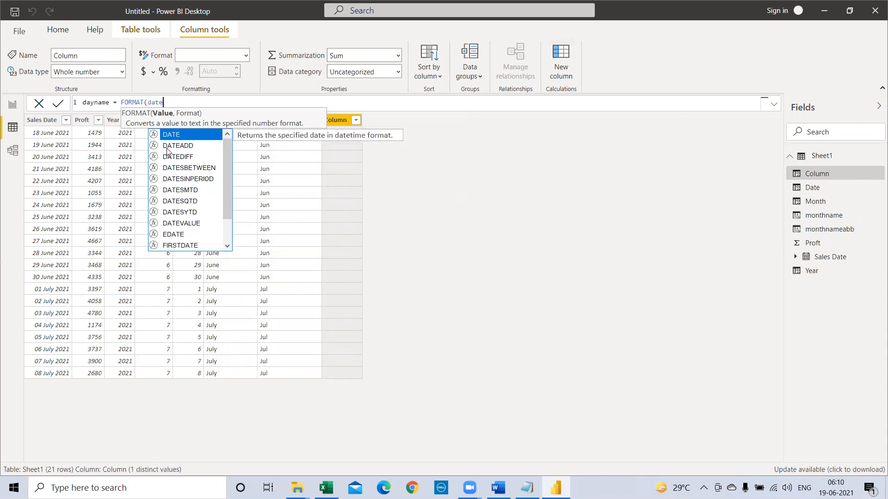
pyautogui.press('BackSpace')
pyautogui.press('BackSpace')
pyautogui.press('BackSpace')
pyautogui.press('BackSpace')
pyautogui.write('sale')
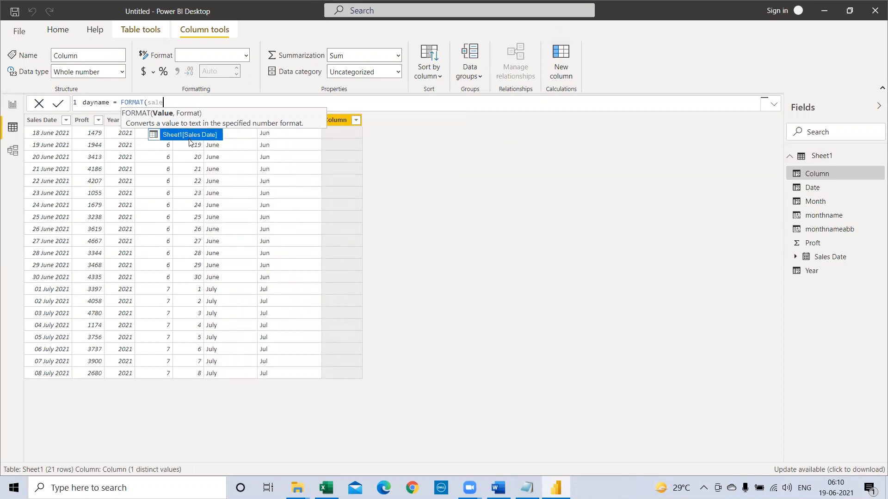
pyautogui.press('Tab')
pyautogui.write(',')
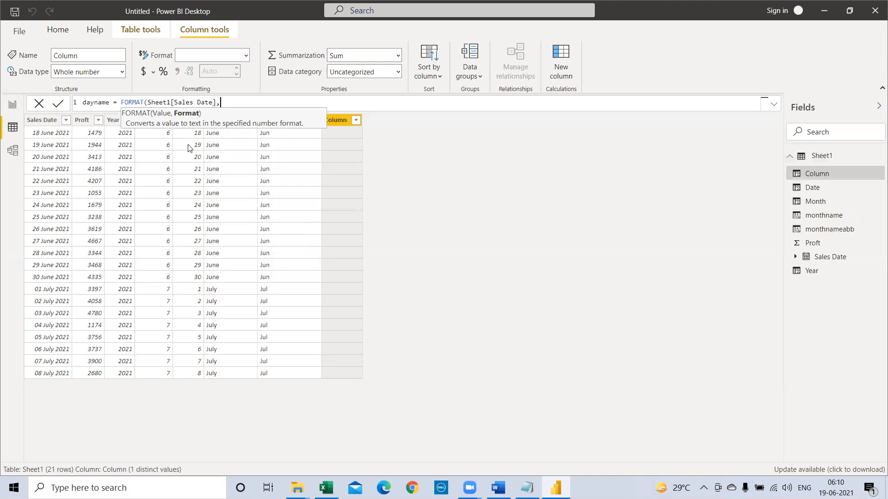
pyautogui.write('"dddd")')
pyautogui.press('Return')
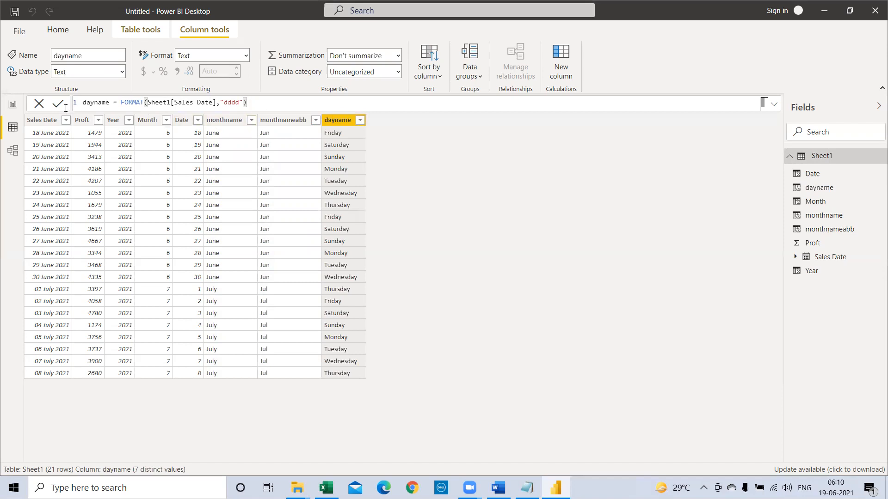
# Reuse the dayname formula in a new calculated column, naming it daynameabb and shortening the format to "ddd"
pyautogui.hotkey('ctrl', 'a')
pyautogui.hotkey('ctrl', 'c')
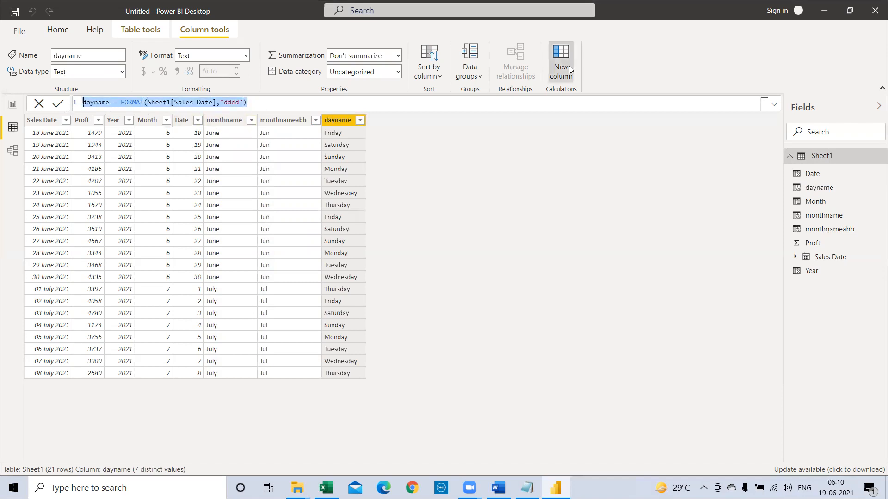
pyautogui.click(525, 112)
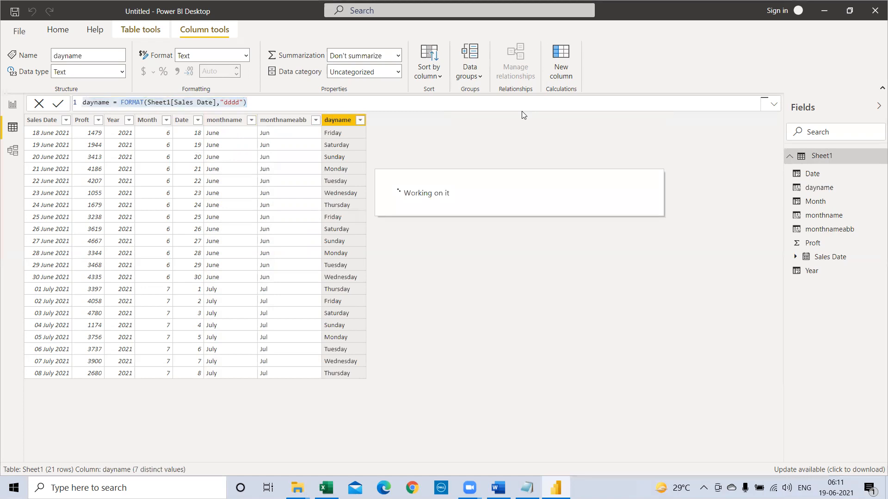
pyautogui.hotkey('ctrl', 'v')
pyautogui.click(109, 102)
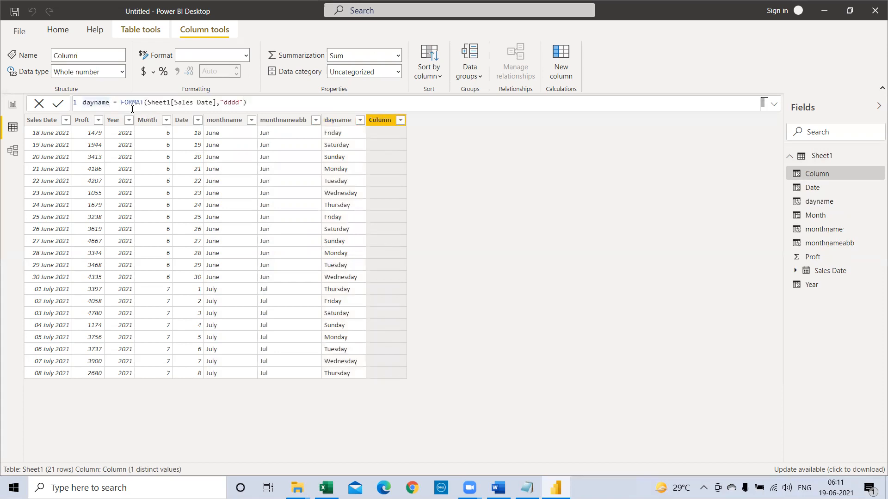
pyautogui.write('abb')
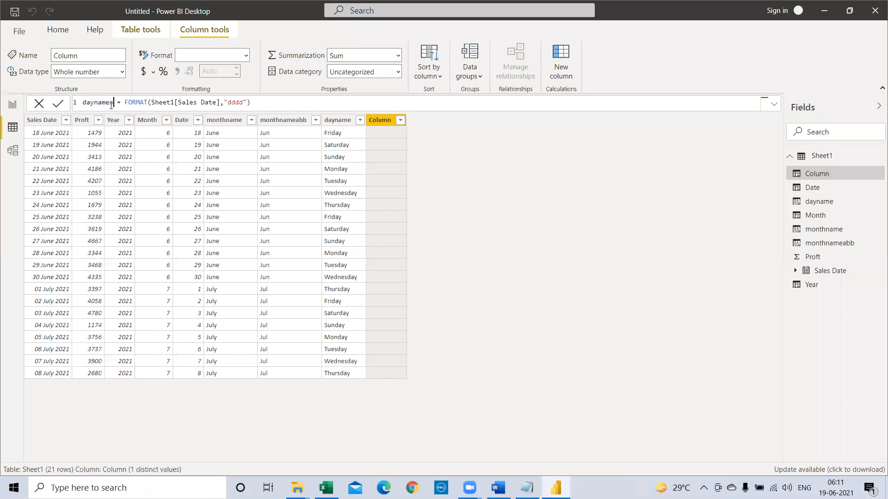
pyautogui.click(248, 102)
pyautogui.press('Delete')
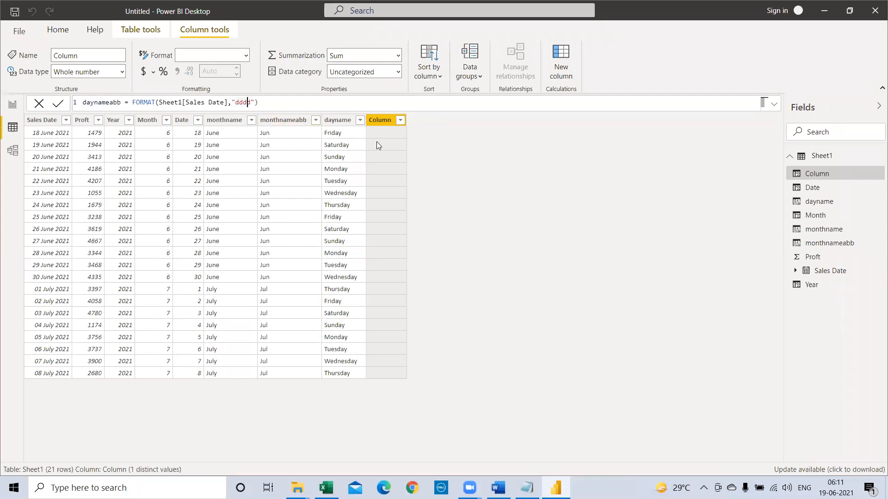
pyautogui.press('Delete')
pyautogui.press('Return')
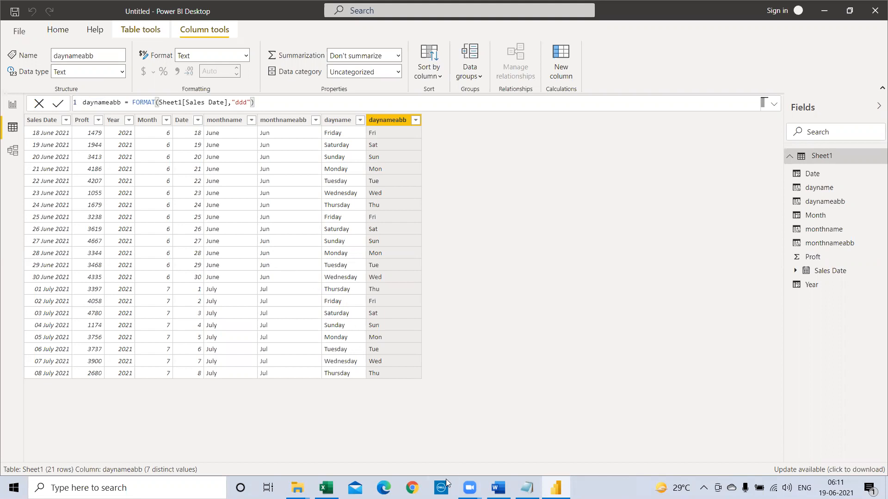
# Consult the DAX function notes in Notepad and add a calculated column with the formula Quarter = QUARTER(Sheet1[Sales Date])
pyautogui.click(527, 488)
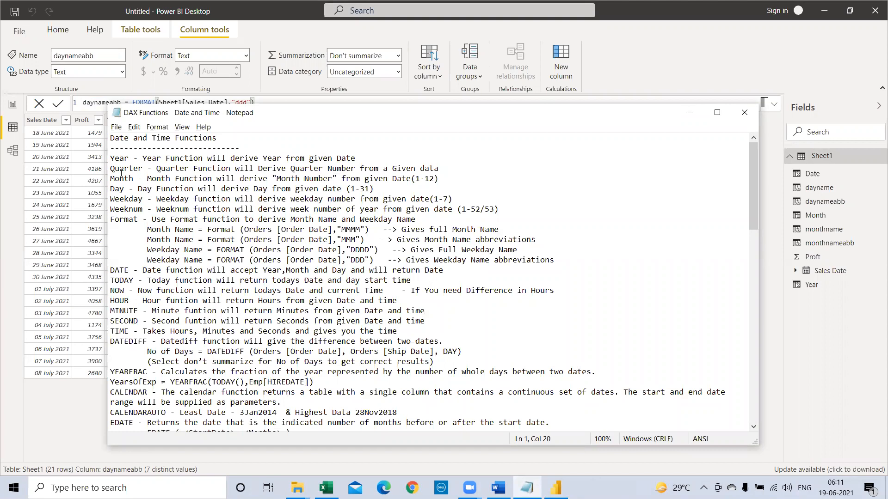
pyautogui.hotkey('alt', 'Tab')
pyautogui.click(568, 55)
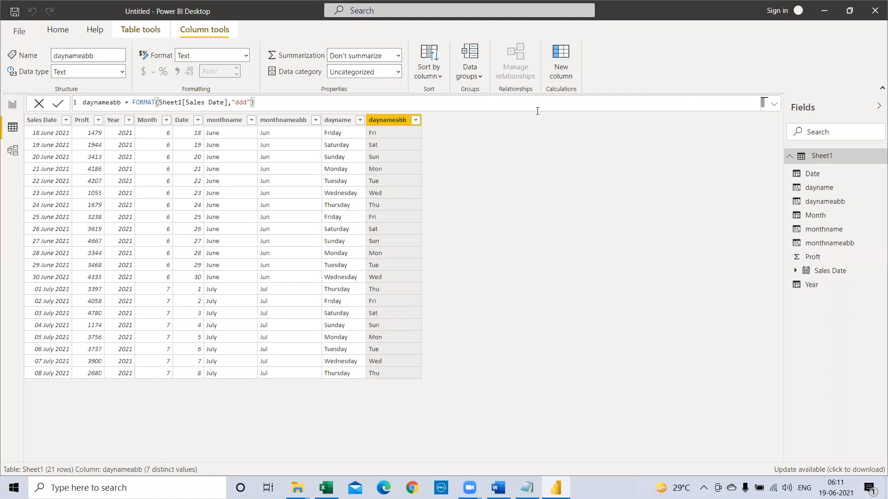
pyautogui.write('Quarter = qua')
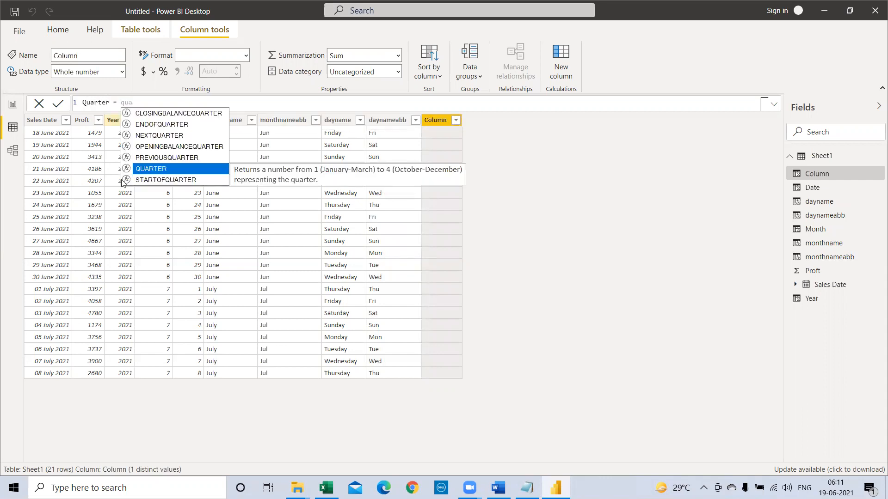
pyautogui.click(152, 170)
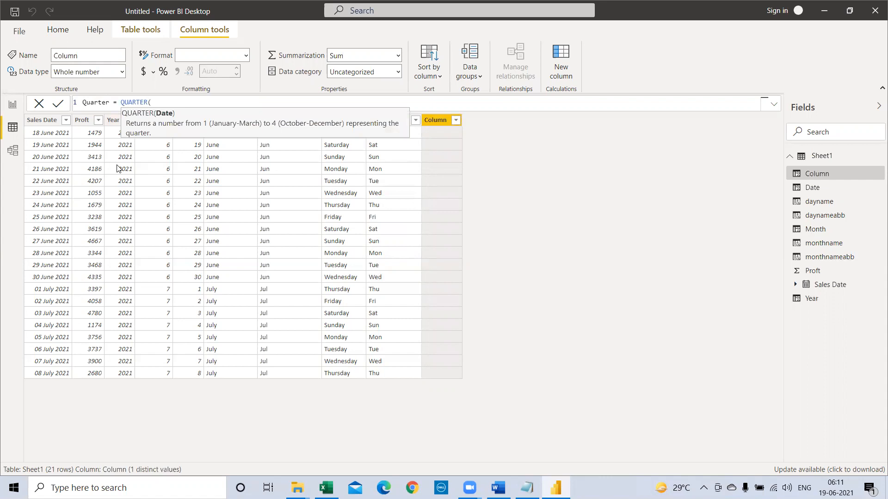
pyautogui.write('sale')
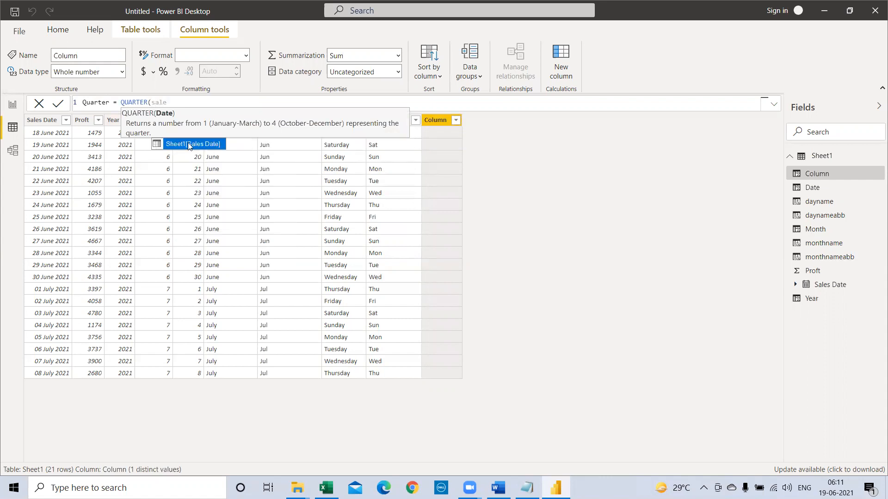
pyautogui.click(190, 145)
pyautogui.write(')')
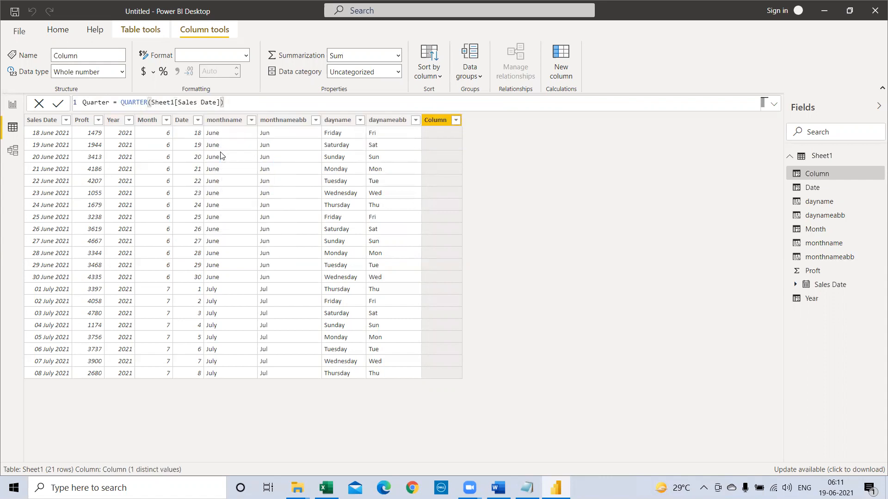
pyautogui.press('Return')
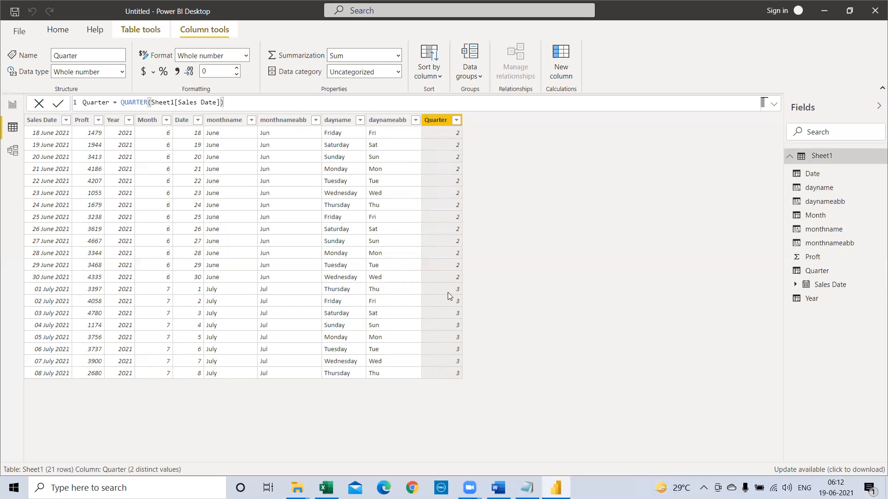
# Review the Weekday entry in the Notepad function notes and look at the June 2021 system calendar
pyautogui.hotkey('alt', 'Tab')
pyautogui.click(131, 187)
pyautogui.doubleClick(129, 198)
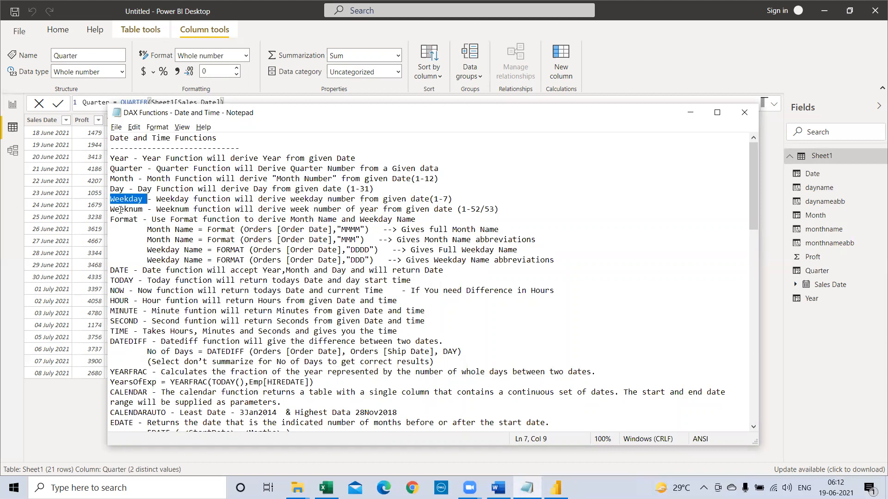
pyautogui.hotkey('alt', 'Tab')
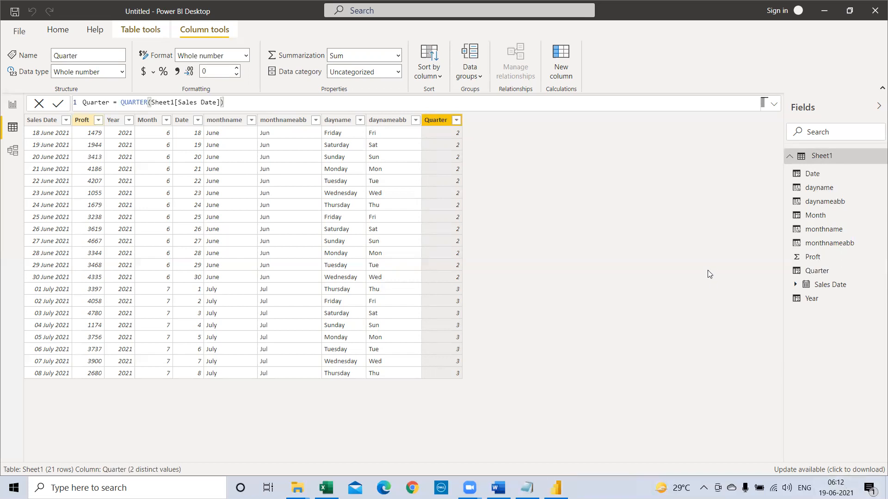
pyautogui.click(835, 487)
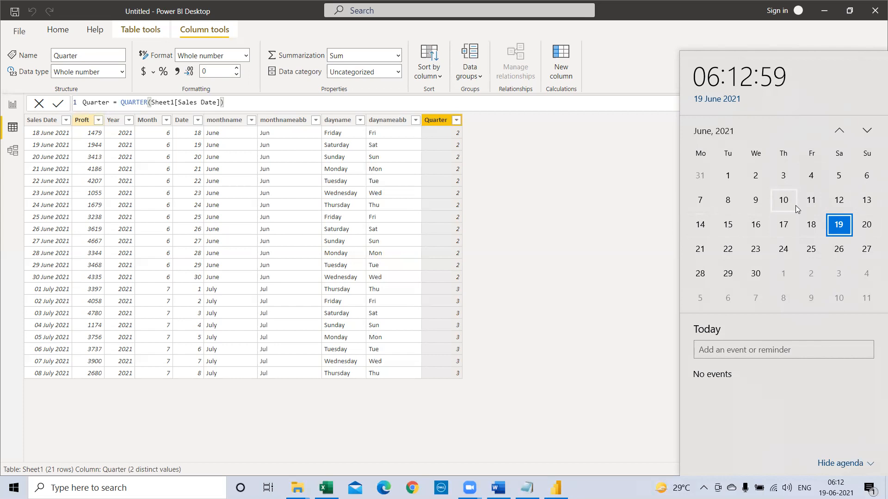
pyautogui.click(512, 224)
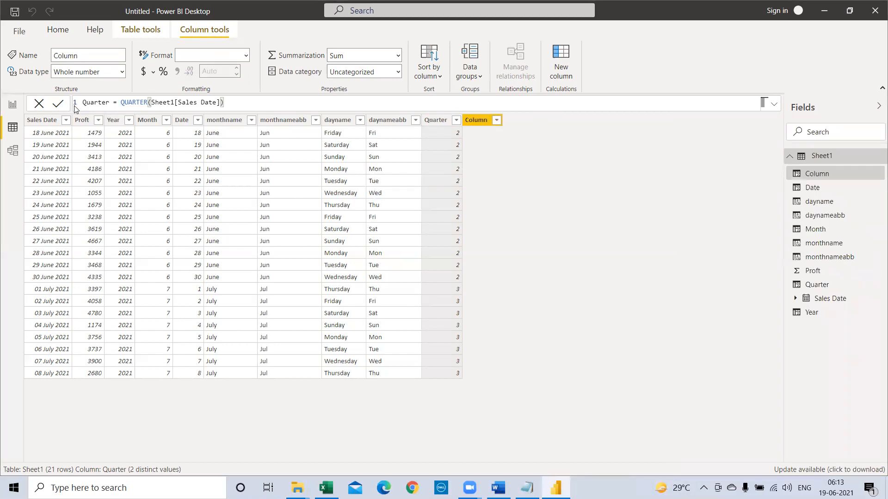
# Add a calculated column with the formula Weekday = WEEKDAY(Sheet1[Sales Date])
pyautogui.write('We')
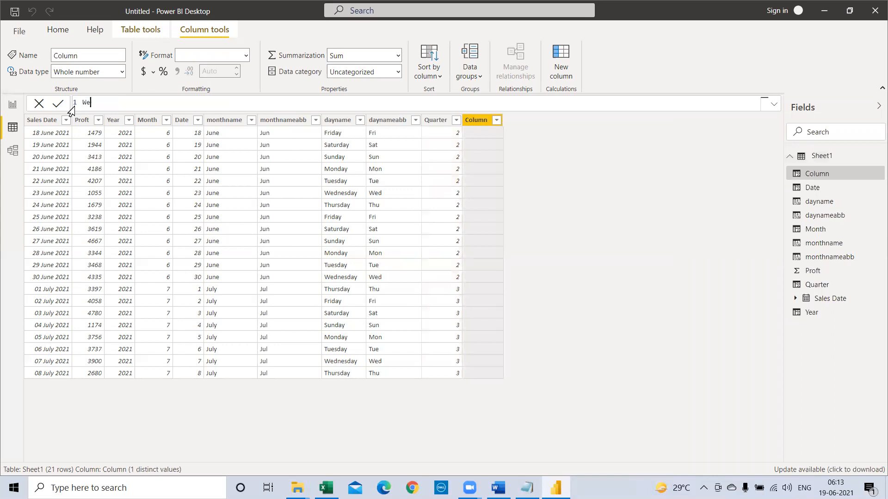
pyautogui.write('ekday = week')
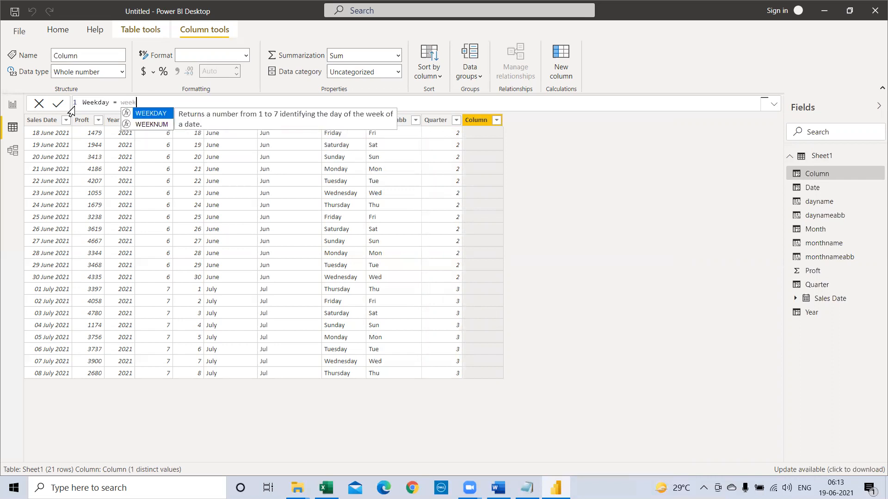
pyautogui.click(144, 113)
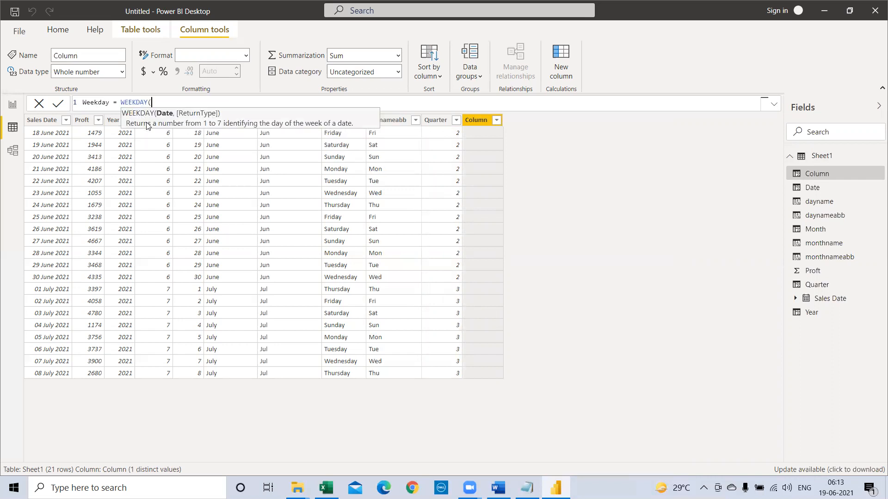
pyautogui.write('sales')
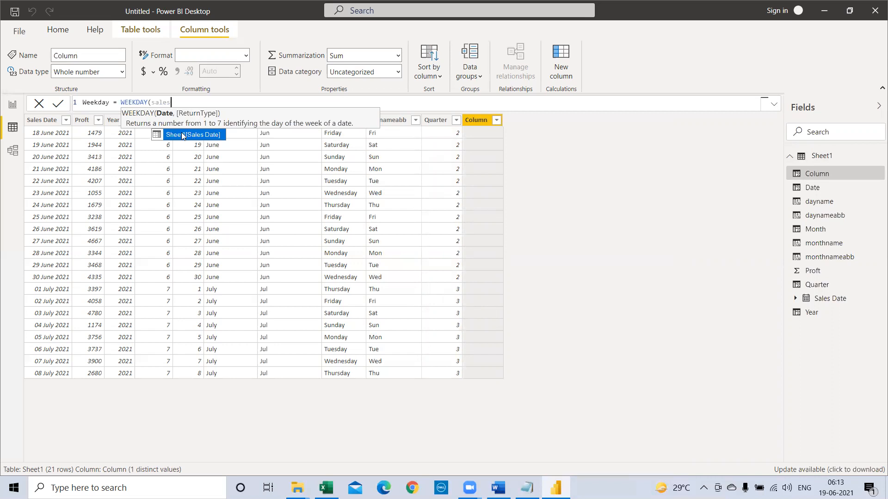
pyautogui.click(207, 137)
pyautogui.write(')')
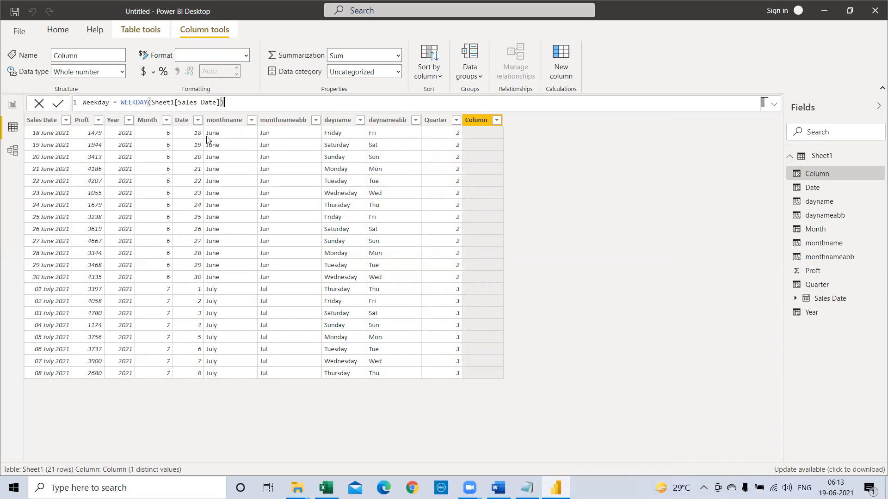
pyautogui.press('Return')
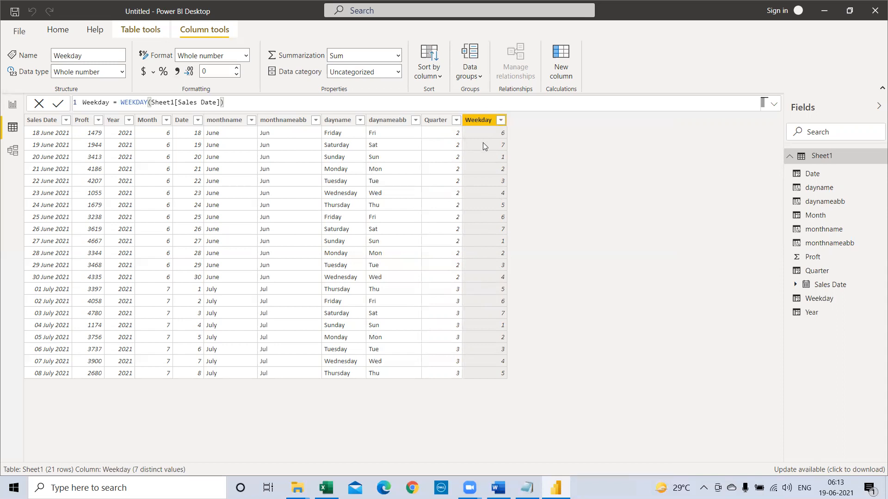
# Add a calculated column for the week of the year with the formula Weekno = WEEKNUM(Sheet1[Sales Date])
pyautogui.click(559, 81)
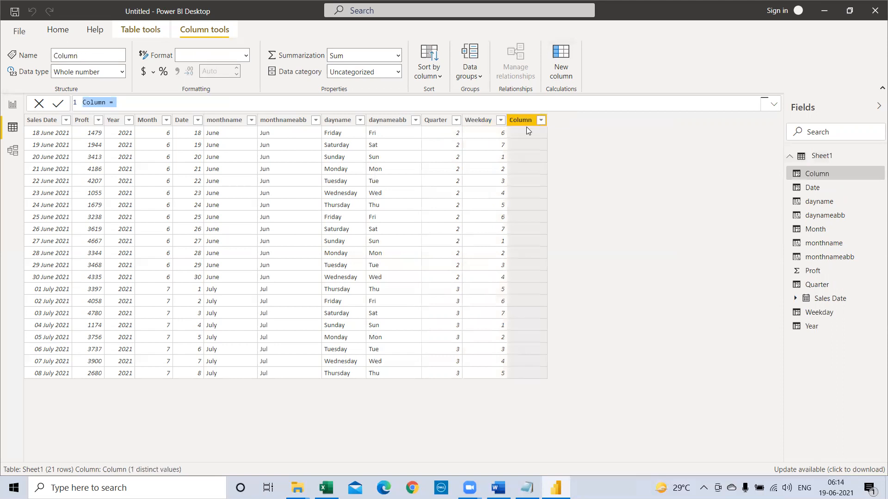
pyautogui.doubleClick(93, 102)
pyautogui.write('Weekno =')
pyautogui.press('Delete')
pyautogui.write('wee')
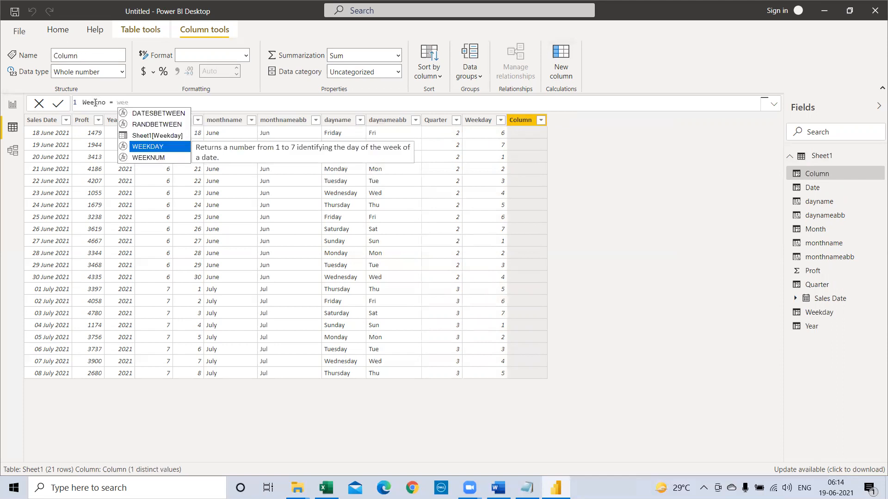
pyautogui.click(142, 159)
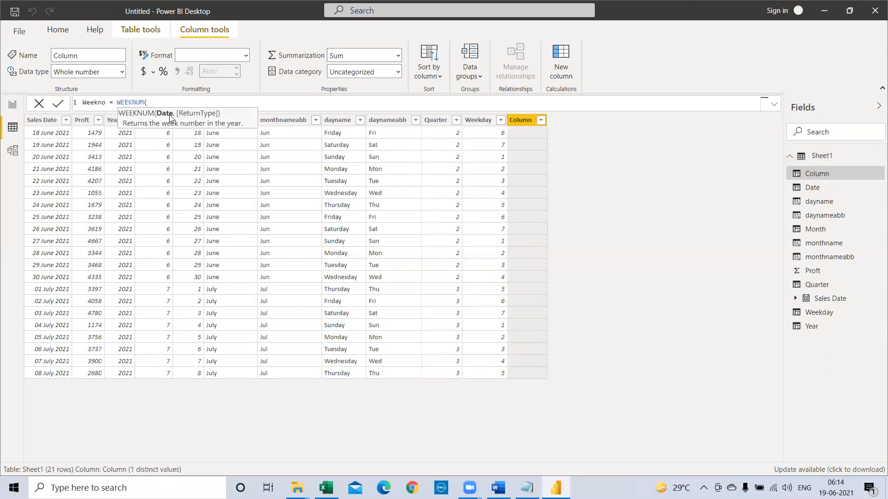
pyautogui.write('sale')
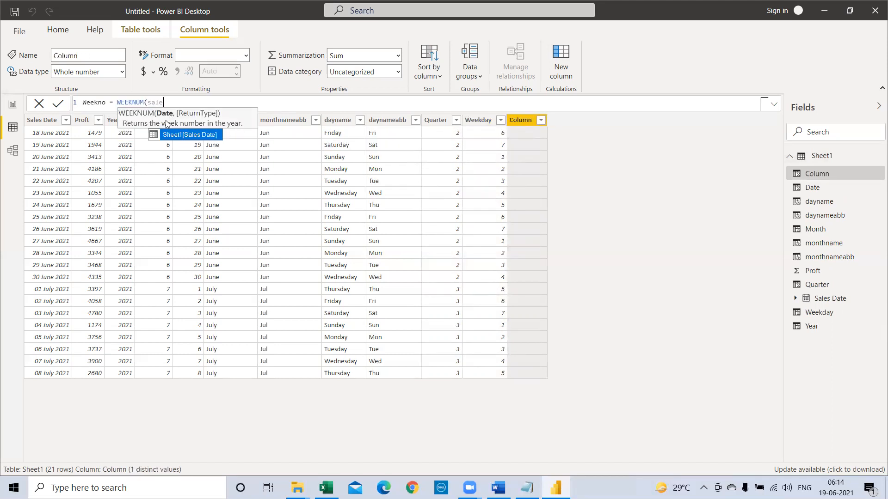
pyautogui.click(174, 135)
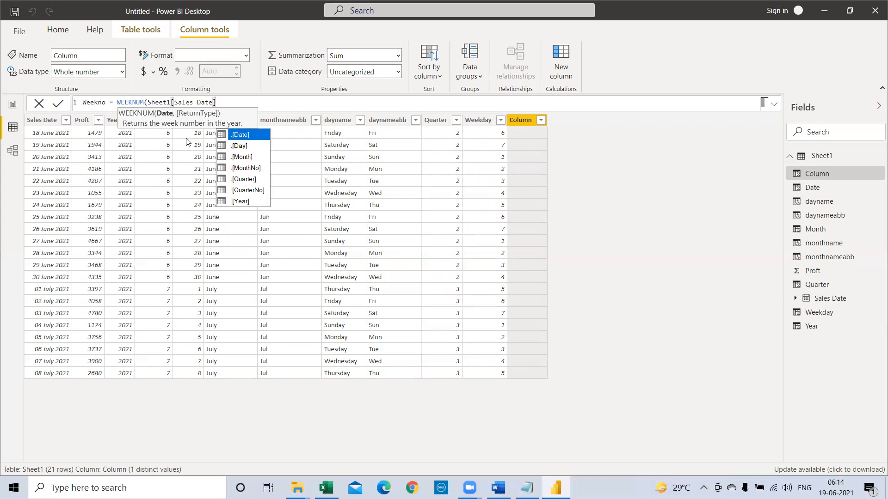
pyautogui.write(')')
pyautogui.press('Return')
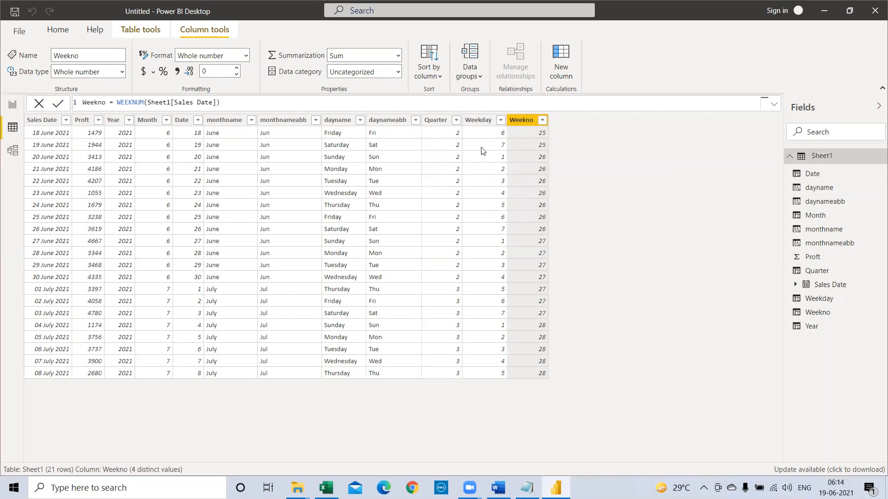
# Consult the DATE entry in the Notepad function notes and try to add a calculated column with the formula date = date(2022,6,23)
pyautogui.click(527, 488)
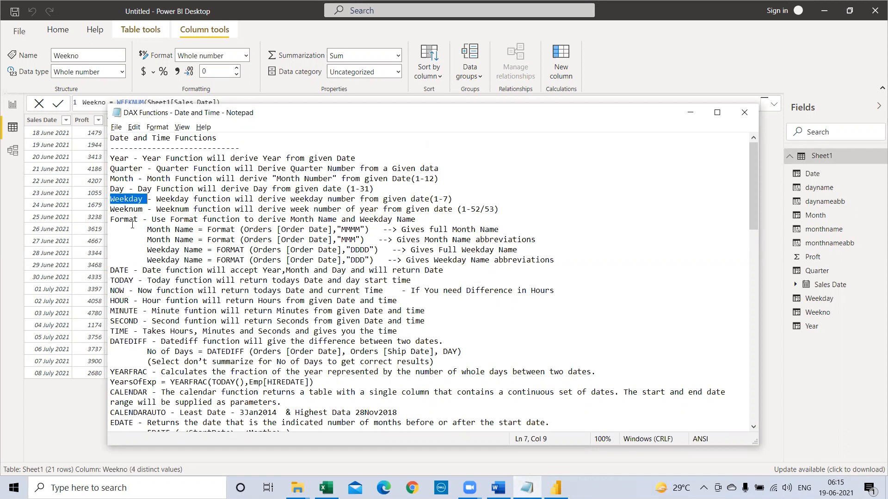
pyautogui.scroll(-1, 132, 226)
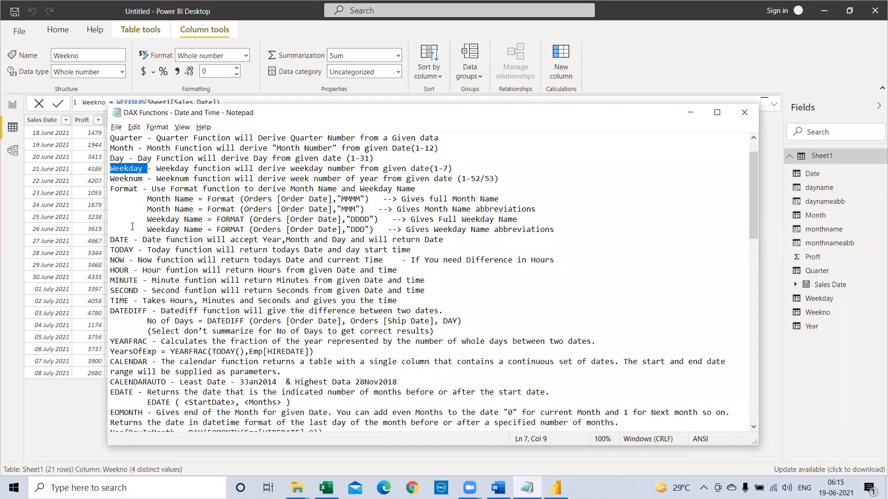
pyautogui.hotkey('alt', 'Tab')
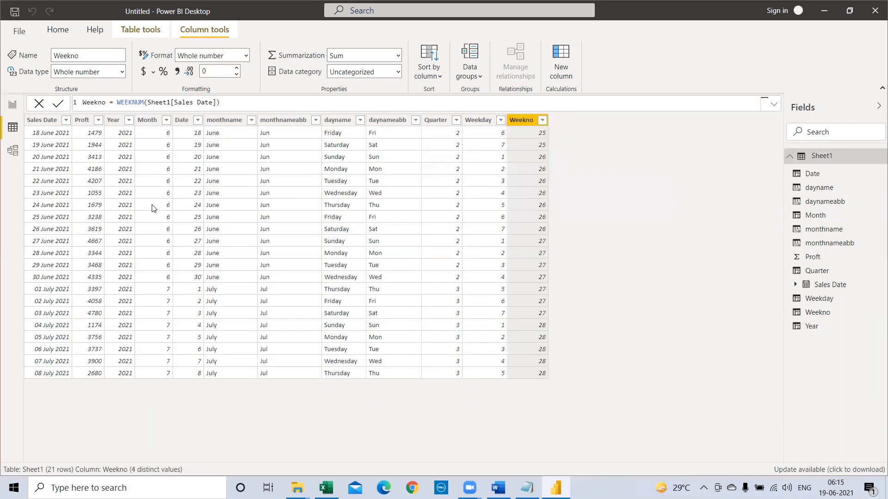
pyautogui.click(567, 57)
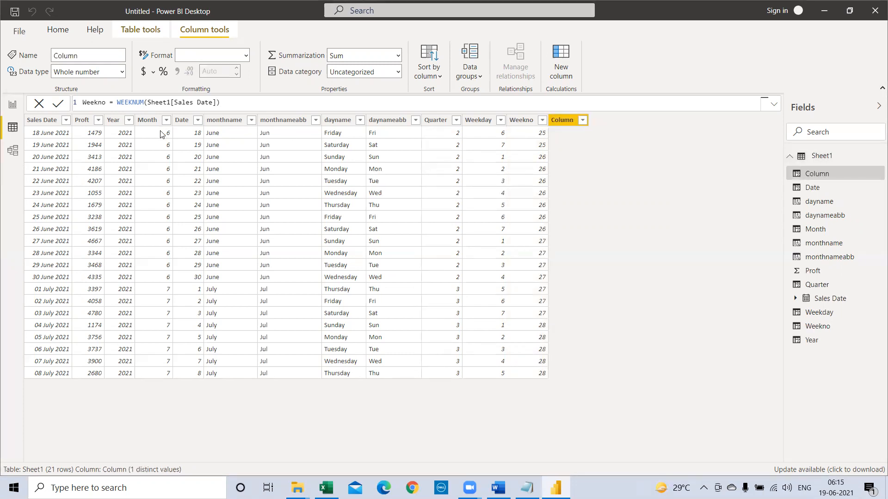
pyautogui.write('date = da')
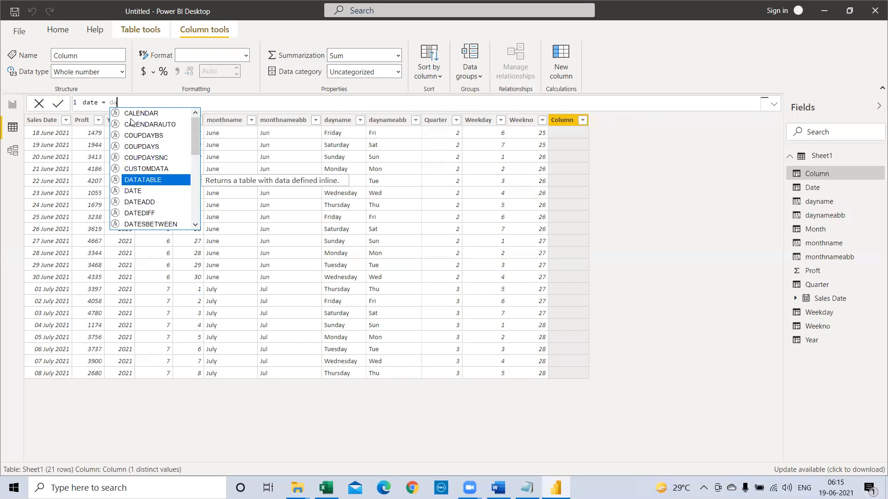
pyautogui.write('te')
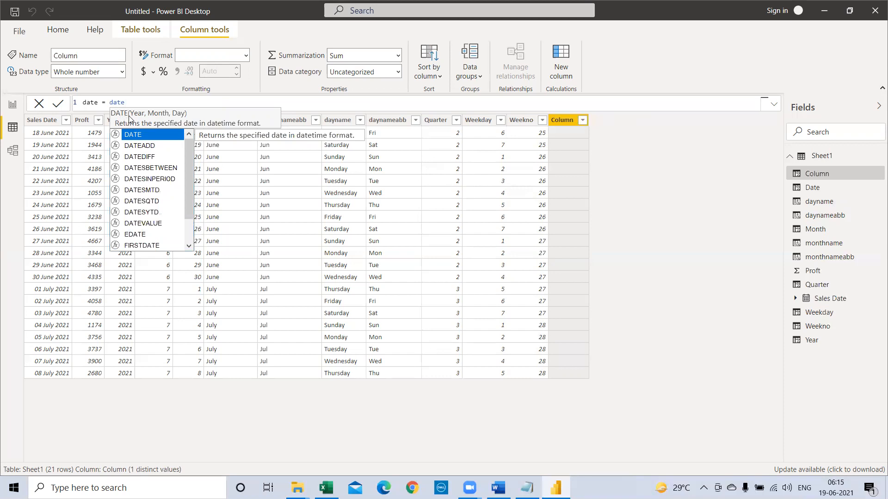
pyautogui.write('(2022,')
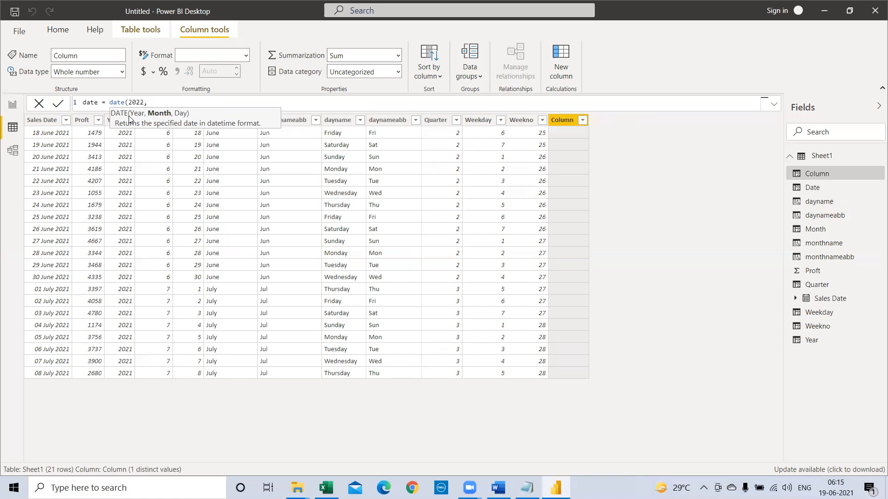
pyautogui.write('6,23)')
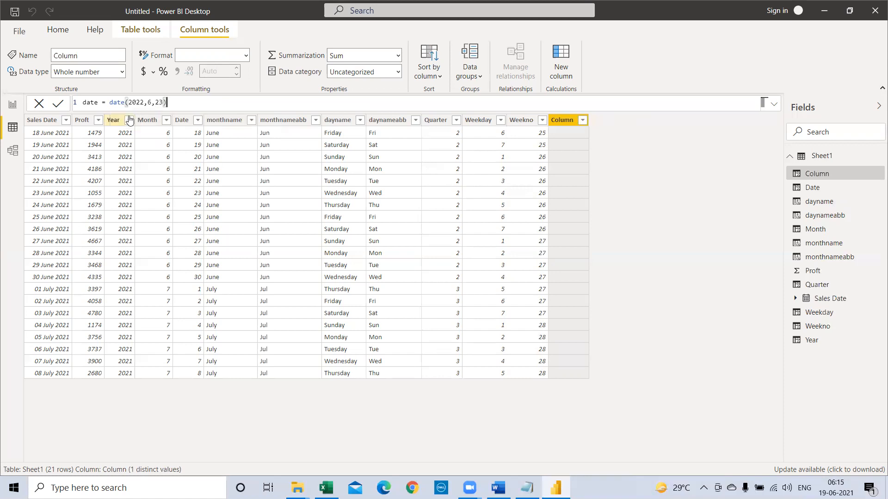
pyautogui.press('Return')
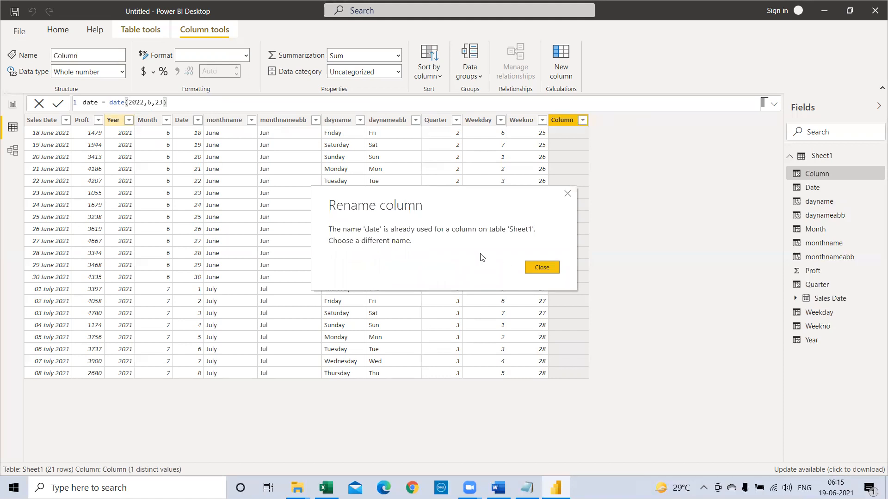
pyautogui.click(542, 267)
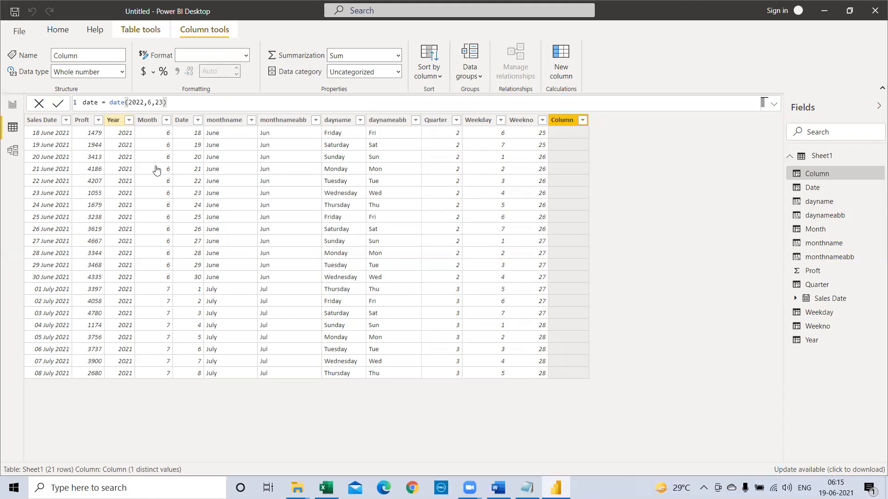
# Rename the new column to date1 in its formula and set its format to 14 March 2001 (d mmmm yyyy)
pyautogui.click(98, 102)
pyautogui.write('1')
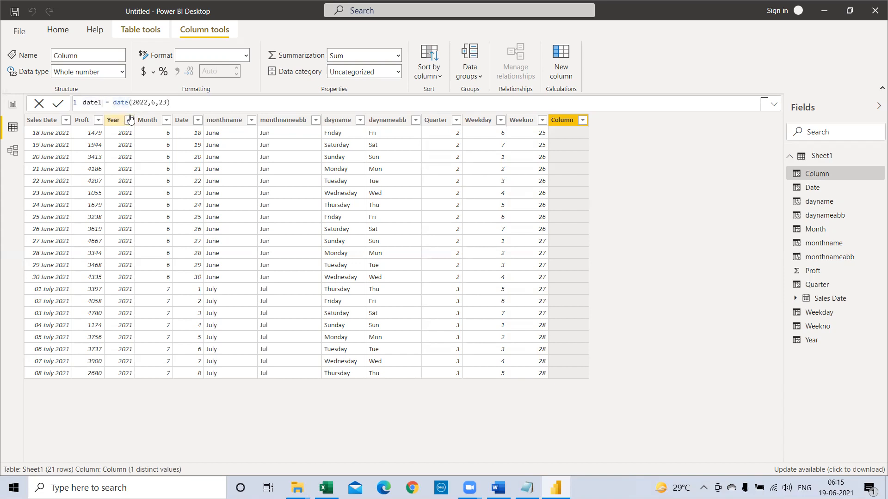
pyautogui.press('Return')
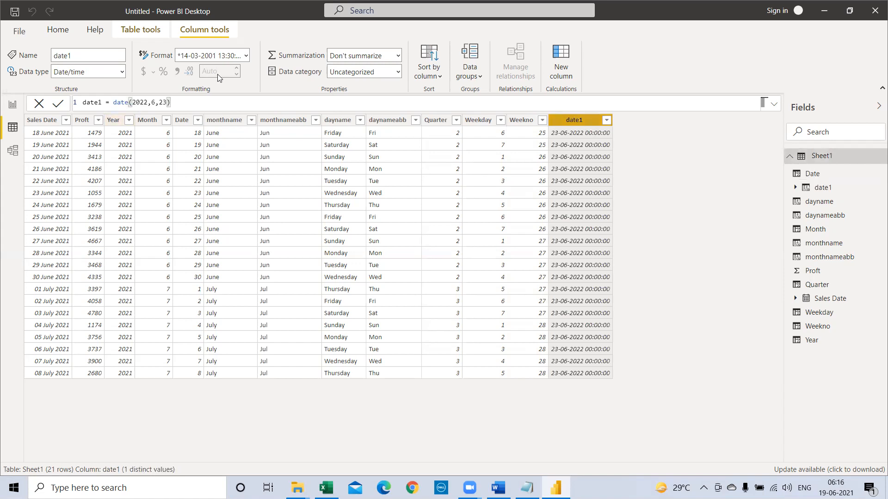
pyautogui.click(246, 56)
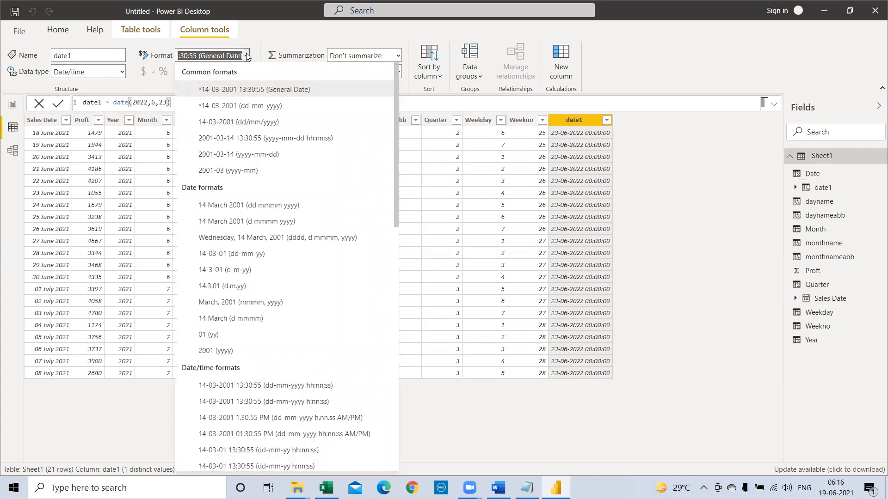
pyautogui.click(243, 220)
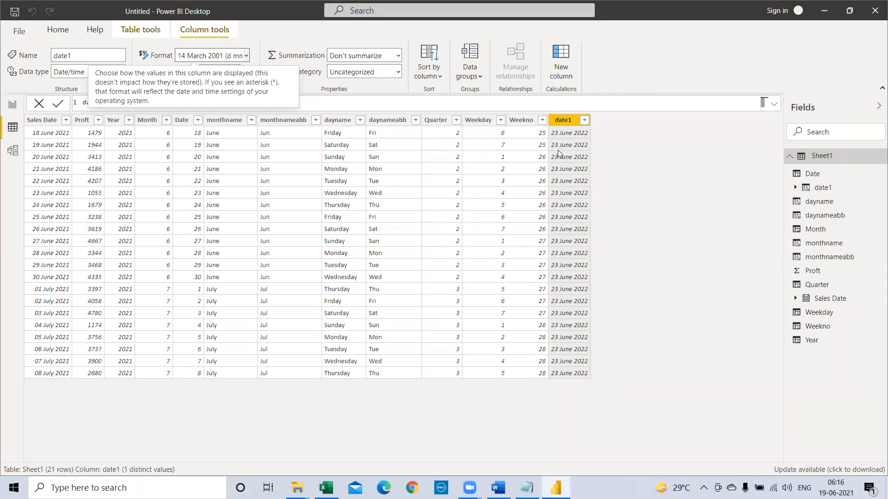
# Add a calculated column with the formula today = today() and set its format to *14-03-2001 (dd-mm-yyyy)
pyautogui.click(518, 480)
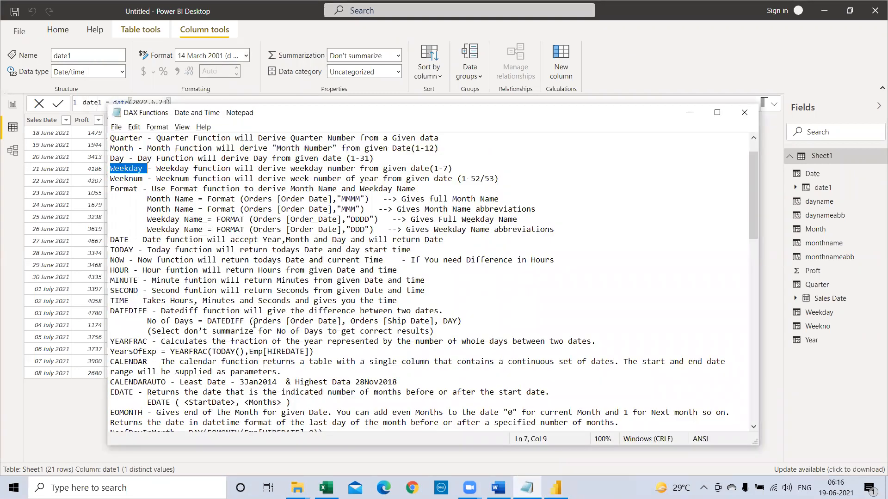
pyautogui.hotkey('alt', 'Tab')
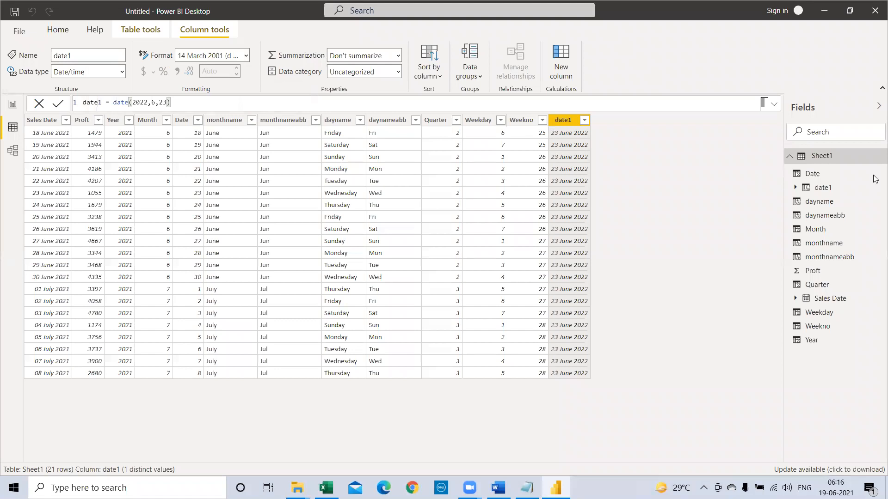
pyautogui.click(555, 55)
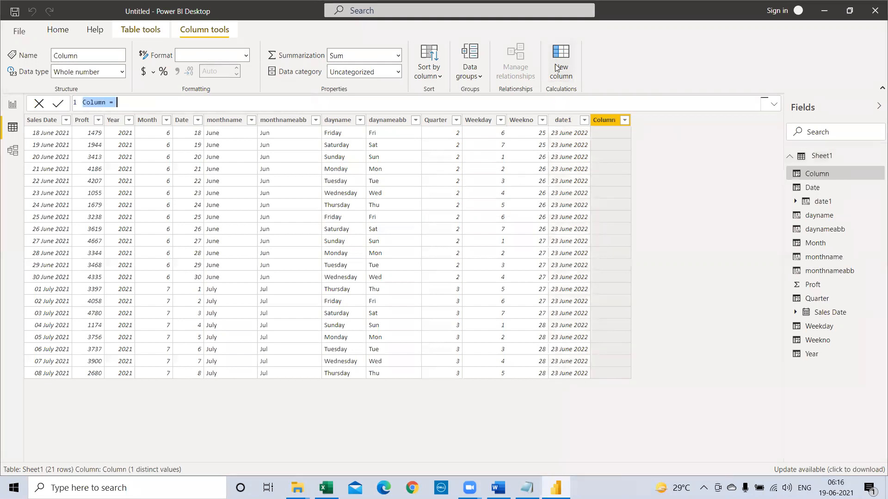
pyautogui.doubleClick(90, 104)
pyautogui.write('today')
pyautogui.click(117, 104)
pyautogui.write('today()')
pyautogui.press('Return')
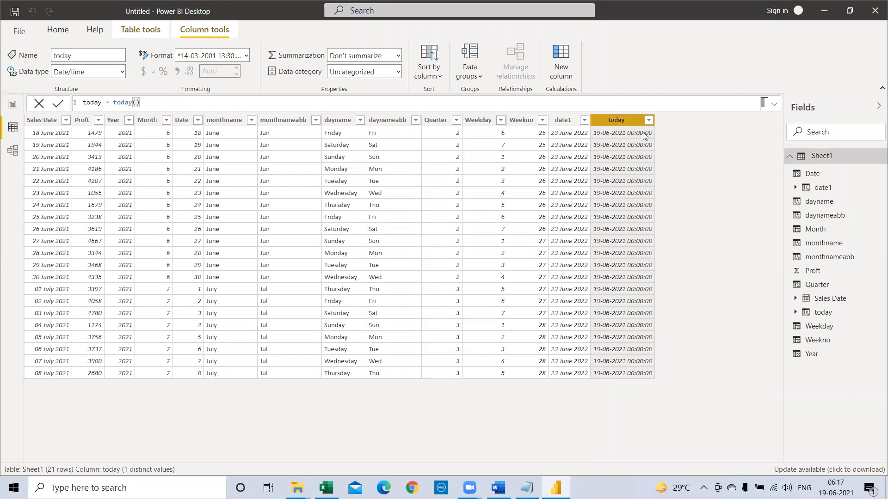
pyautogui.click(246, 56)
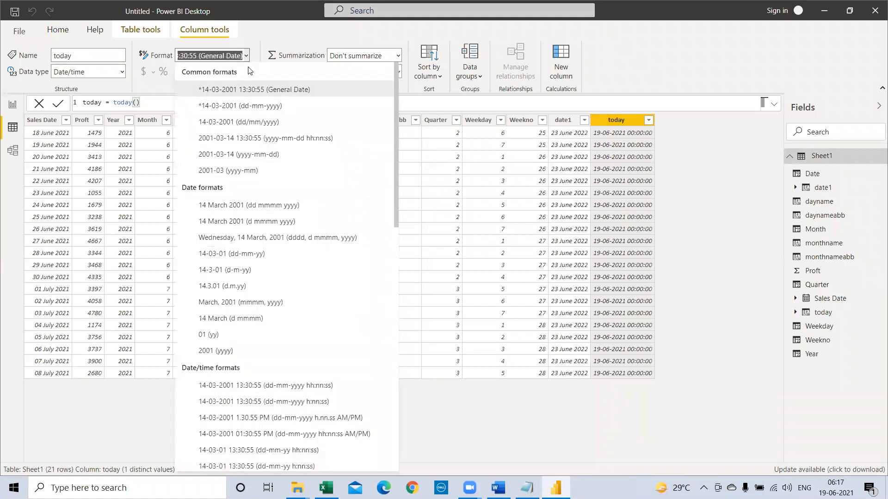
pyautogui.press('Escape')
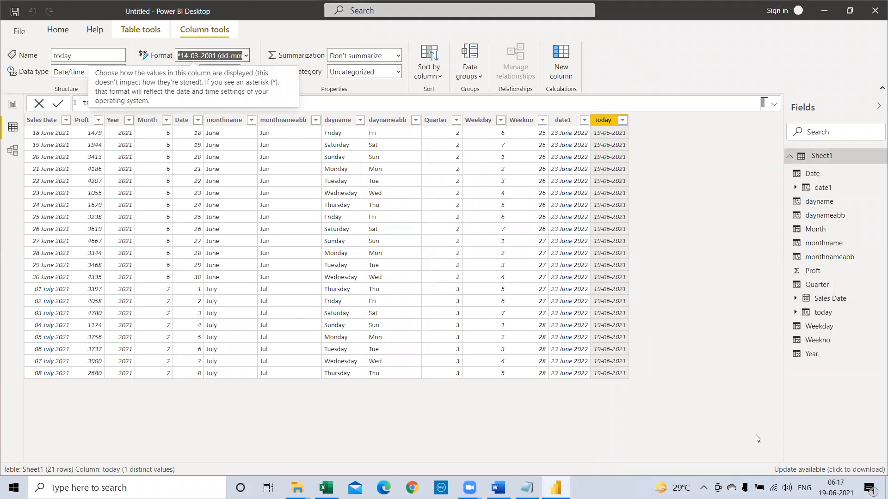
# Check the Notepad function notes for NOW and add a calculated column with the formula Now = now()
pyautogui.hotkey('alt', 'Tab')
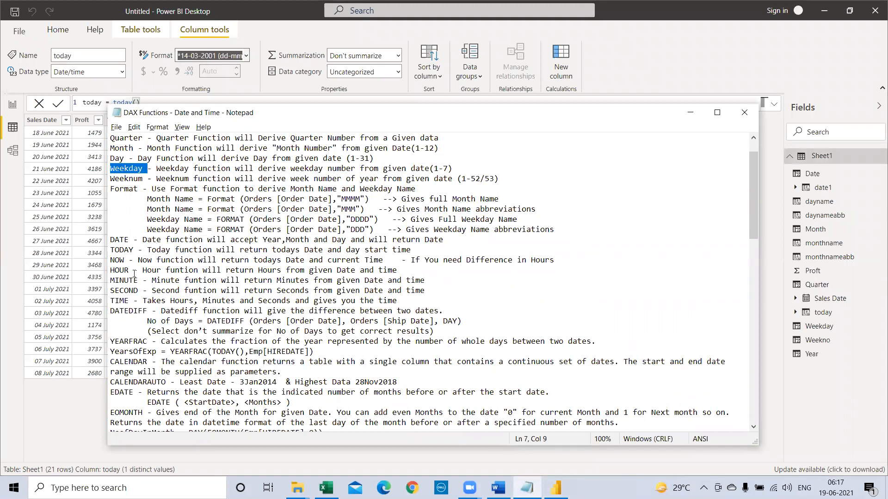
pyautogui.hotkey('alt', 'Tab')
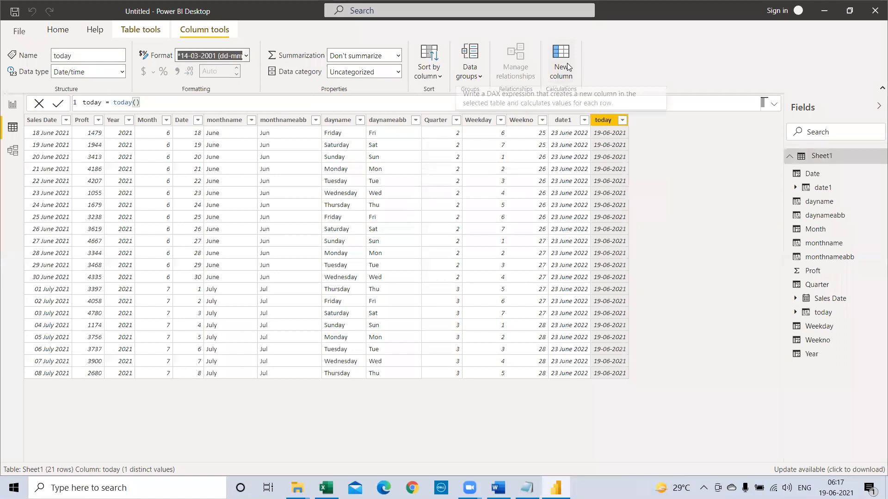
pyautogui.click(584, 122)
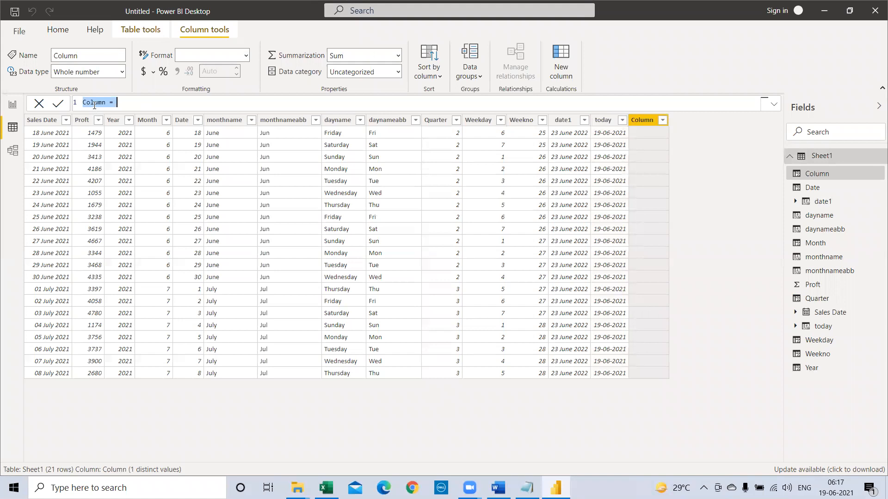
pyautogui.write('Now = now(')
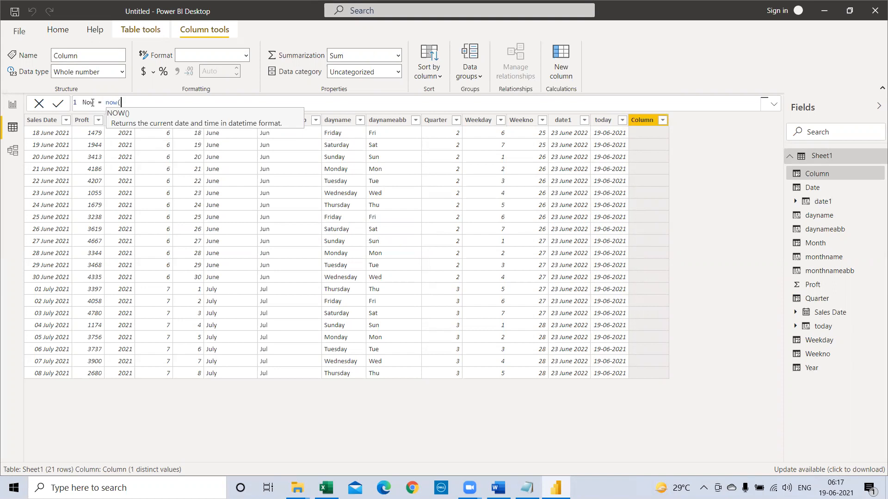
pyautogui.write(')')
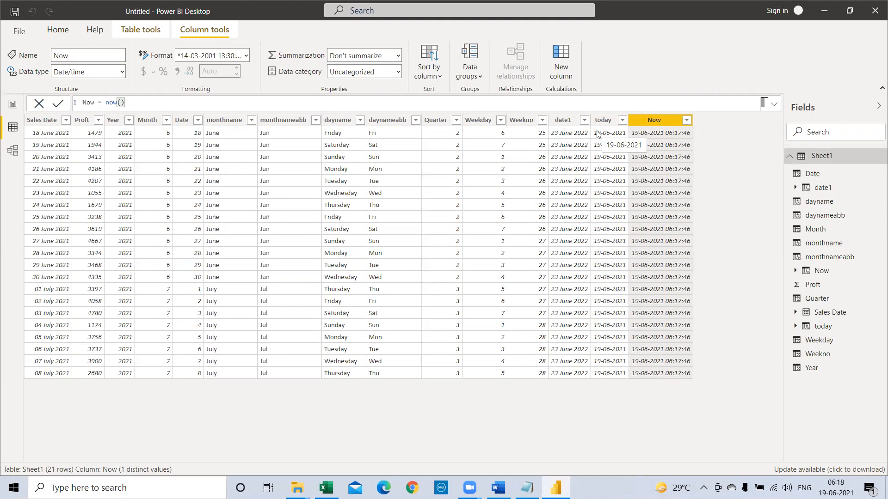
# Review the HOUR, MINUTE and SECOND notes and add a calculated column with the formula hour = HOUR(Sheet1[Now])
pyautogui.hotkey('alt', 'Tab')
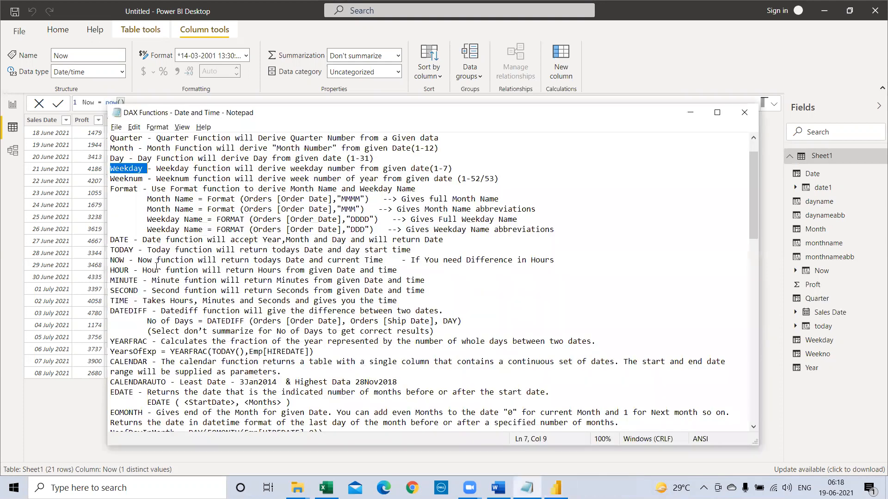
pyautogui.doubleClick(120, 270)
pyautogui.moveTo(151, 290); pyautogui.dragTo(110, 270)
pyautogui.hotkey('alt', 'Tab')
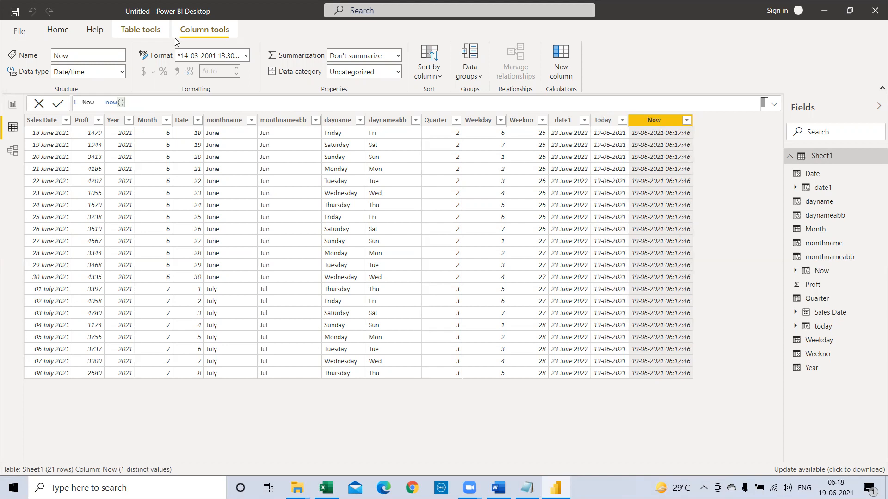
pyautogui.click(560, 68)
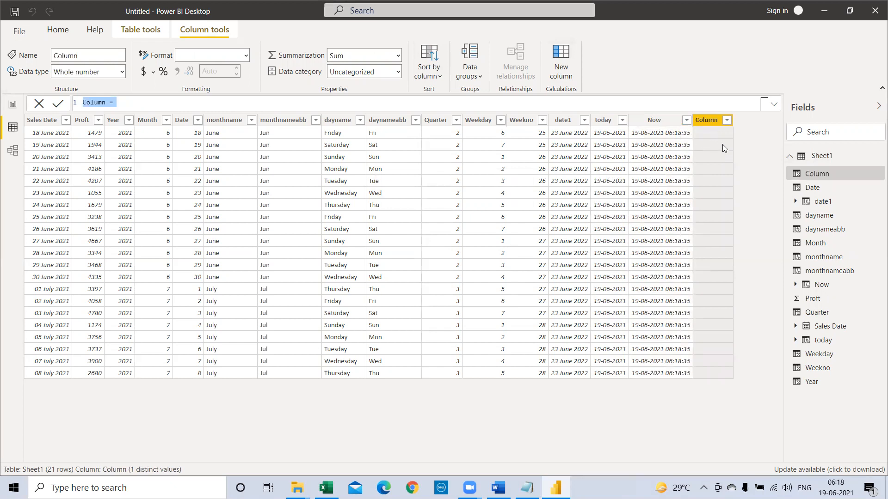
pyautogui.write('hour = hour')
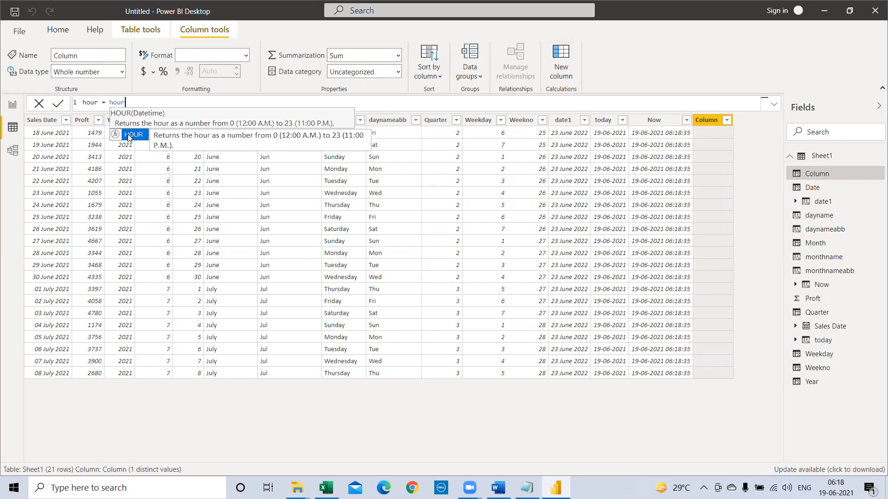
pyautogui.click(128, 135)
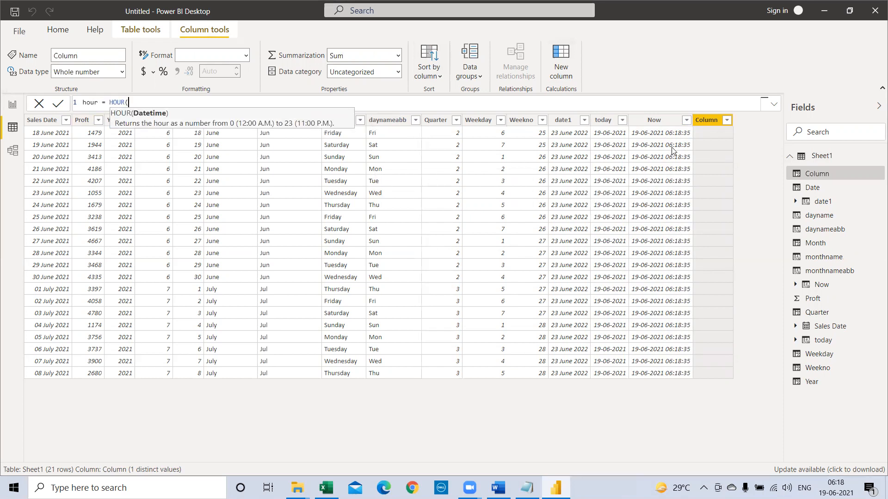
pyautogui.write('now')
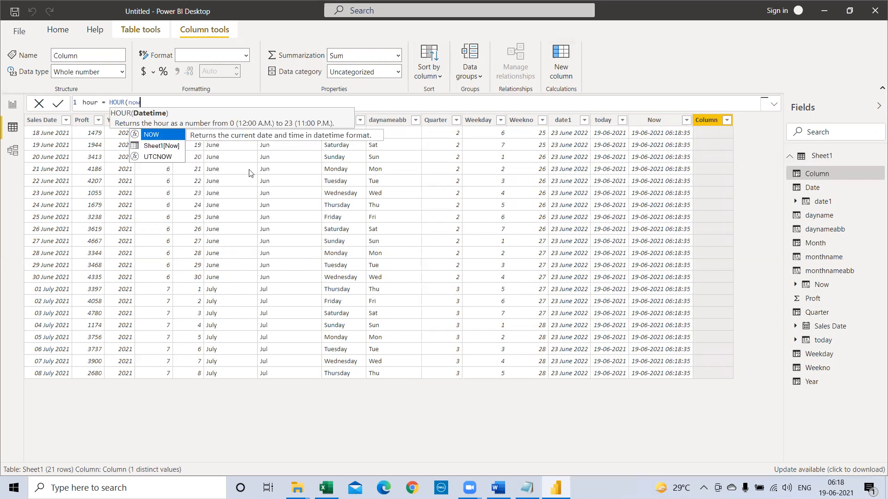
pyautogui.click(170, 146)
pyautogui.press('Escape')
pyautogui.write(')')
pyautogui.press('Return')
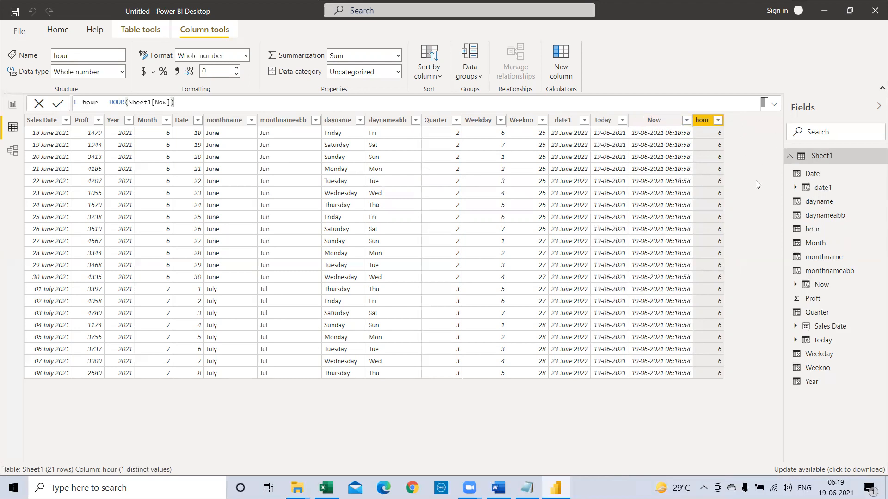
# Review the time function entries and the DATEDIFF entry in the Notepad function notes, and return to the Power BI table
pyautogui.hotkey('alt', 'Tab')
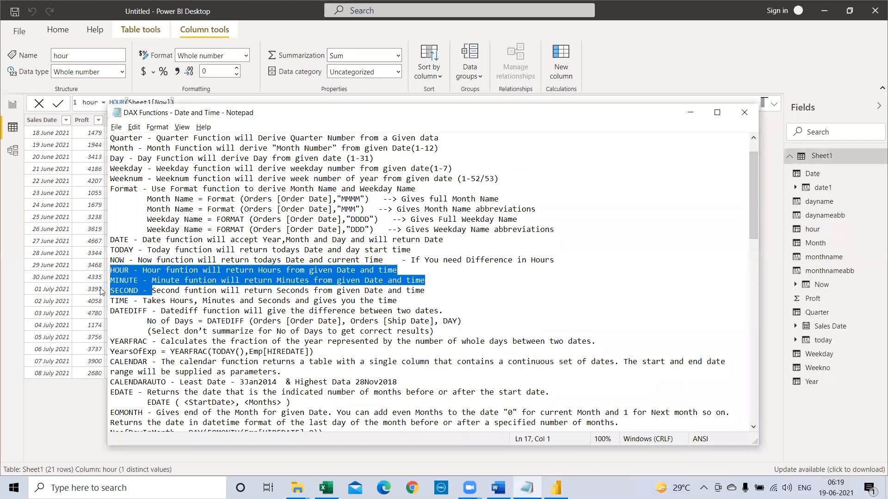
pyautogui.click(119, 272)
pyautogui.click(128, 292)
pyautogui.click(133, 311)
pyautogui.doubleClick(132, 312)
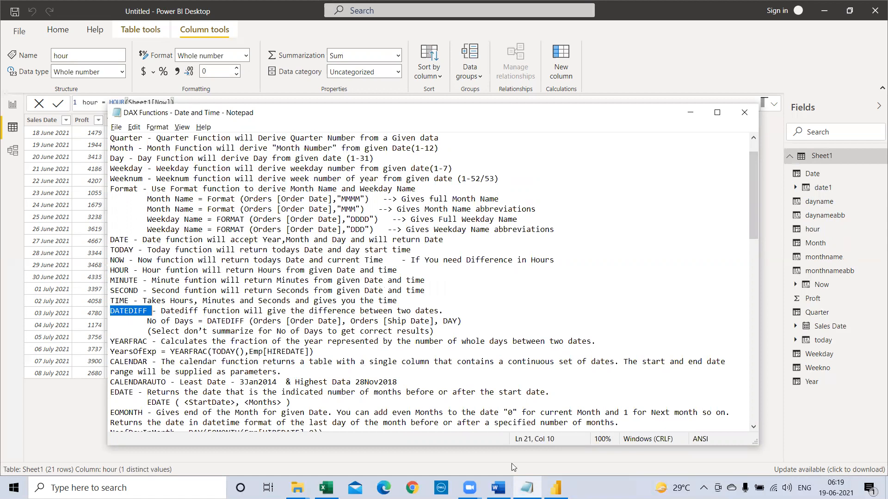
pyautogui.click(527, 488)
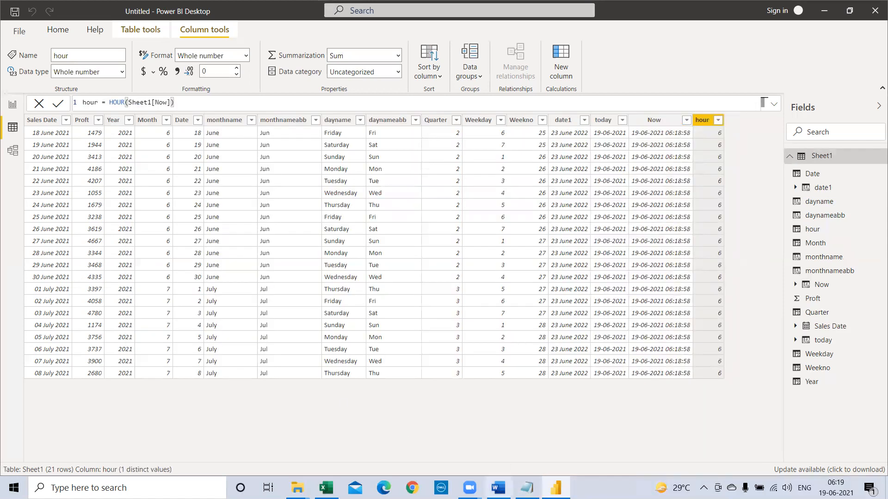
pyautogui.click(885, 488)
pyautogui.click(64, 146)
pyautogui.doubleClick(63, 146)
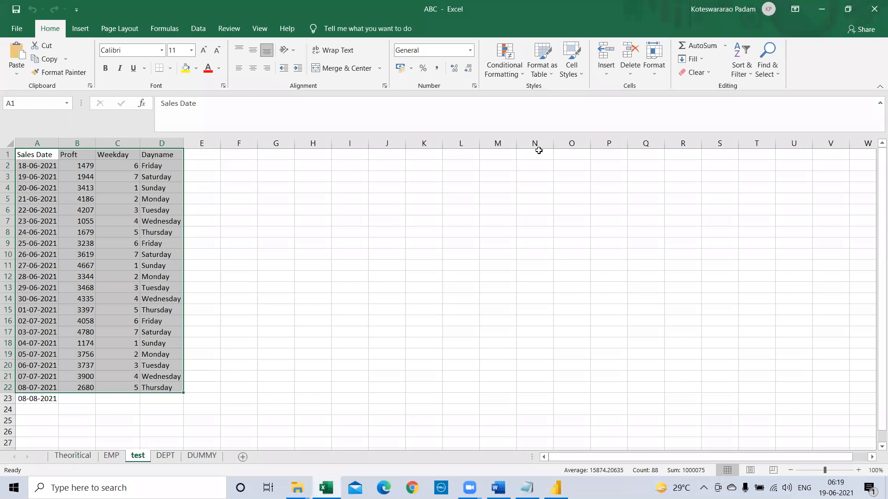
pyautogui.click(554, 210)
pyautogui.click(874, 6)
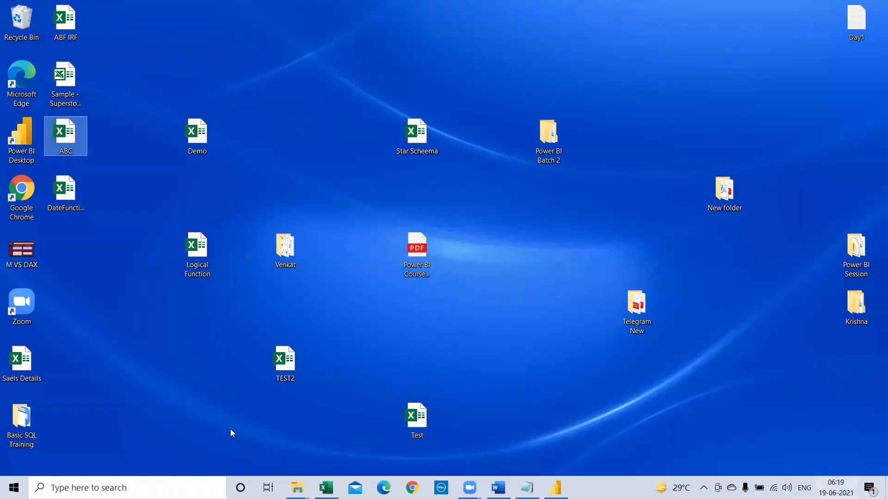
# Open the DateFunctions workbook from the desktop in Excel
pyautogui.click(417, 418)
pyautogui.click(299, 374)
pyautogui.click(416, 135)
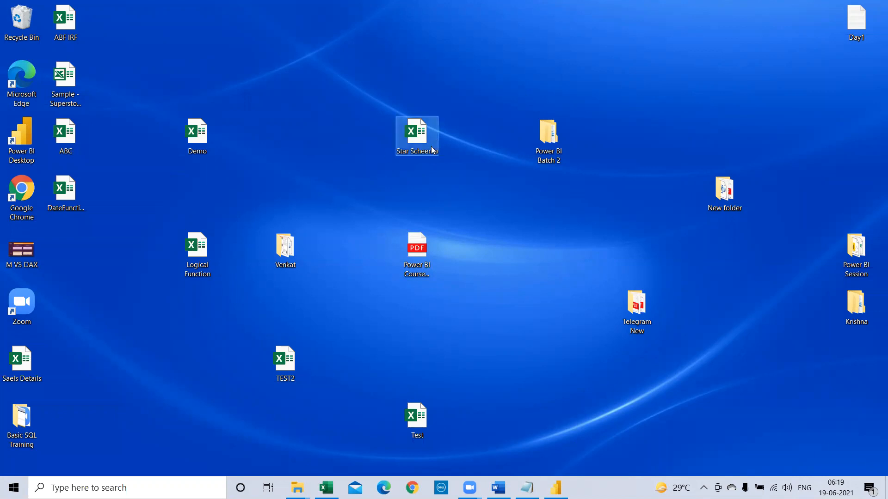
pyautogui.press('d')
pyautogui.doubleClick(74, 187)
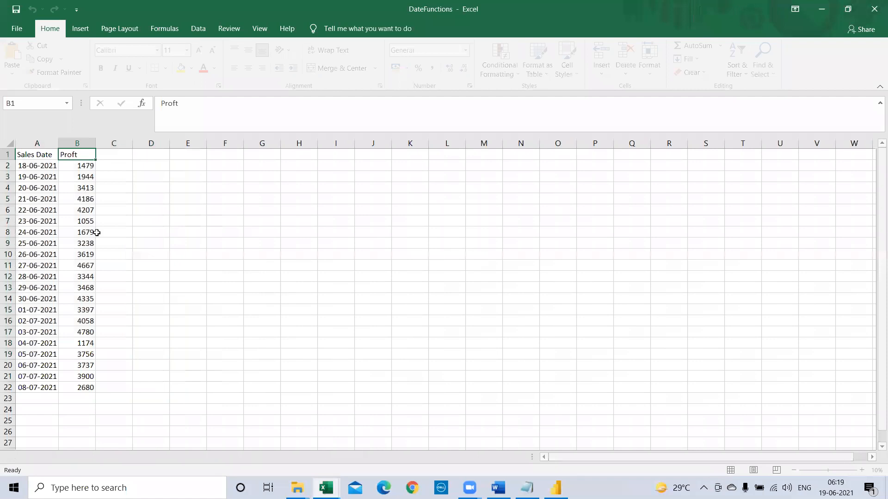
# Add a new worksheet to the DateFunctions workbook and name it EMPDATA
pyautogui.click(102, 456)
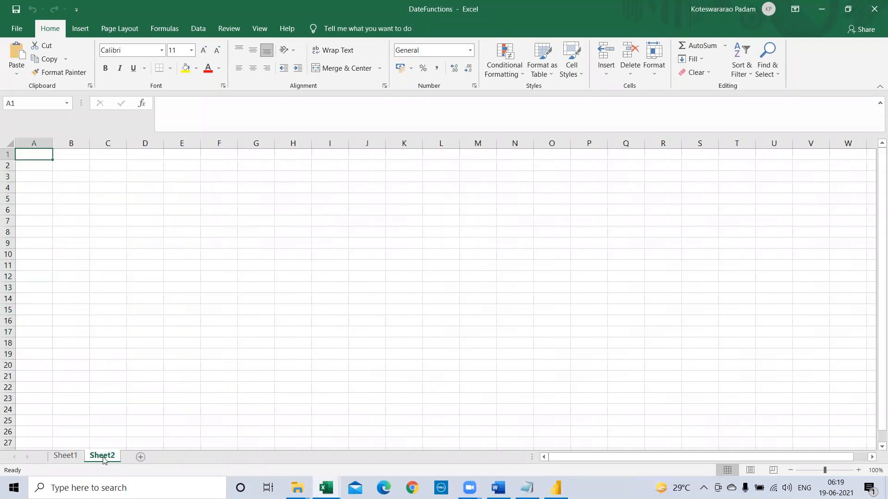
pyautogui.doubleClick(103, 456)
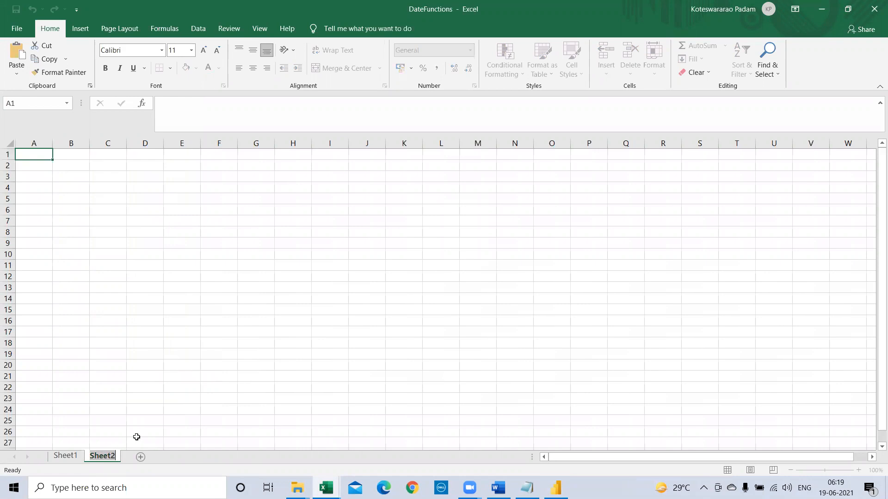
pyautogui.write('EMPDATA')
# Enter the column headers EMPID, ENAME and DOJ in cells A1 to C1 of the EMPDATA sheet
pyautogui.click(40, 159)
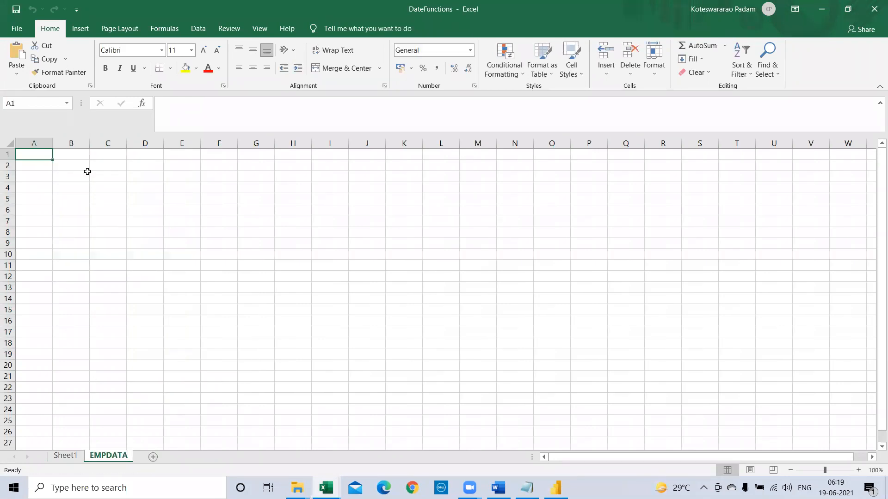
pyautogui.write('EMPID')
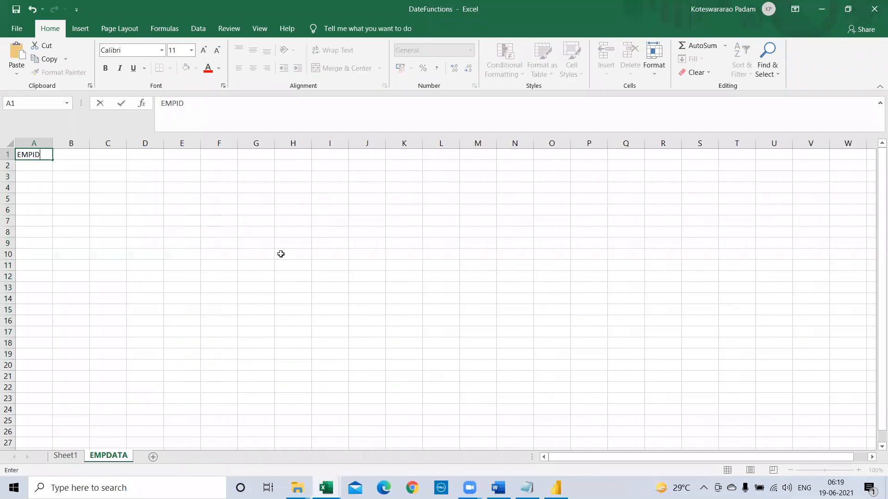
pyautogui.press('Tab')
pyautogui.write('ENAME')
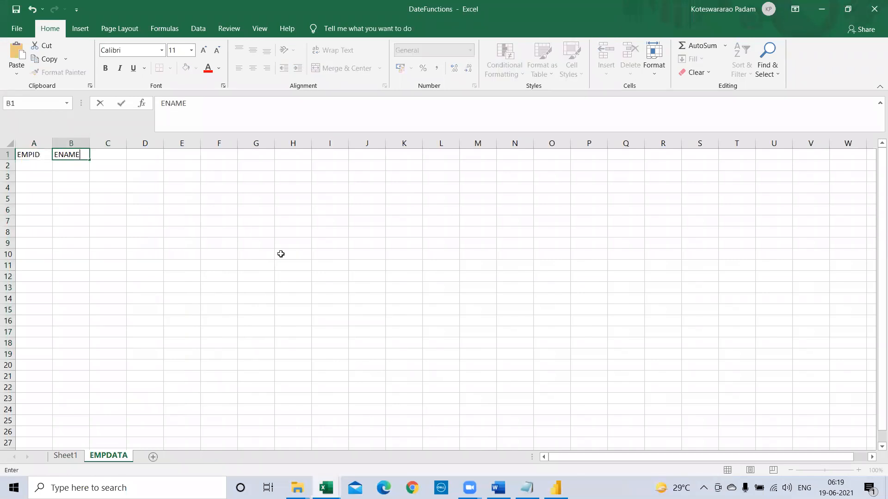
pyautogui.press('Tab')
pyautogui.write('DOJ')
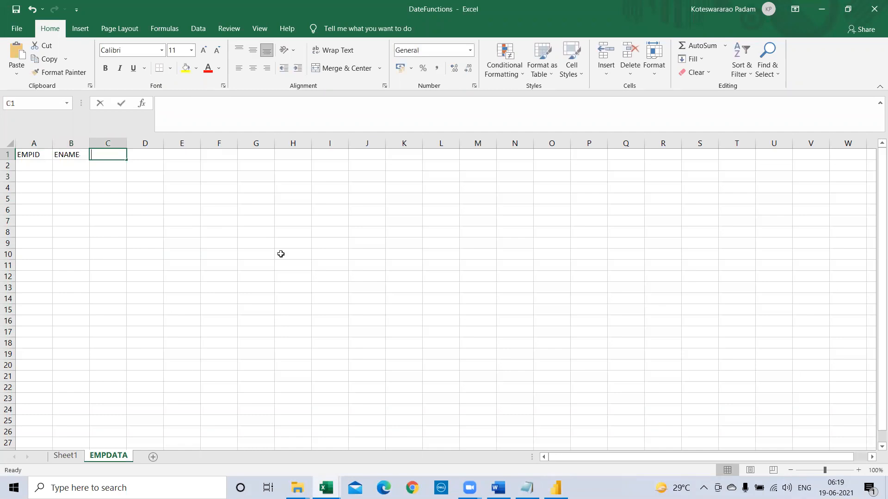
pyautogui.press('Down')
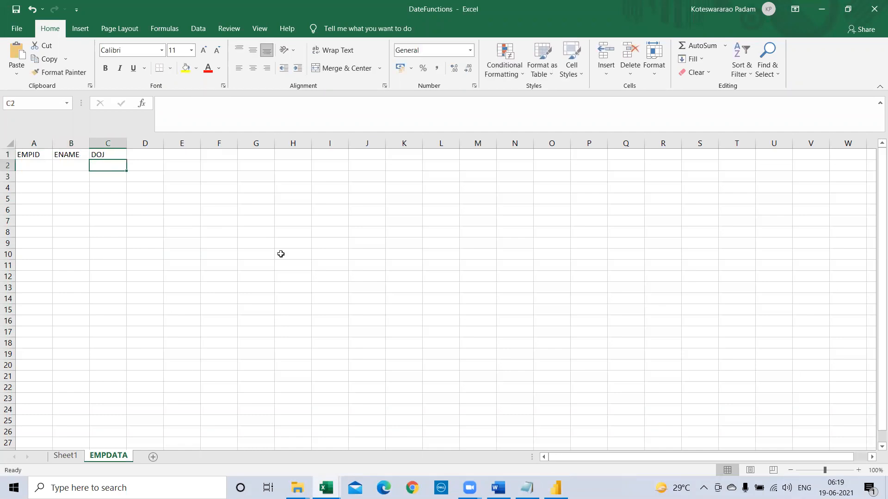
# Fill the EMPID column with the numbers 1 to 5 in cells A2 to A6
pyautogui.click(28, 169)
pyautogui.write('1')
pyautogui.press('Return')
pyautogui.write('2')
pyautogui.press('Return')
pyautogui.write('3')
pyautogui.press('Return')
pyautogui.write('4')
pyautogui.press('Return')
pyautogui.write('5')
pyautogui.press('Return')
# Replace the DOJ header in C1 with ORDER DATE and add the header SHIP DATE in D1
pyautogui.click(112, 145)
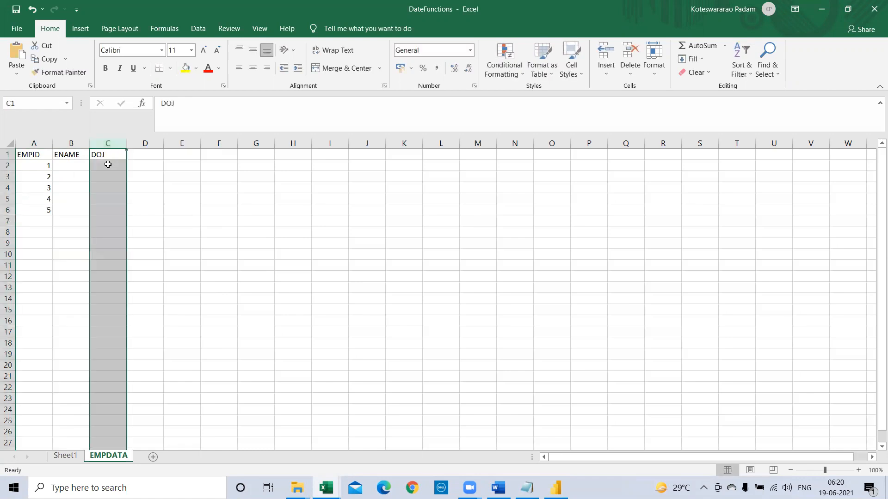
pyautogui.click(109, 156)
pyautogui.write('ORDER DATE')
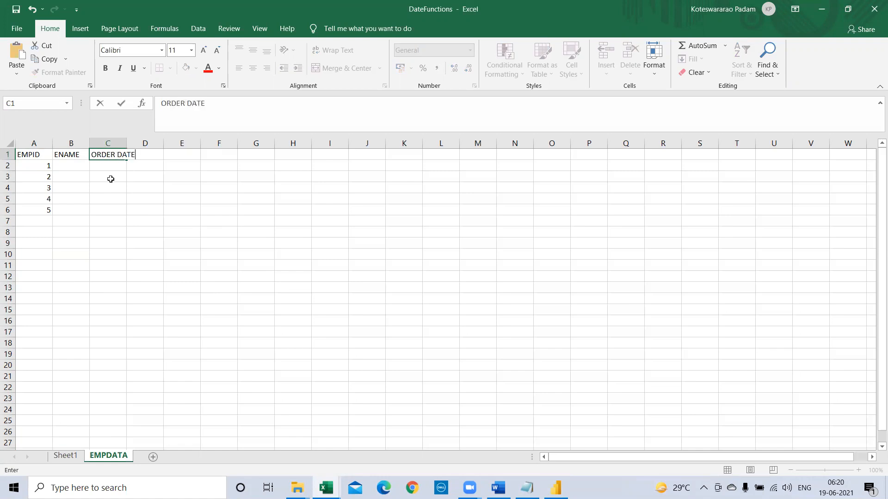
pyautogui.click(128, 188)
pyautogui.click(146, 160)
pyautogui.write('SHIPD')
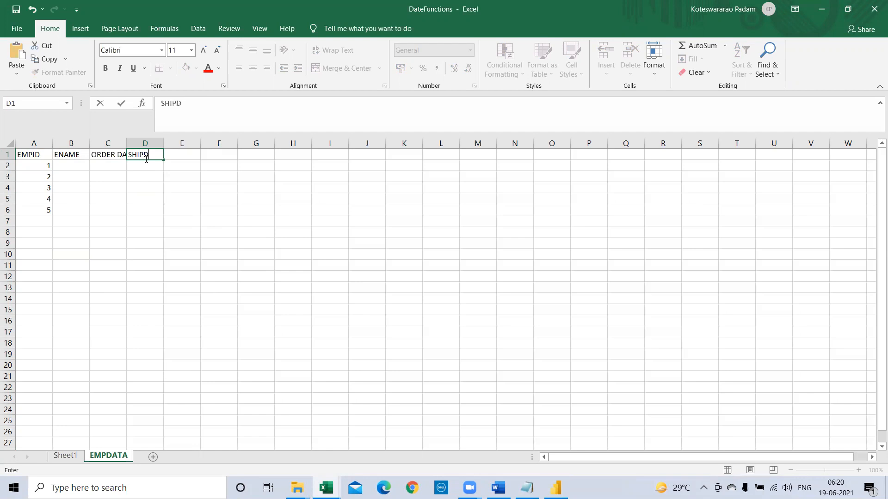
pyautogui.press('BackSpace')
pyautogui.write('DATE')
pyautogui.press('Return')
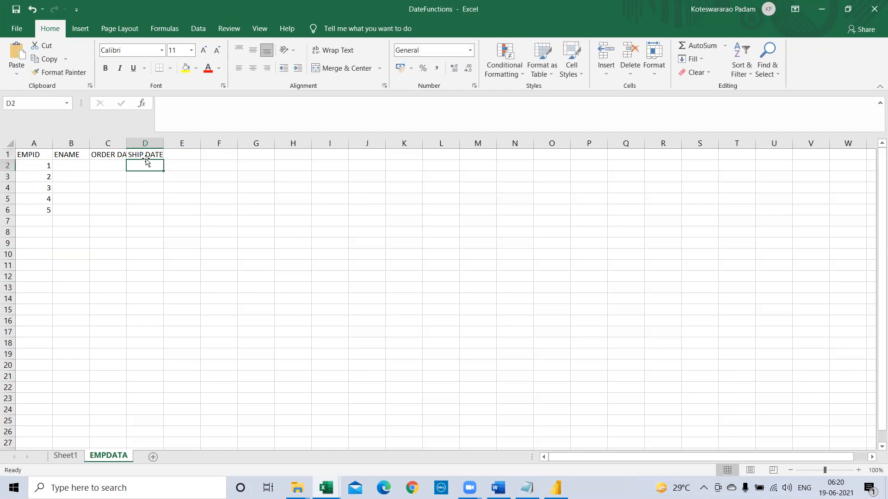
# Fill the ENAME column with the letters A to E in cells B2 to B6
pyautogui.click(68, 167)
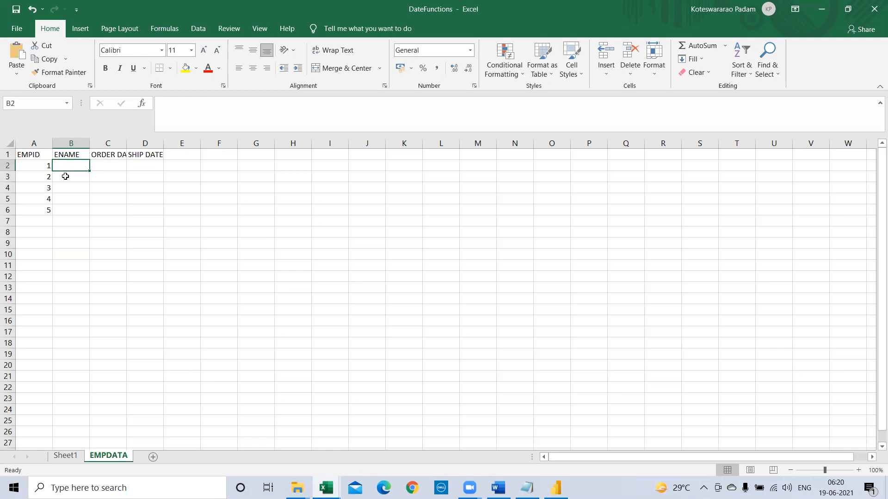
pyautogui.write('A')
pyautogui.press('Return')
pyautogui.write('B')
pyautogui.press('Return')
pyautogui.write('C')
pyautogui.press('Return')
pyautogui.write('D')
pyautogui.press('Return')
pyautogui.write('E')
pyautogui.press('Return')
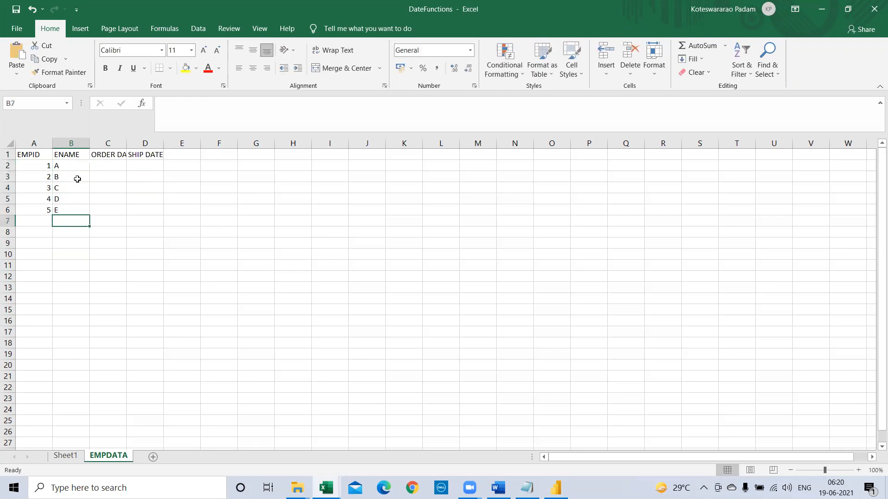
# Autofit the ORDER DATE column, enter 19-06-20020 in C2 and fill it down to C6
pyautogui.doubleClick(126, 143)
pyautogui.click(112, 165)
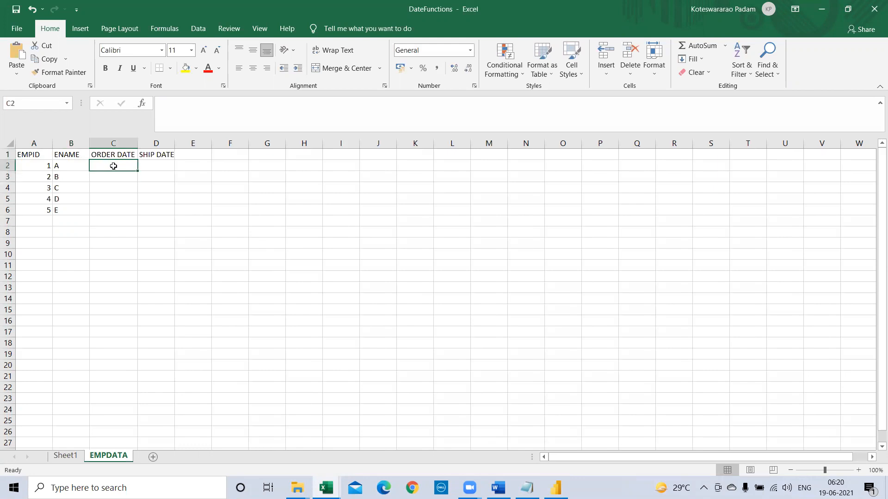
pyautogui.write('19-06-20')
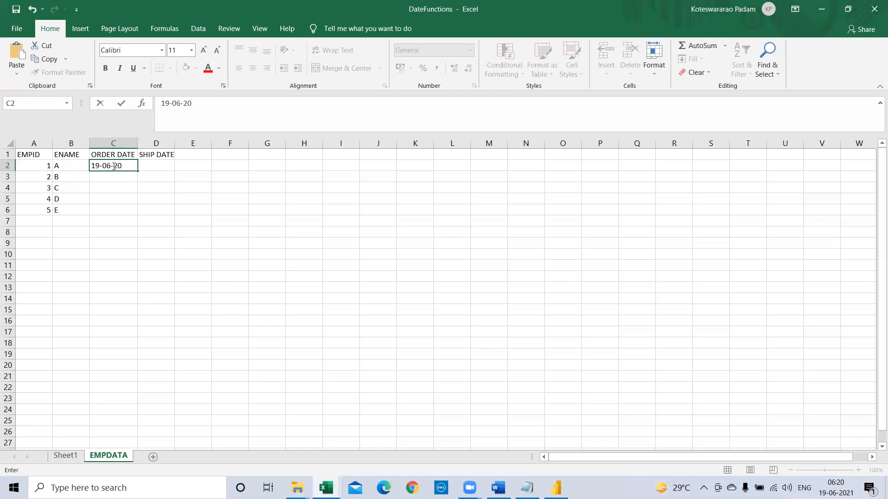
pyautogui.write('020')
pyautogui.press('Return')
pyautogui.click(126, 167)
pyautogui.moveTo(137, 171); pyautogui.dragTo(105, 194)
# Rename the ENAME header to PNAME and the EMPID header to PID
pyautogui.click(60, 154)
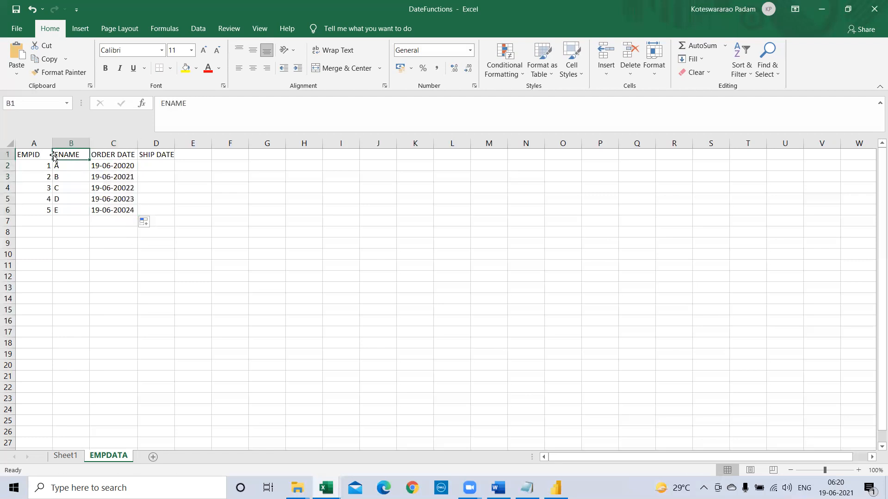
pyautogui.doubleClick(60, 153)
pyautogui.press('BackSpace')
pyautogui.write('P')
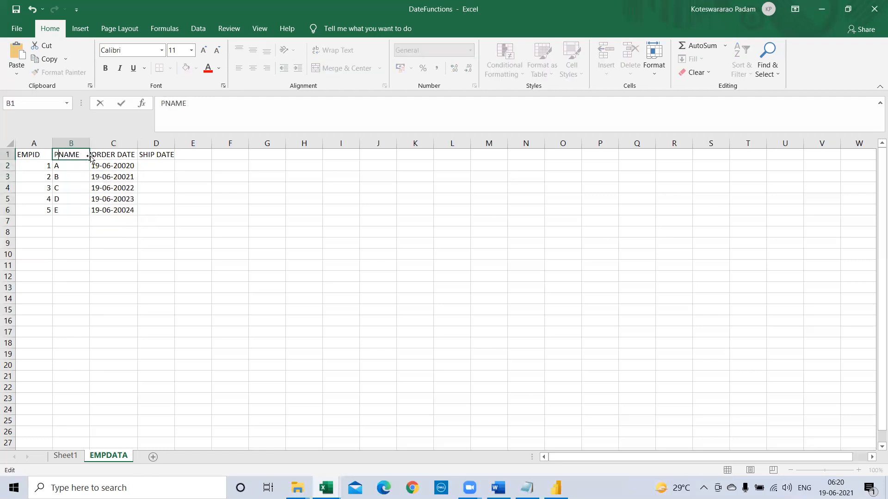
pyautogui.click(141, 144)
pyautogui.click(28, 154)
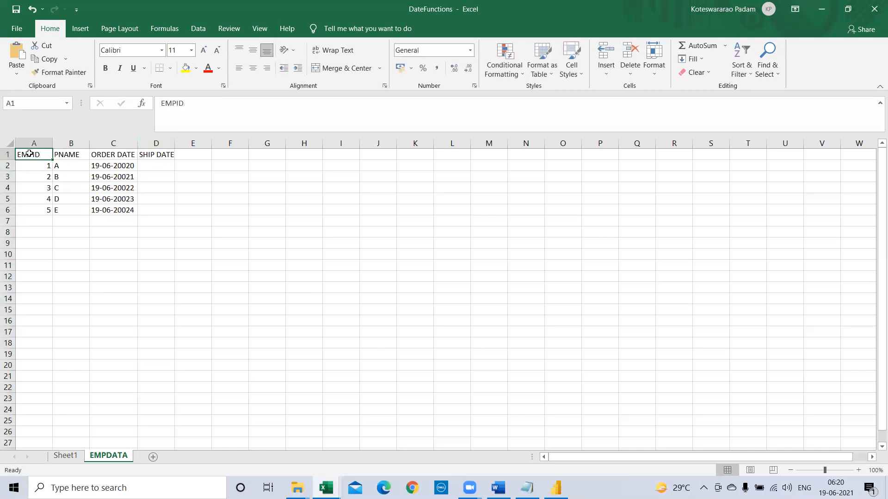
pyautogui.doubleClick(28, 153)
pyautogui.press('BackSpace')
pyautogui.press('BackSpace')
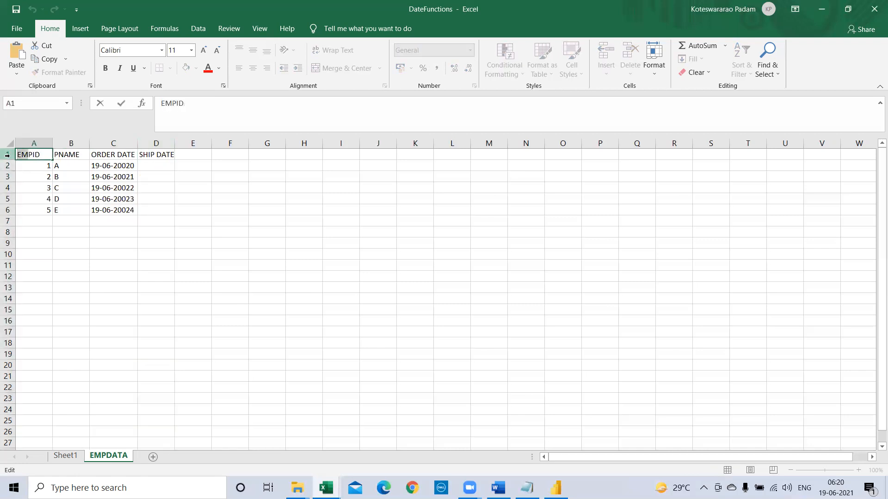
pyautogui.press('Return')
# Enter the ship date 25-08-2020 in D2 and fill the date series down to D6
pyautogui.click(159, 165)
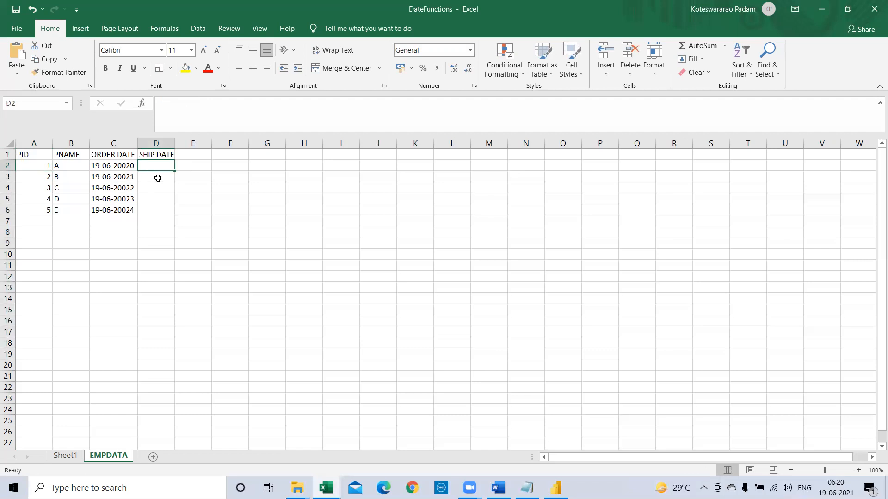
pyautogui.write('2')
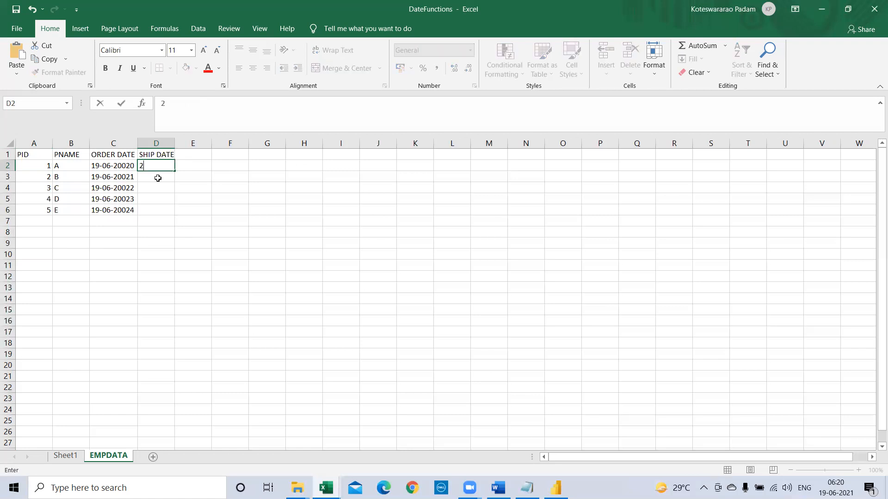
pyautogui.write('5-8-')
pyautogui.write('20')
pyautogui.press('BackSpace')
pyautogui.write('020')
pyautogui.press('Return')
pyautogui.click(172, 166)
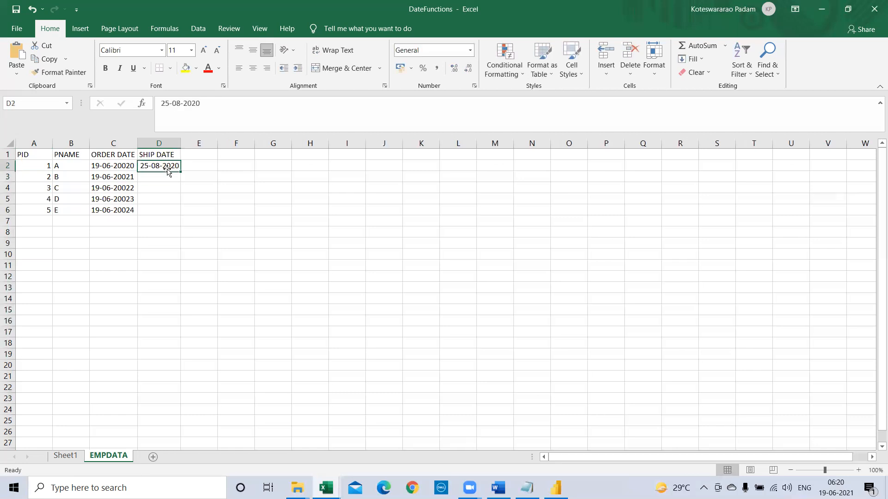
pyautogui.moveTo(186, 204); pyautogui.dragTo(185, 221)
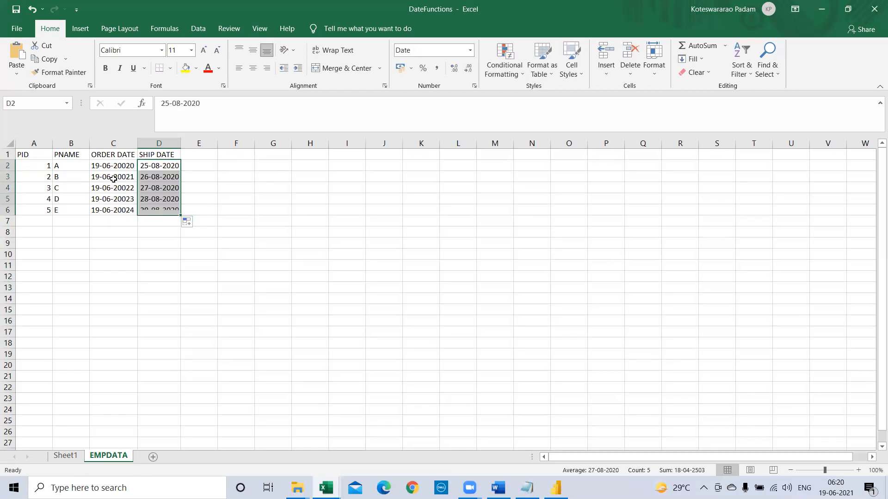
# Add the header DD in E1 and enter the formula =DATEDIF(D2,C2,"D") in E2
pyautogui.click(169, 156)
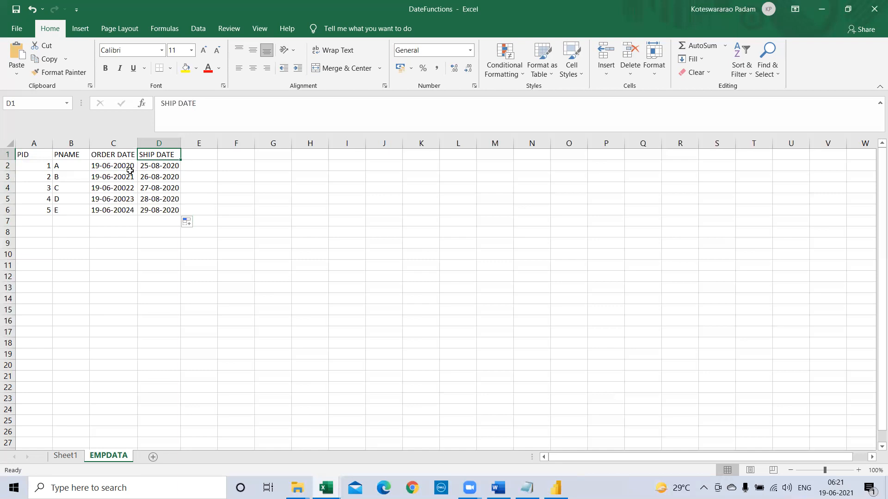
pyautogui.click(208, 156)
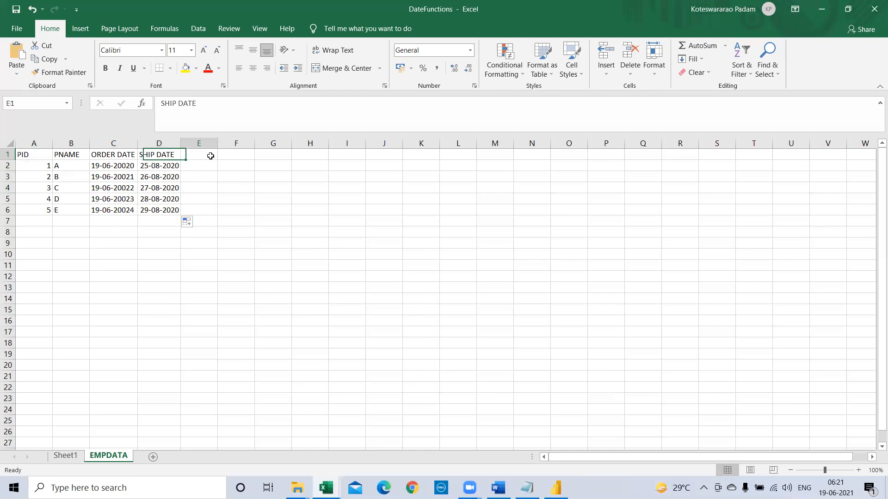
pyautogui.write('DD')
pyautogui.click(206, 166)
pyautogui.write('=DATE')
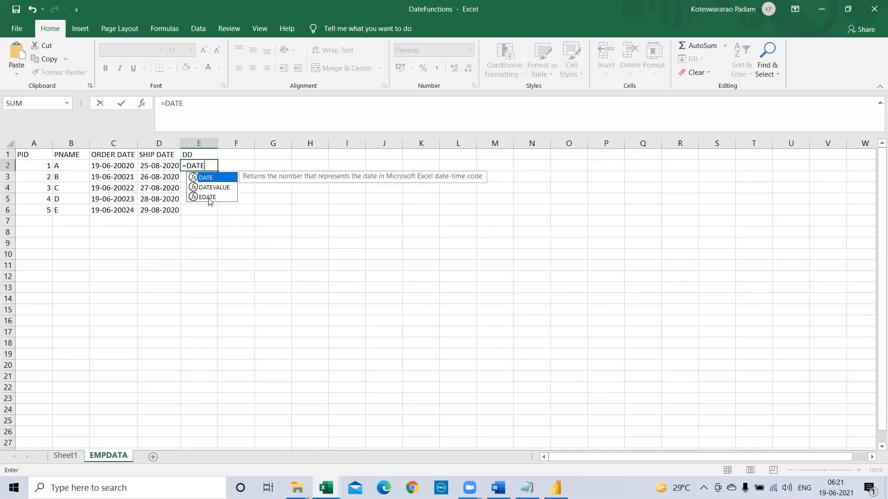
pyautogui.write('DIF')
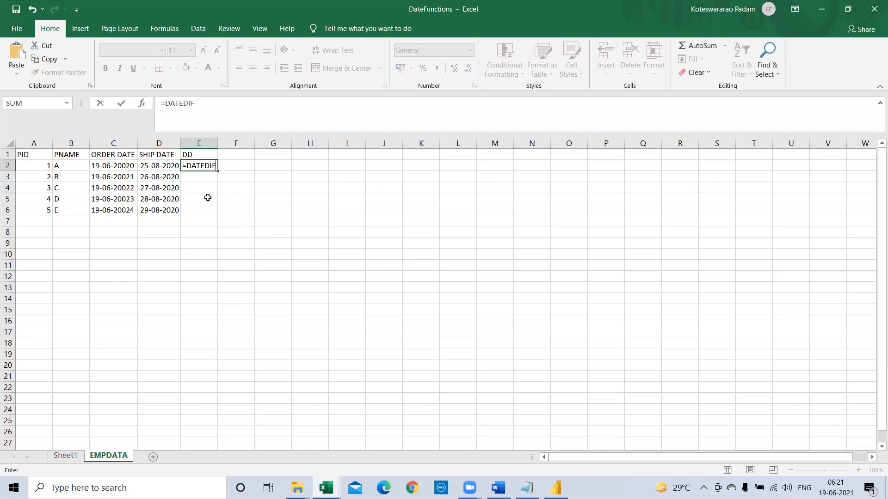
pyautogui.write('(')
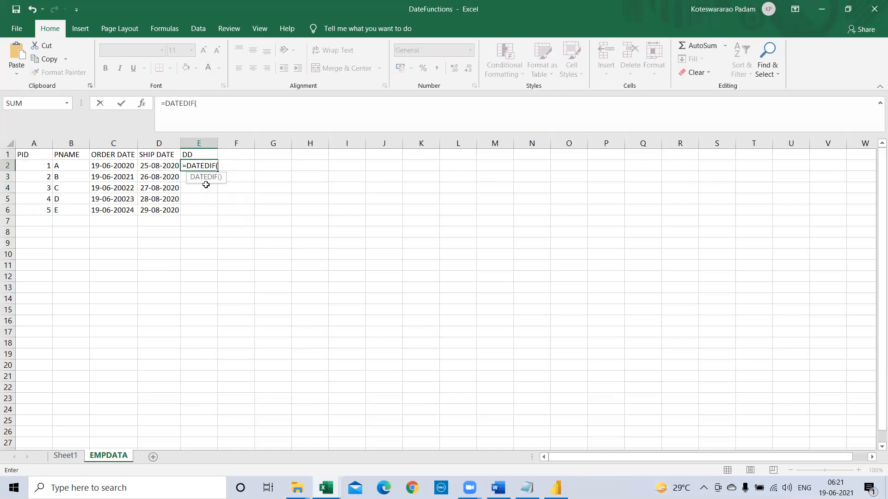
pyautogui.click(144, 166)
pyautogui.write(',')
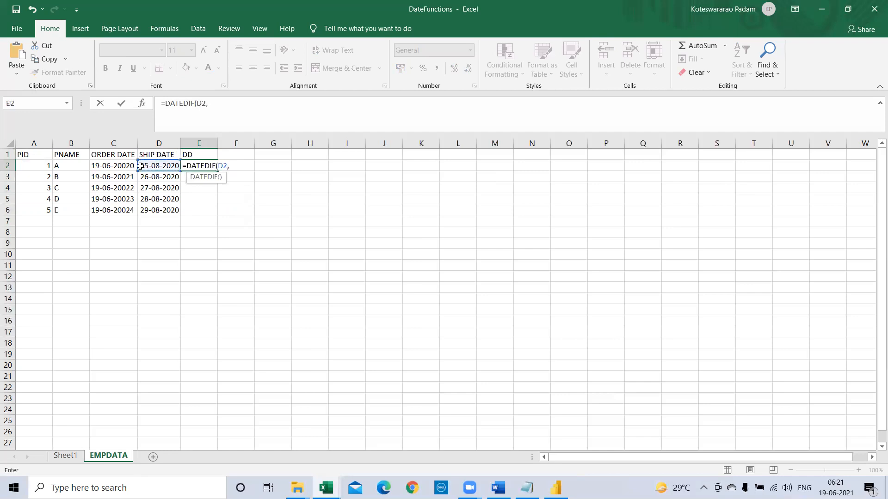
pyautogui.click(109, 166)
pyautogui.write(',')
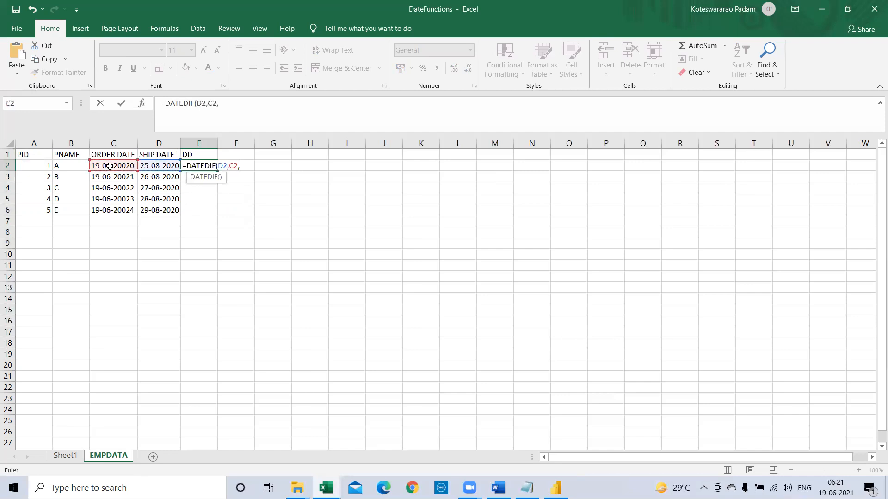
pyautogui.write('"D")')
pyautogui.press('Return')
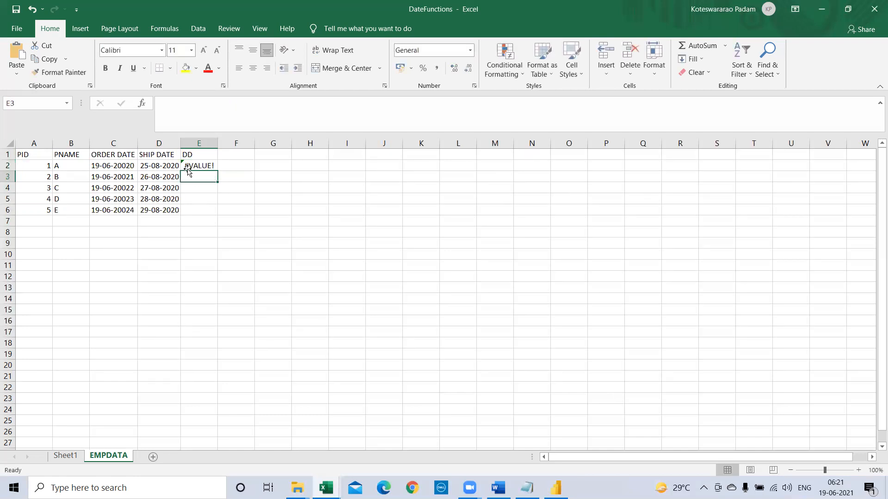
# Try the DATEDIF formula in E2 with the unit argument D written without quotation marks
pyautogui.click(189, 167)
pyautogui.moveTo(218, 101); pyautogui.dragTo(231, 103)
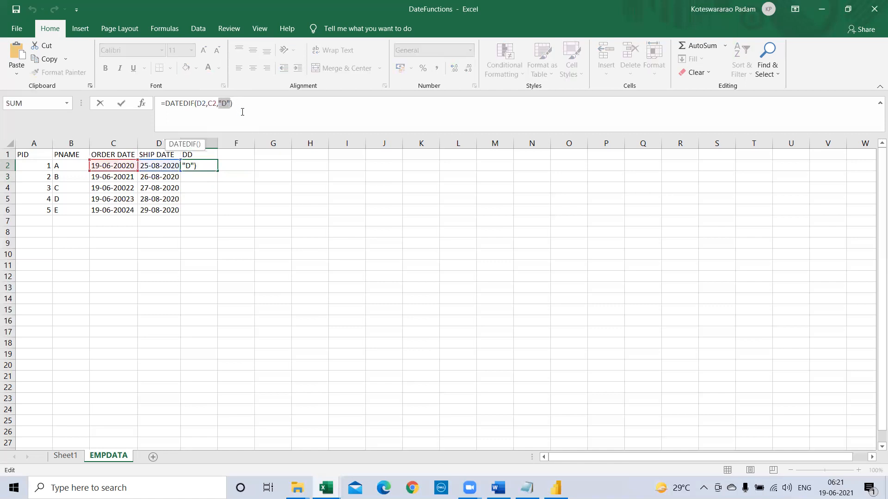
pyautogui.write('D')
pyautogui.press('Return')
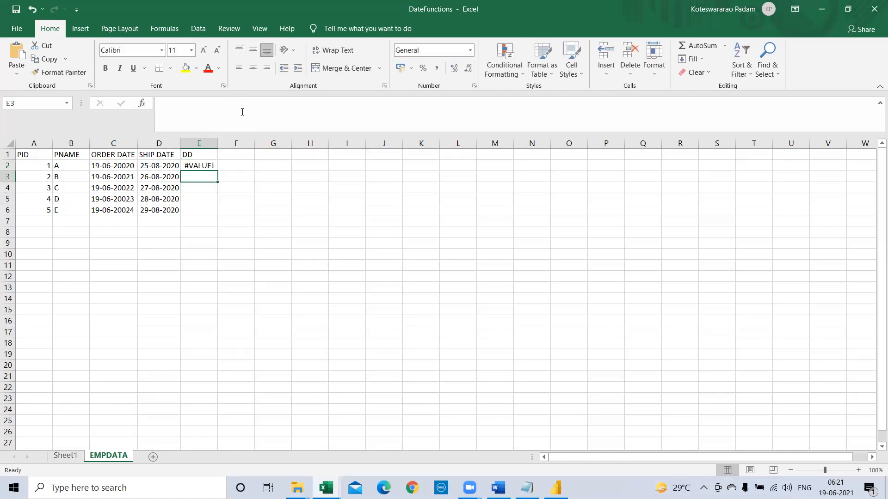
# Swap the date arguments in E2's DATEDIF formula so C2 is the start date and D2 the end date
pyautogui.click(191, 165)
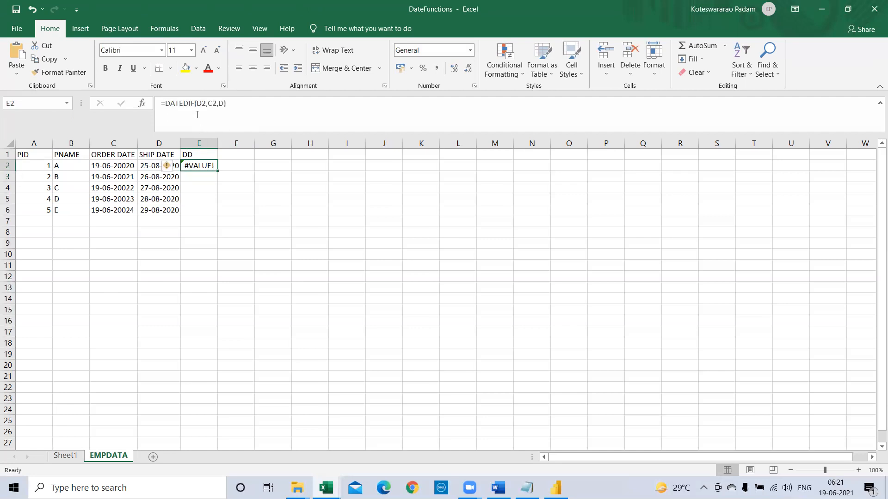
pyautogui.moveTo(196, 105); pyautogui.dragTo(204, 103)
pyautogui.write('C2')
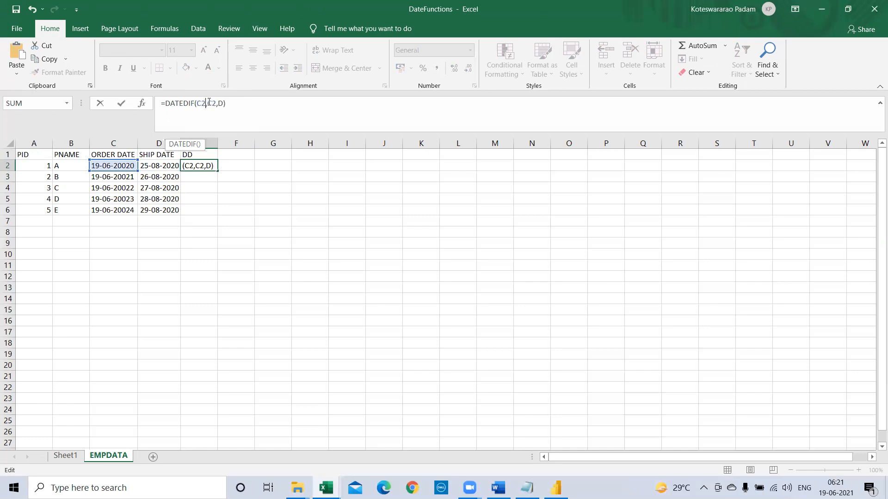
pyautogui.doubleClick(210, 102)
pyautogui.write('D2')
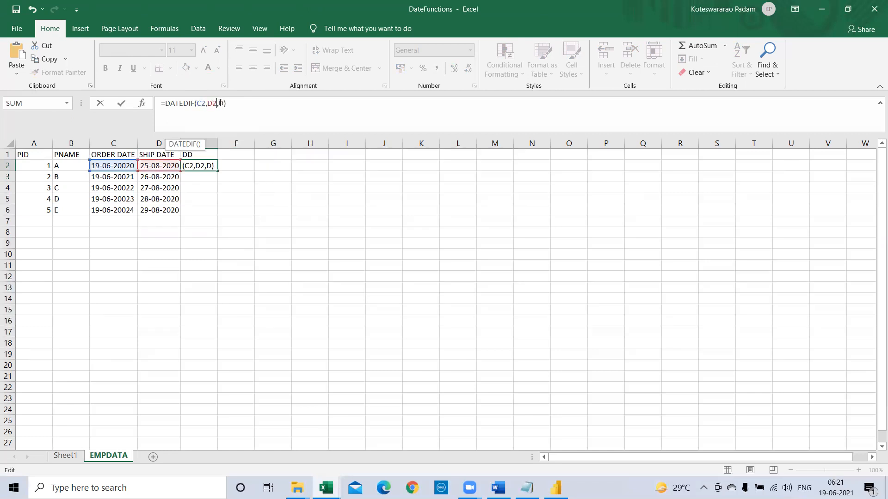
pyautogui.press('Return')
pyautogui.press('Up')
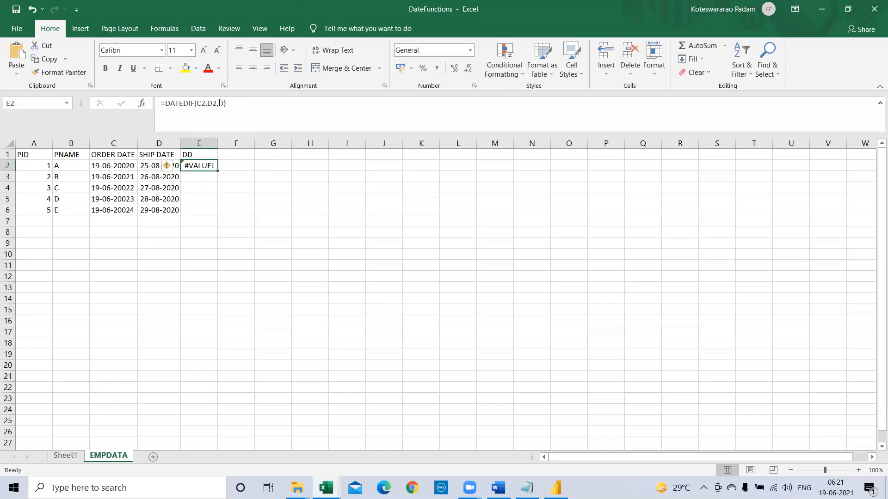
# Restore the quotation marks around the unit so E2 reads =DATEDIF(C2,D2,"D")
pyautogui.click(219, 102)
pyautogui.write('"')
pyautogui.write('")')
pyautogui.press('Return')
pyautogui.click(207, 157)
pyautogui.click(206, 167)
# Check the error options for E2 and re-enter its formula =DATEDIF(C2,D2,"D")
pyautogui.click(166, 166)
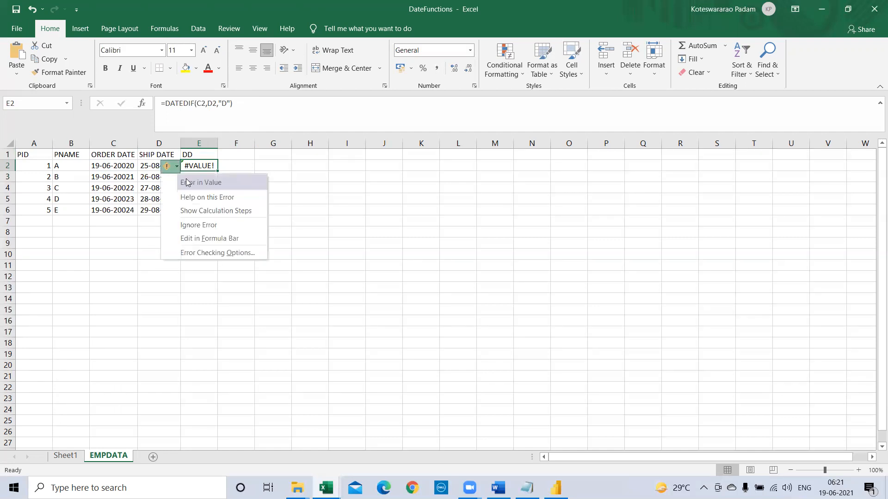
pyautogui.click(192, 163)
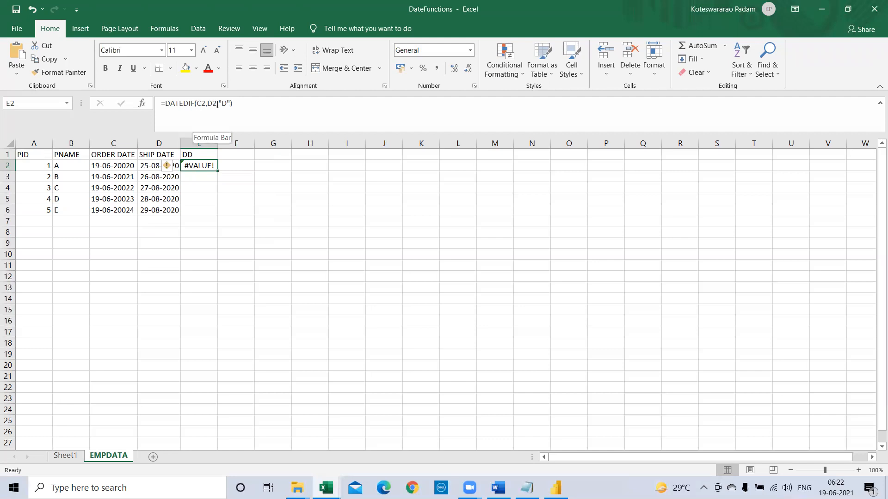
pyautogui.click(232, 103)
pyautogui.write(')')
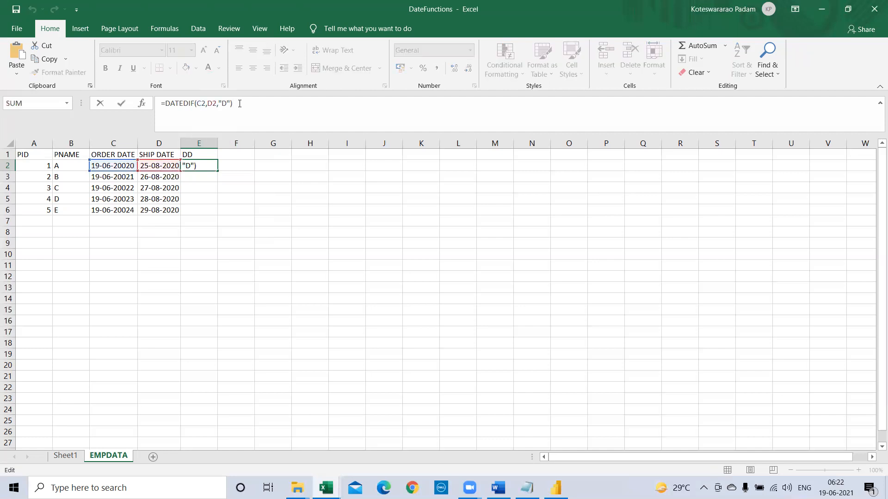
pyautogui.press('Return')
pyautogui.click(199, 166)
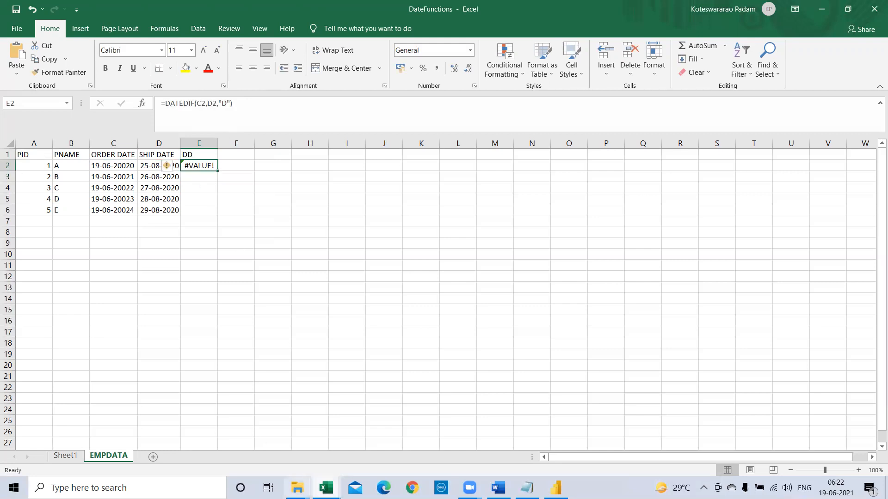
# Switch to Chrome and search Google for "DATEDIFF IN EXCEL"
pyautogui.click(412, 488)
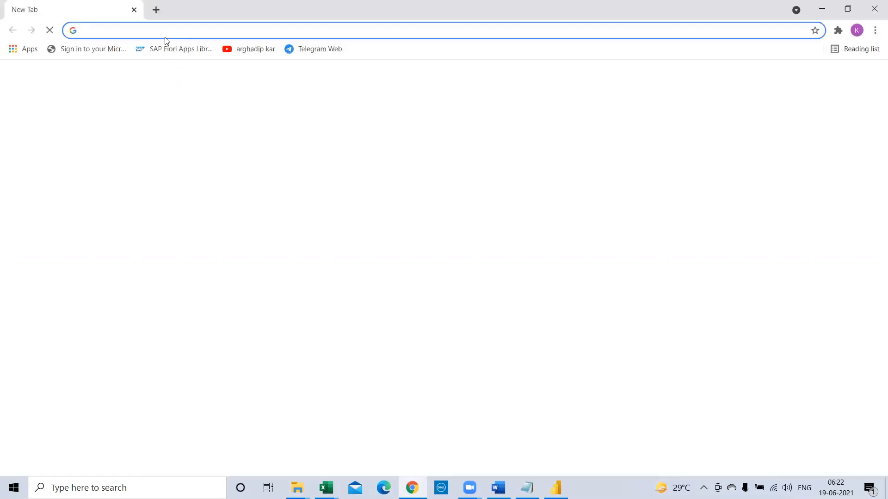
pyautogui.write('DATE')
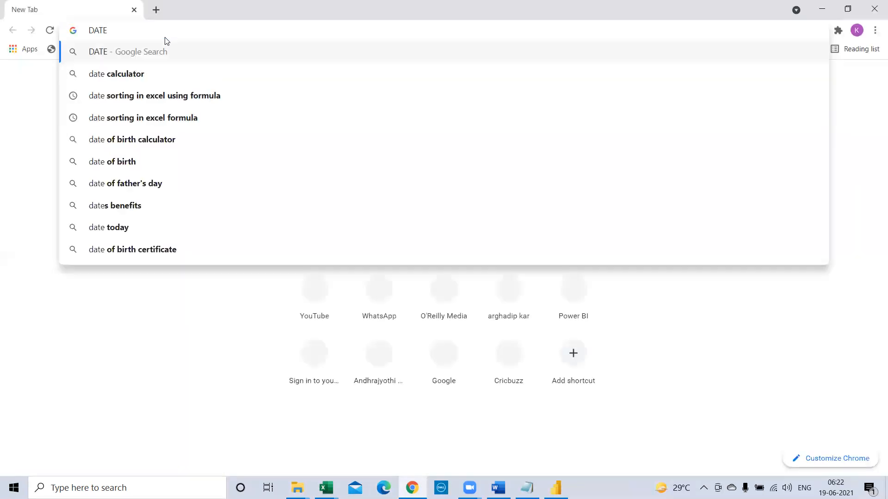
pyautogui.write('DIFF ')
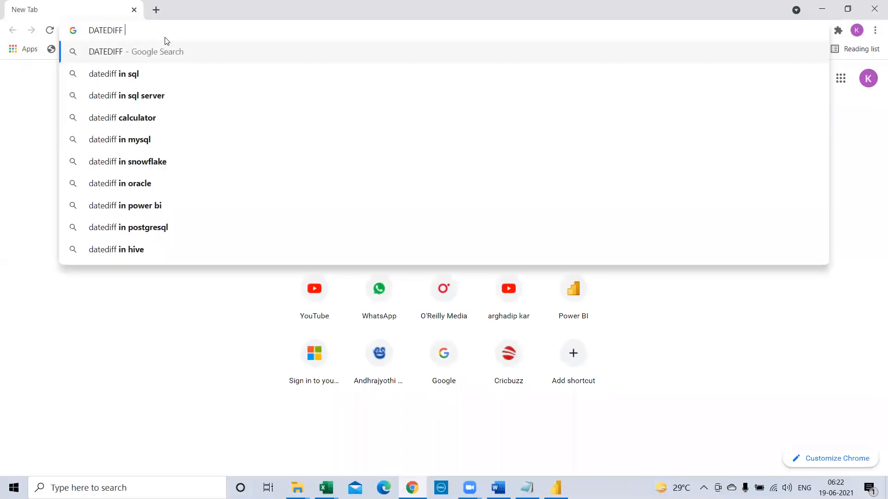
pyautogui.write('INEXCEL')
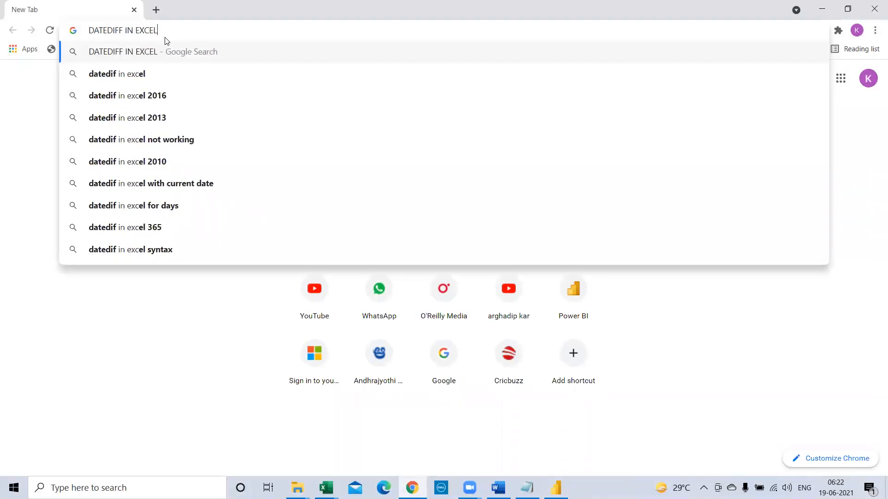
pyautogui.press('Return')
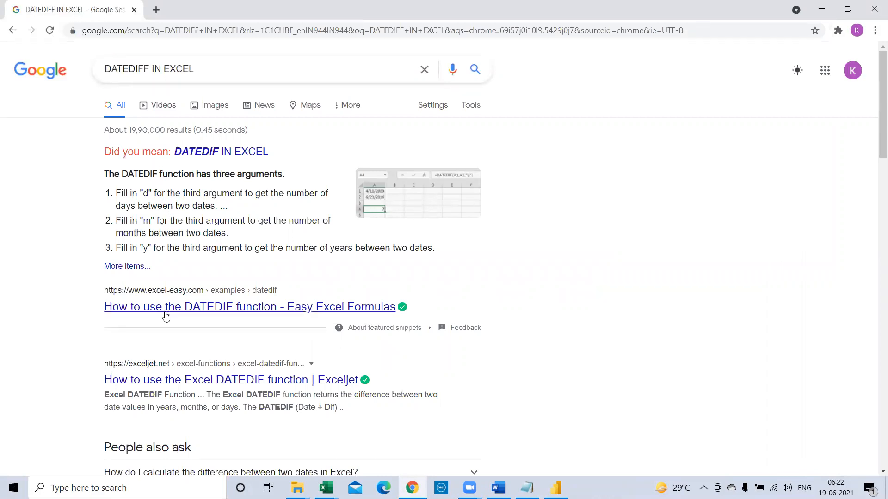
# Open the Excel Easy and Exceljet DATEDIF results in separate tabs and bring up the Exceljet page
pyautogui.middleClick(180, 309)
pyautogui.middleClick(224, 380)
pyautogui.click(236, 13)
pyautogui.click(313, 9)
pyautogui.click(243, 16)
pyautogui.hotkey('ctrl', 'Tab')
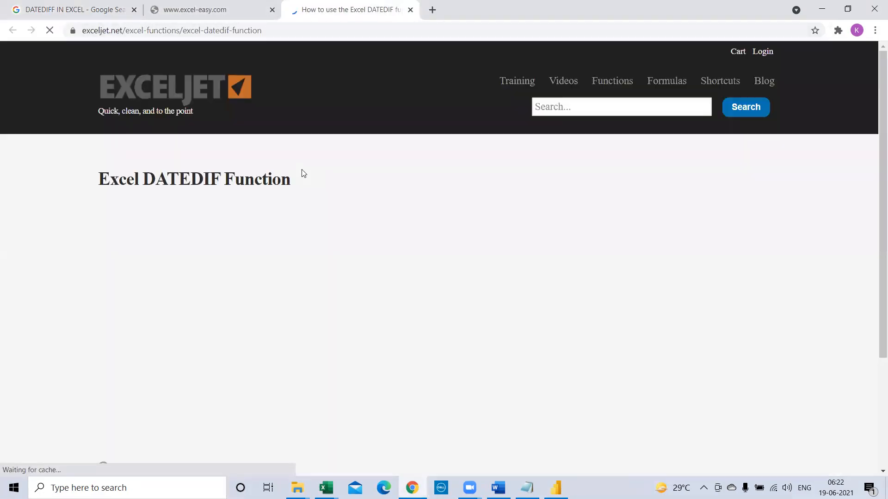
# Examine the Exceljet article's DATEDIF syntax, arguments, time units table and difference-in-days example
pyautogui.scroll(-3, 280, 298)
pyautogui.scroll(3, 279, 298)
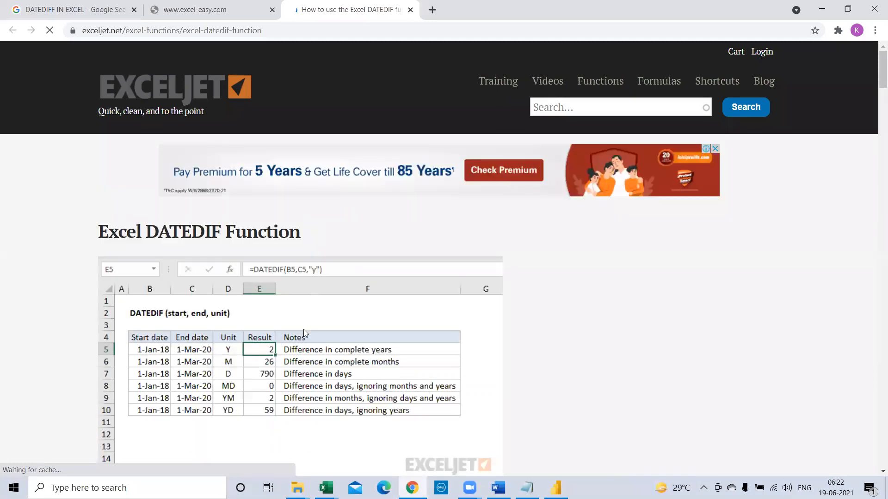
pyautogui.scroll(-5, 305, 330)
pyautogui.scroll(-5, 305, 329)
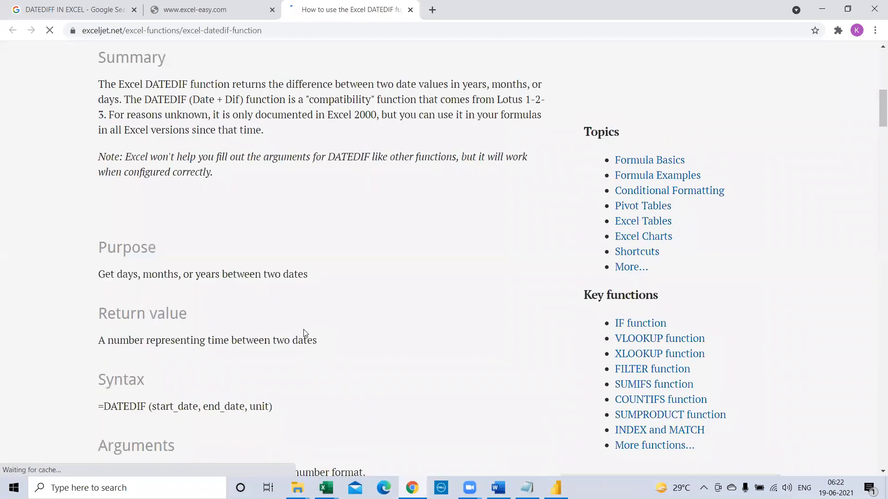
pyautogui.scroll(-1, 305, 333)
pyautogui.scroll(-5, 305, 342)
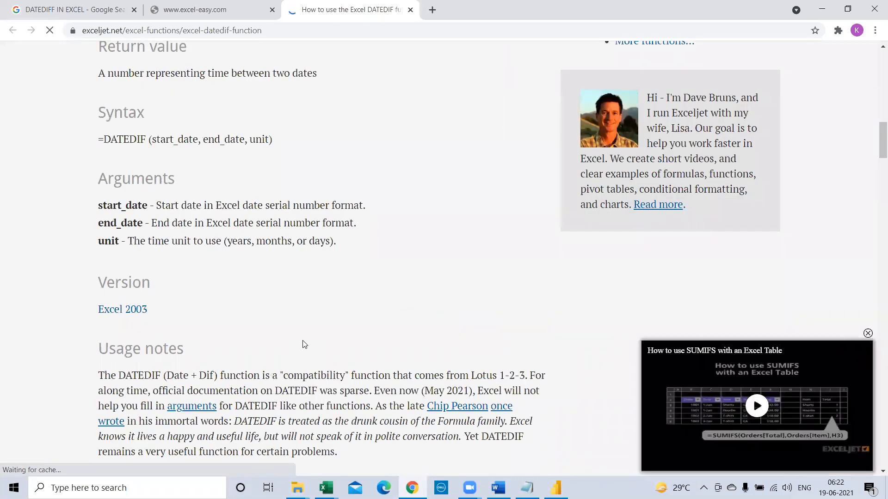
pyautogui.scroll(-7, 305, 344)
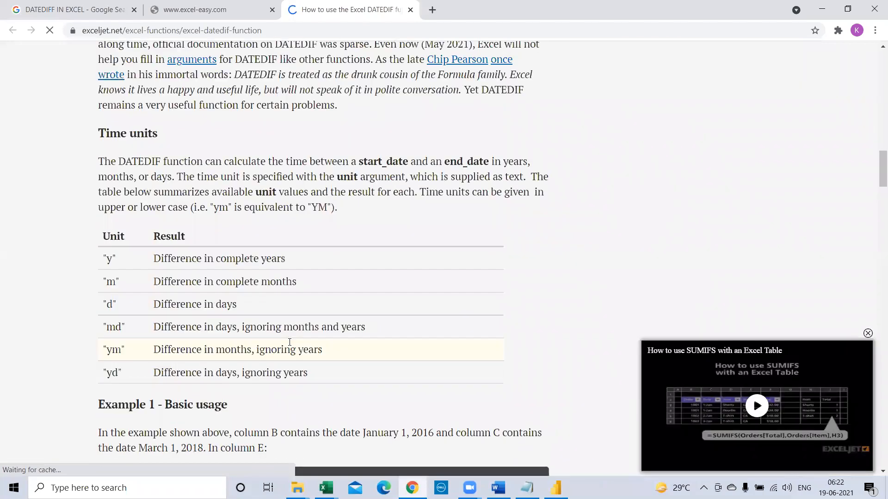
pyautogui.tripleClick(266, 306)
pyautogui.scroll(-1, 220, 346)
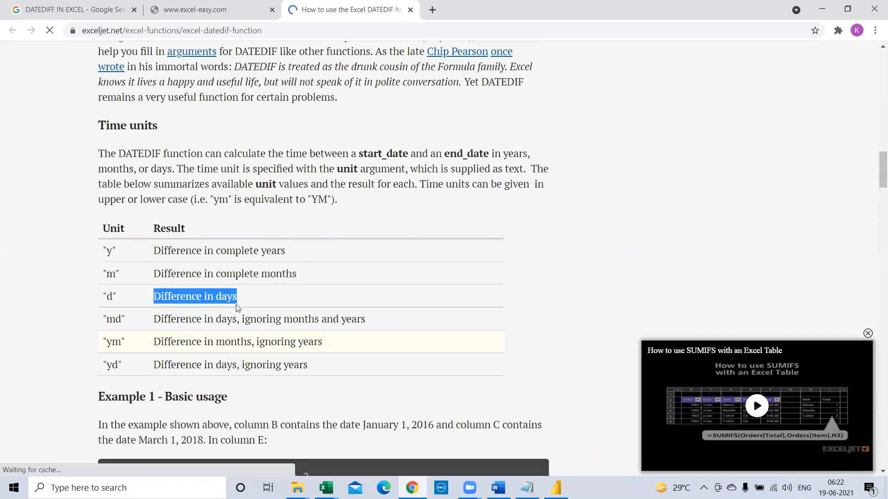
pyautogui.scroll(-10, 236, 304)
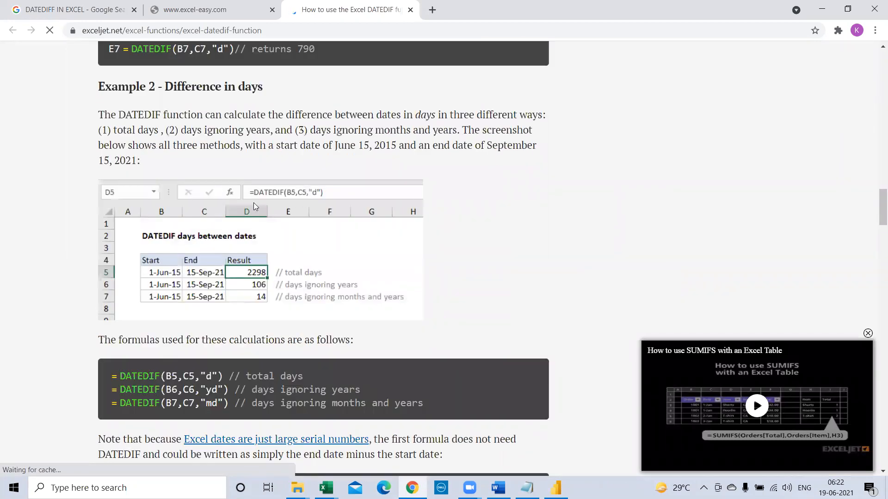
# Switch back to Excel and change the formula in E2 to =DATEDIF(D2,C2,"D")
pyautogui.hotkey('alt', 'Tab')
pyautogui.click(132, 165)
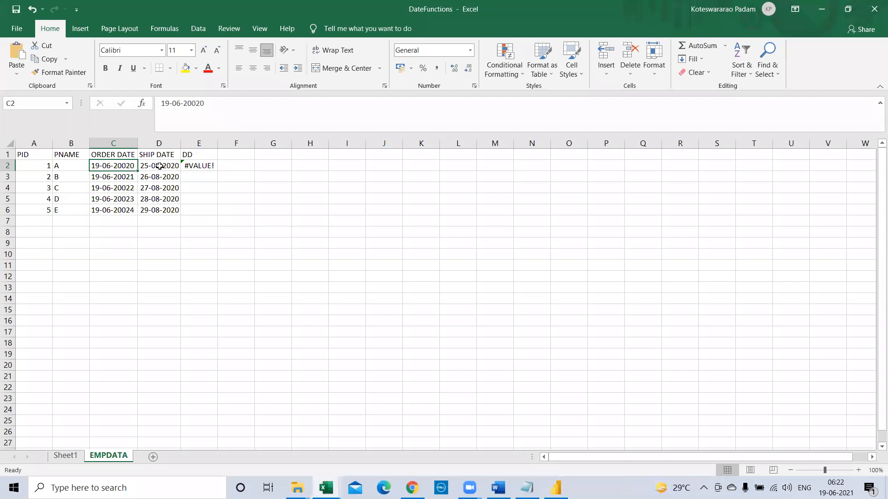
pyautogui.click(194, 165)
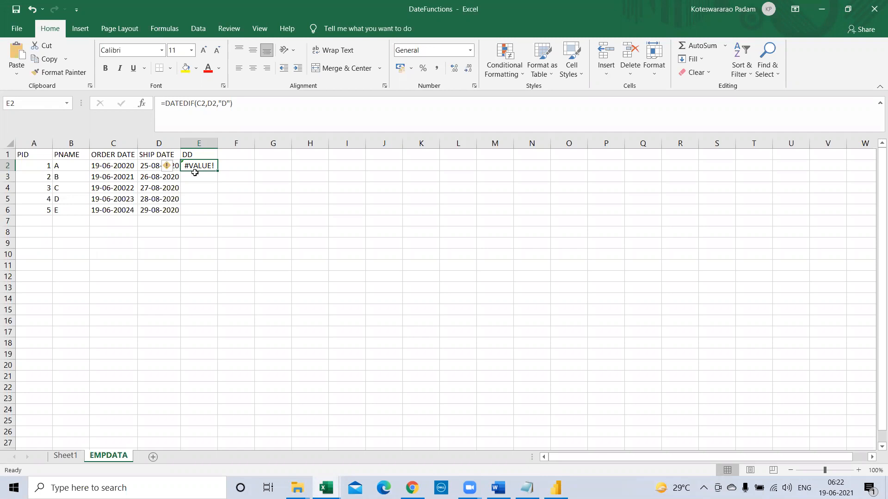
pyautogui.click(204, 108)
pyautogui.press('BackSpace')
pyautogui.write('D')
pyautogui.click(213, 103)
pyautogui.press('BackSpace')
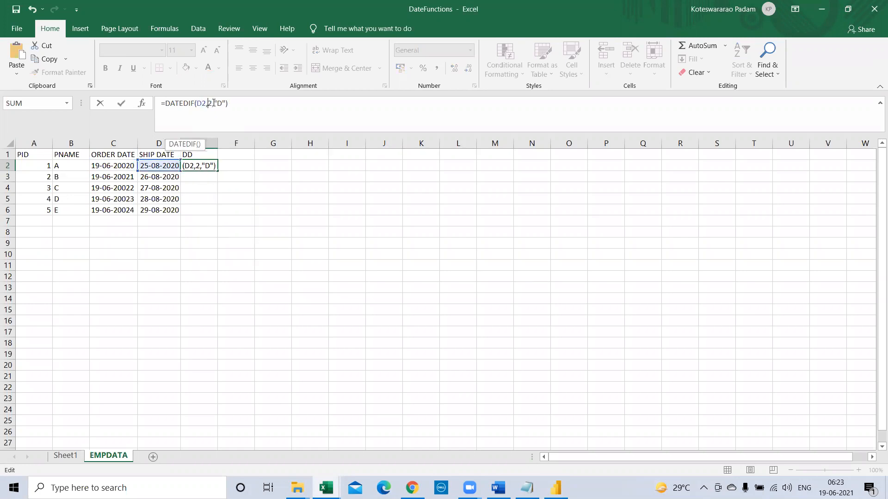
pyautogui.write('C')
pyautogui.press('Return')
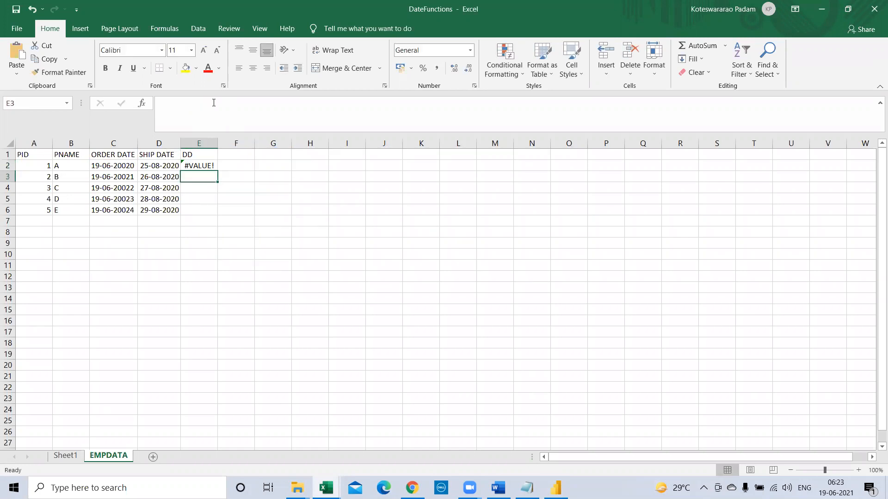
# Recheck the Exceljet difference-in-days example in Chrome, and back in Excel set E2's format to Number
pyautogui.hotkey('alt', 'Tab')
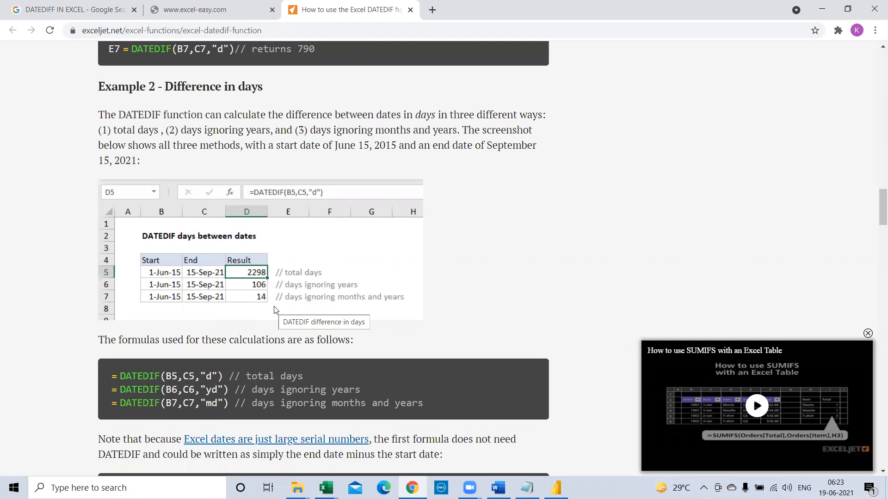
pyautogui.hotkey('alt', 'Tab')
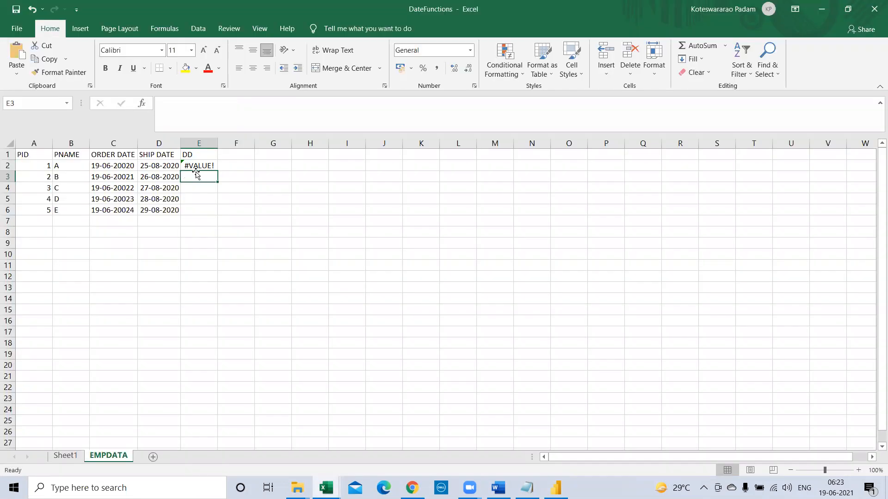
pyautogui.click(200, 164)
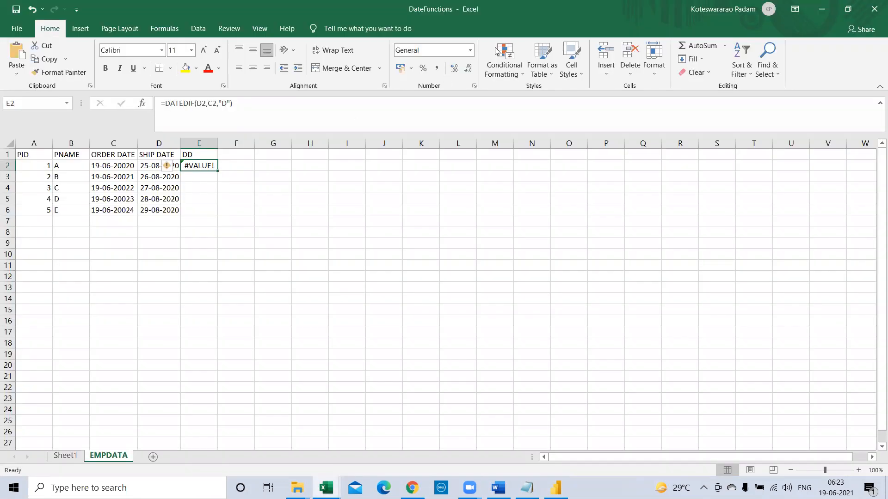
pyautogui.click(470, 50)
pyautogui.click(170, 165)
# Enter the formula =DATEDIF(C2,D2,"D") in E2 from scratch, referencing the order and ship dates
pyautogui.write('=DATE')
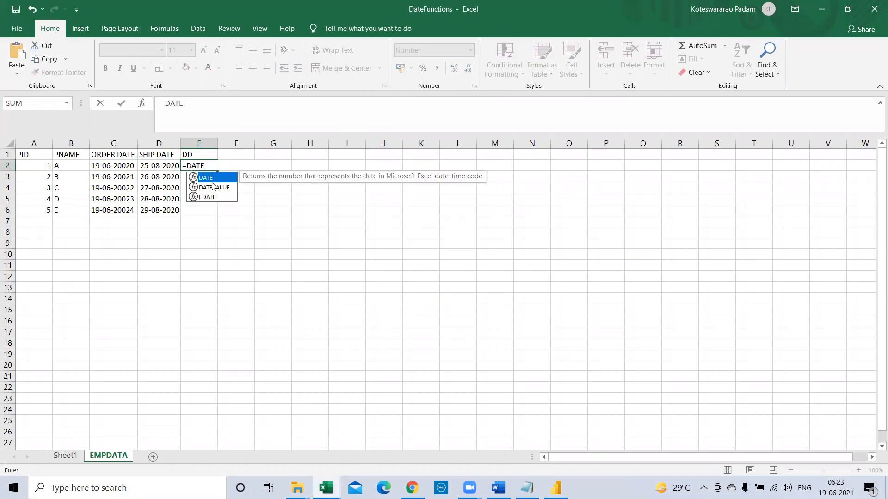
pyautogui.write('DIF')
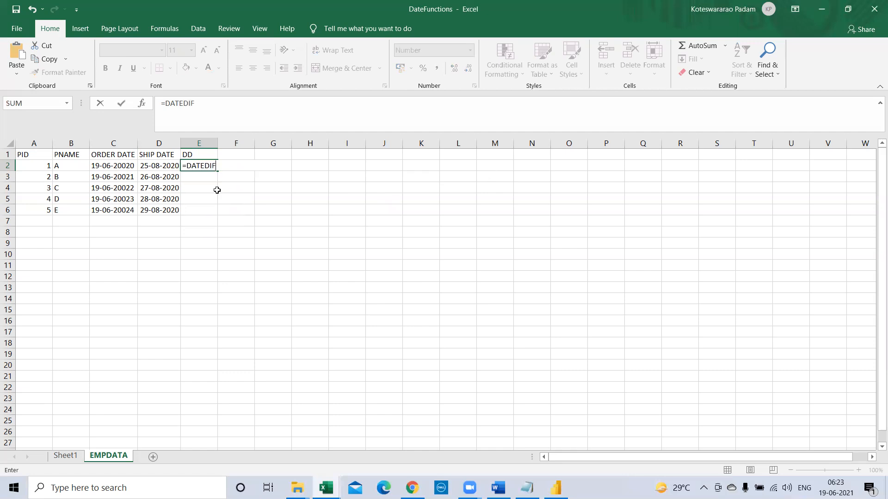
pyautogui.write('(')
pyautogui.click(121, 167)
pyautogui.write(',')
pyautogui.click(164, 167)
pyautogui.write(',')
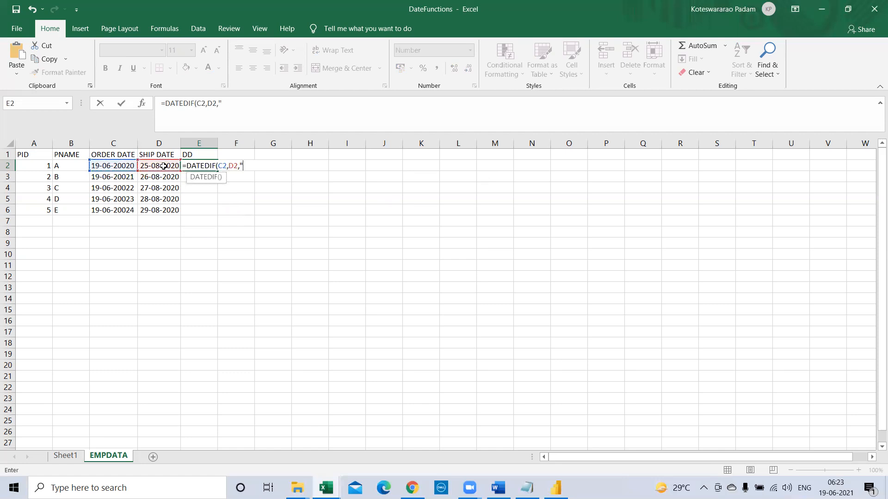
pyautogui.write('"D")')
pyautogui.press('Return')
pyautogui.click(190, 156)
pyautogui.click(200, 166)
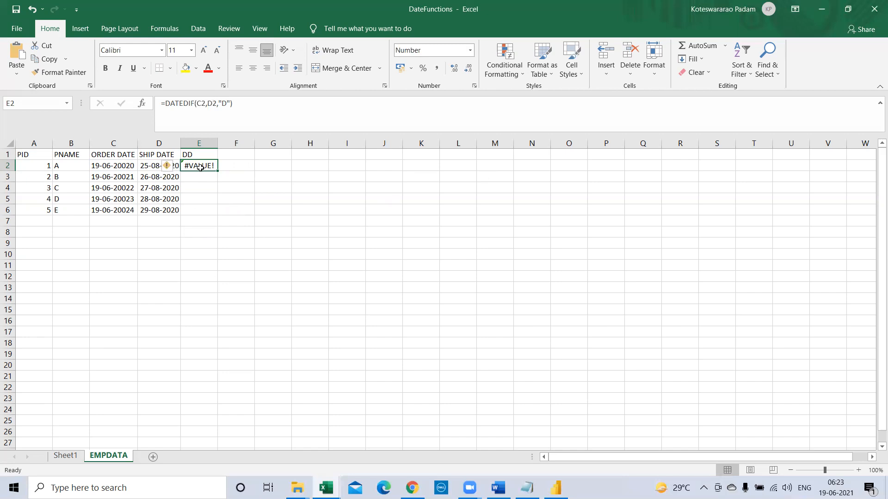
# Clear the contents of column E, including the DD header and the DATEDIF formula
pyautogui.click(199, 144)
pyautogui.press('Delete')
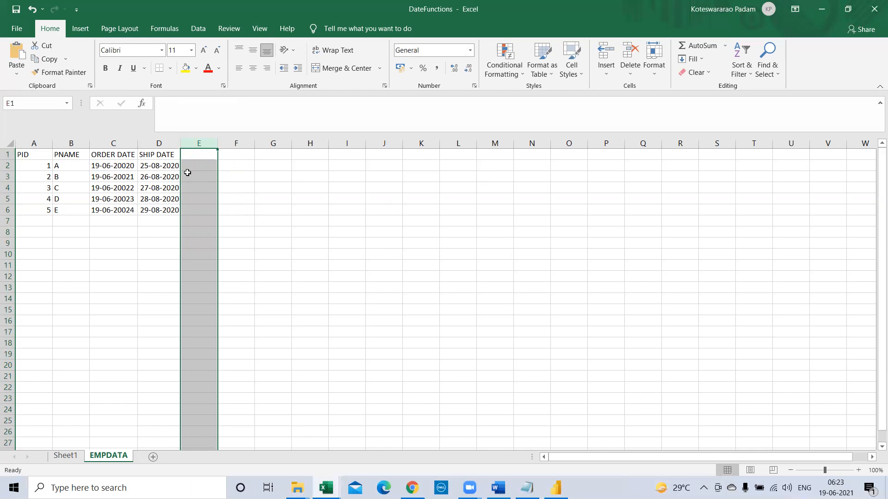
pyautogui.click(169, 189)
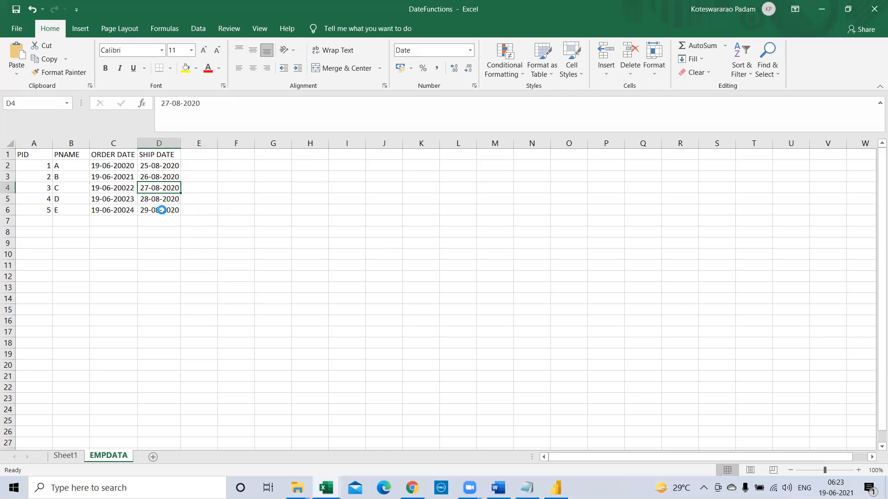
# Close the DateFunctions workbook, switch to Power BI Desktop, and connect to the DateFunctions Excel file on the Desktop
pyautogui.click(874, 6)
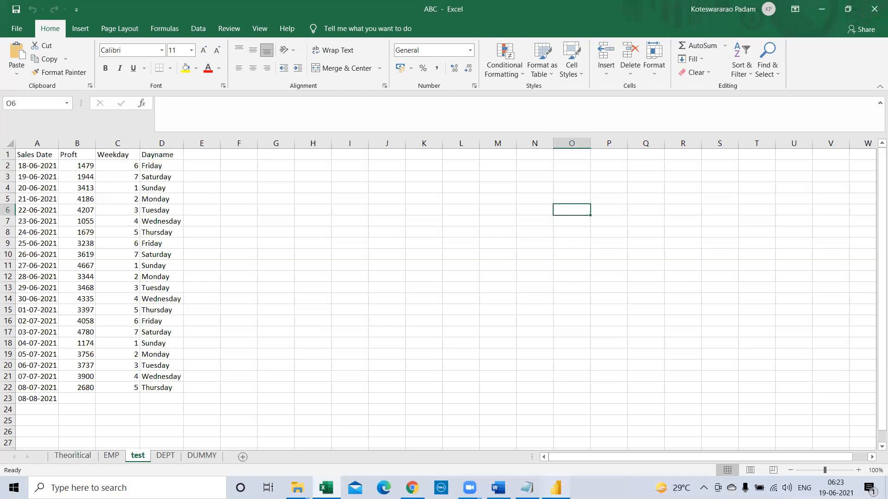
pyautogui.click(556, 488)
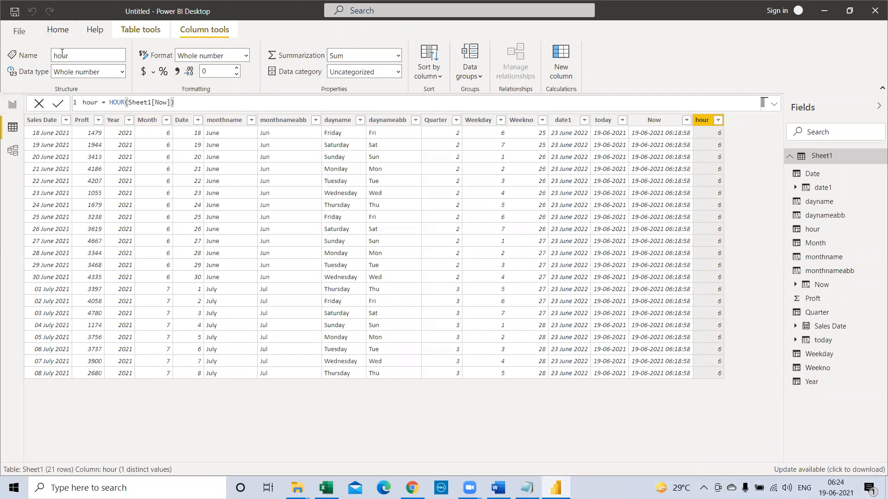
pyautogui.click(58, 29)
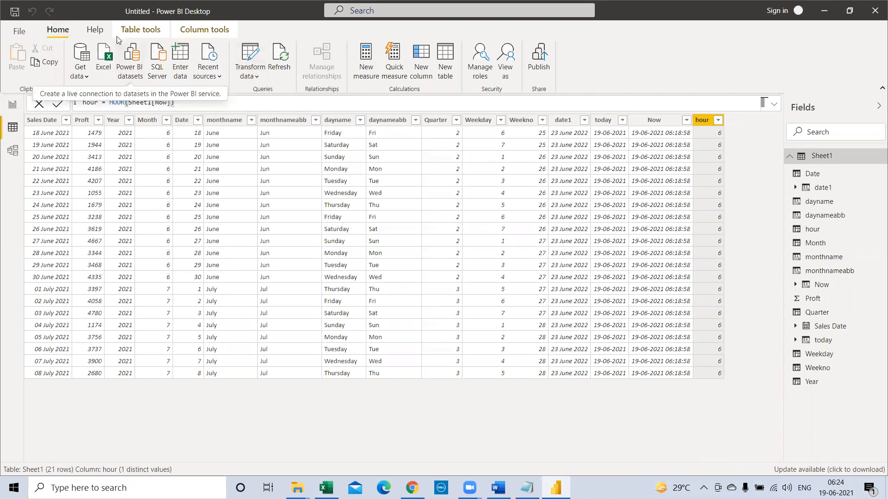
pyautogui.click(80, 70)
pyautogui.click(94, 113)
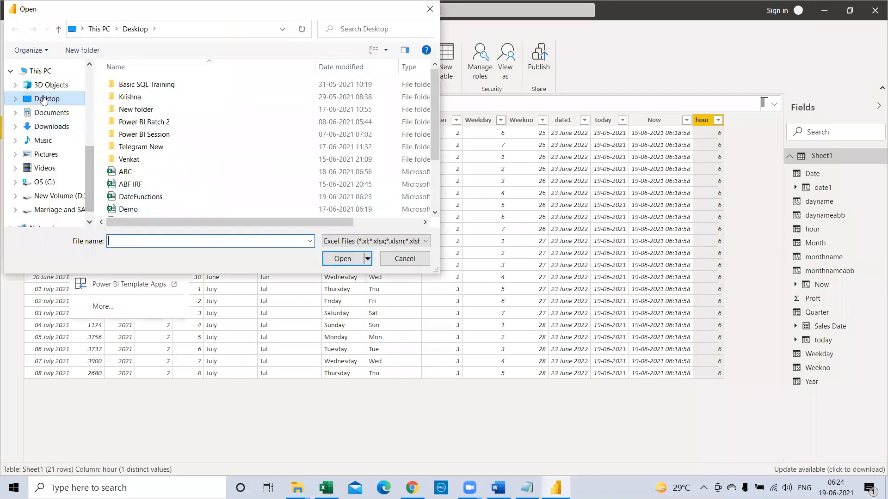
pyautogui.click(139, 184)
pyautogui.scroll(-2, 145, 187)
pyautogui.doubleClick(142, 122)
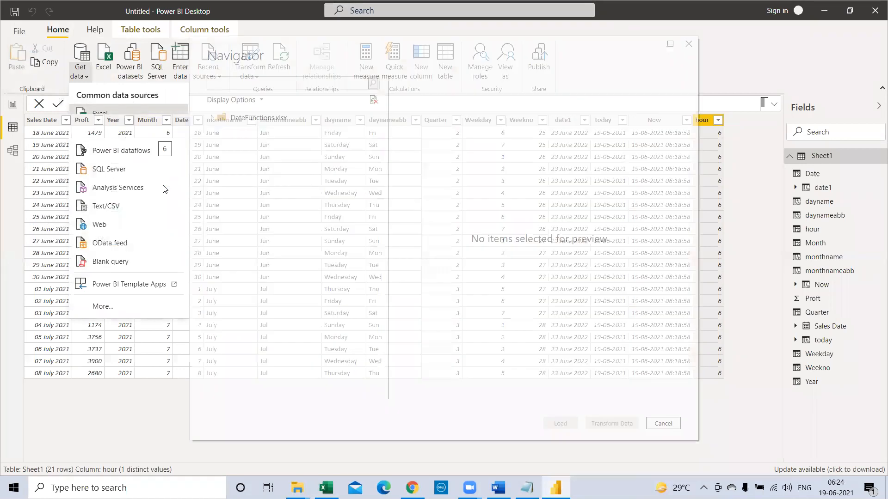
# Load only the EMPDATA sheet from the DateFunctions workbook into the model
pyautogui.click(224, 147)
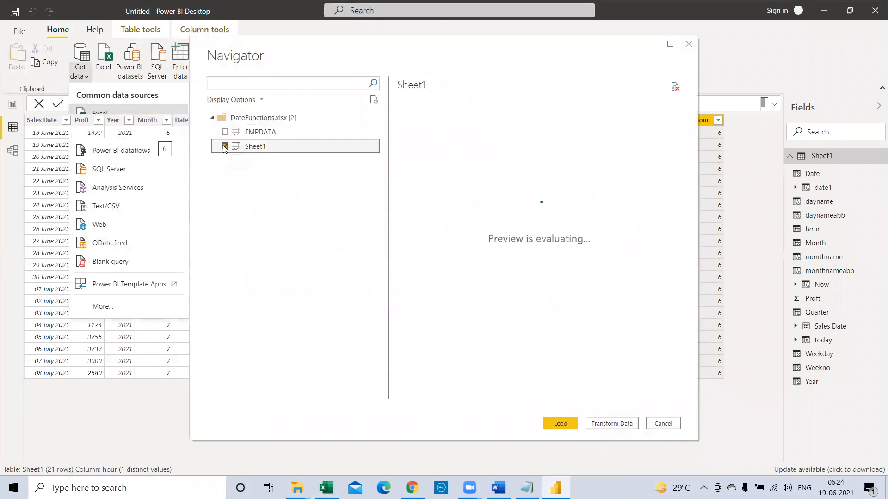
pyautogui.click(225, 132)
pyautogui.click(225, 146)
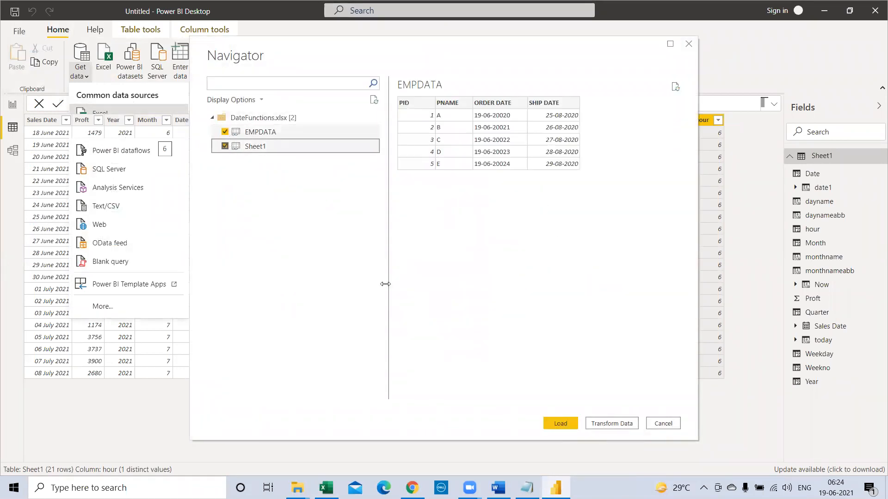
pyautogui.click(571, 426)
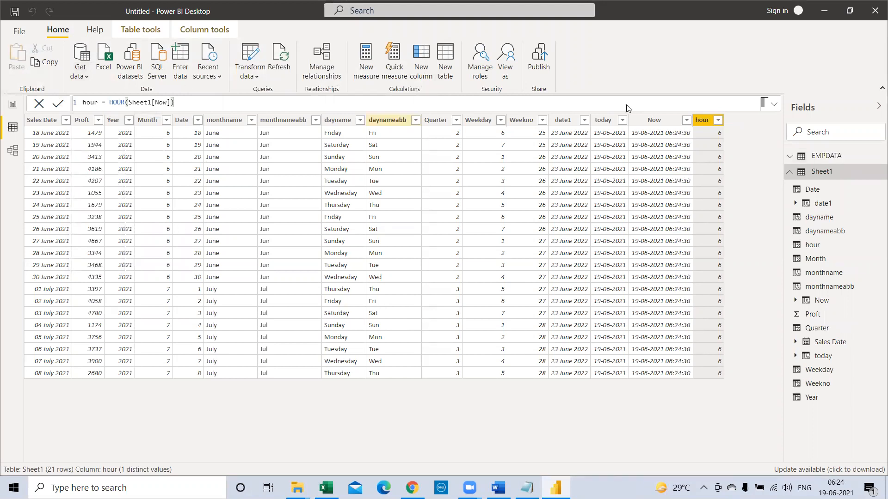
# Add a calculated column named DATEDIFF to the EMPDATA table and start its formula with the DATEDIFF function
pyautogui.click(818, 156)
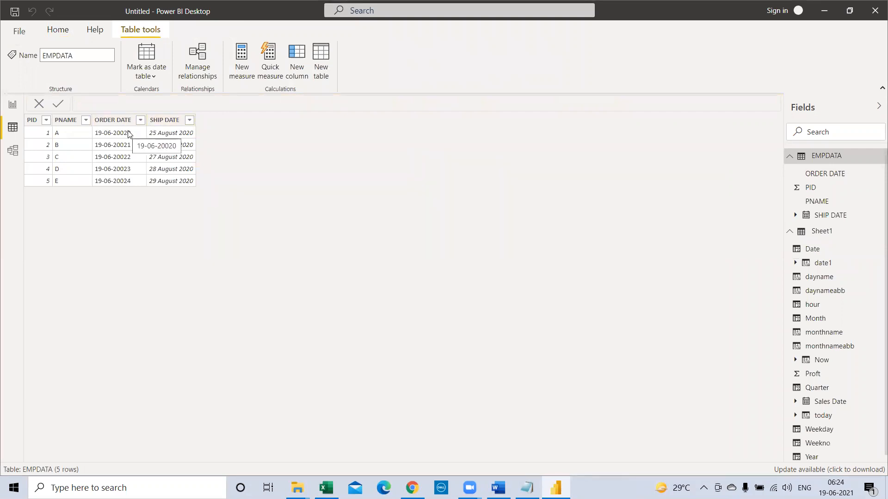
pyautogui.click(297, 59)
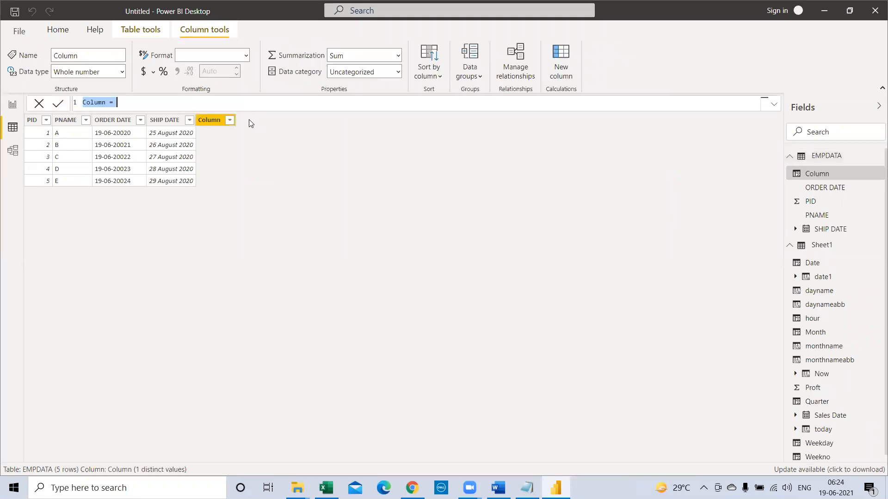
pyautogui.doubleClick(98, 105)
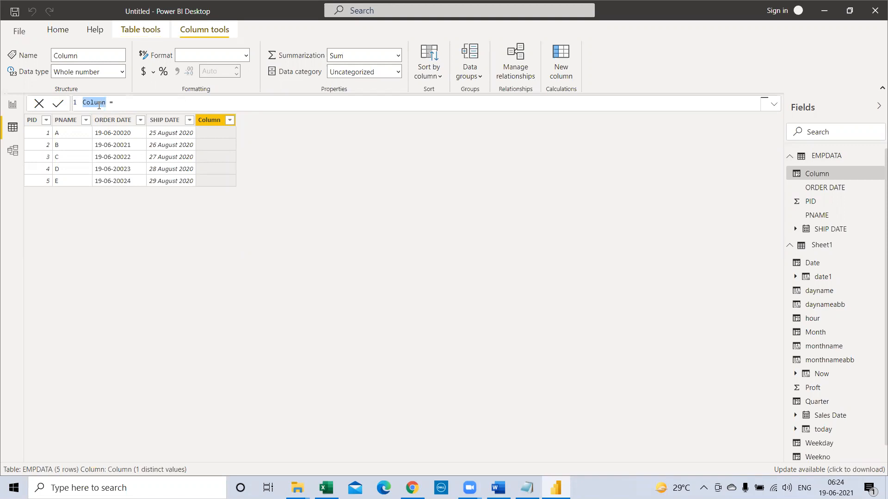
pyautogui.write('DATEDIFF = DATE')
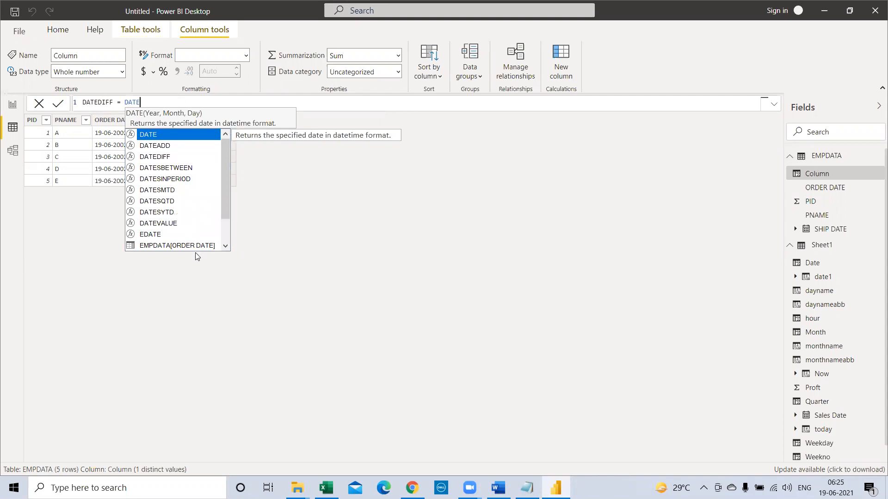
pyautogui.write('D')
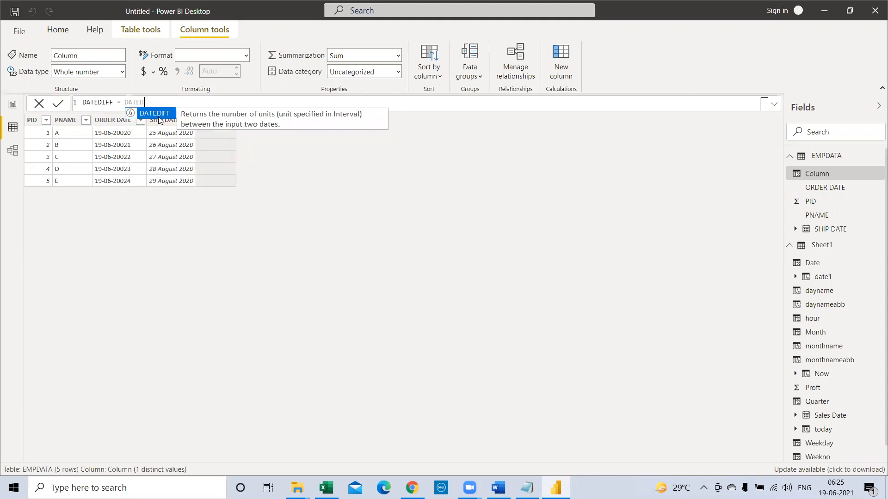
pyautogui.click(160, 117)
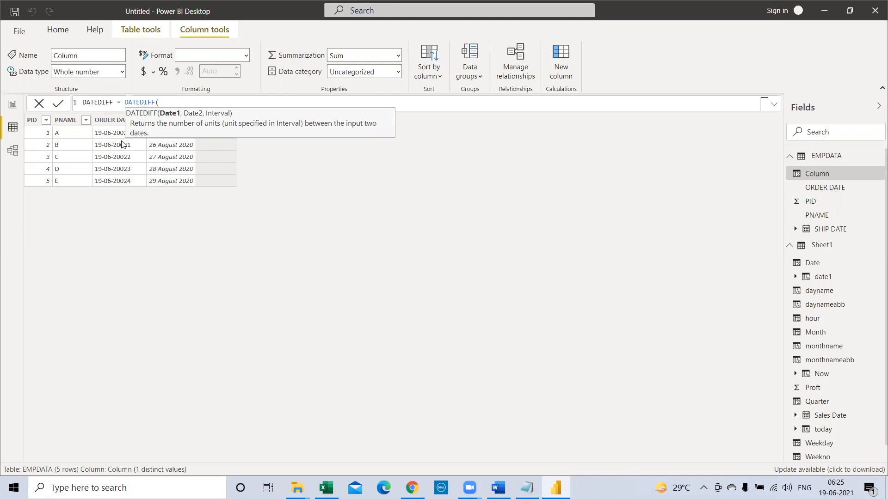
# Complete the column formula as DATEDIFF(EMPDATA[ORDER DATE],EMPDATA[SHIP DATE],DAY) and commit it
pyautogui.click(169, 103)
pyautogui.write('ORDER')
pyautogui.doubleClick(177, 104)
pyautogui.write('ORDER')
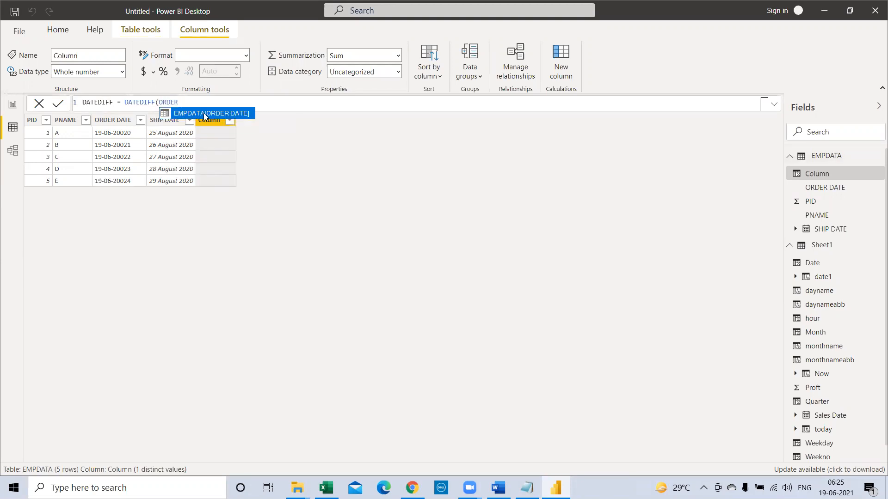
pyautogui.click(206, 115)
pyautogui.write(',')
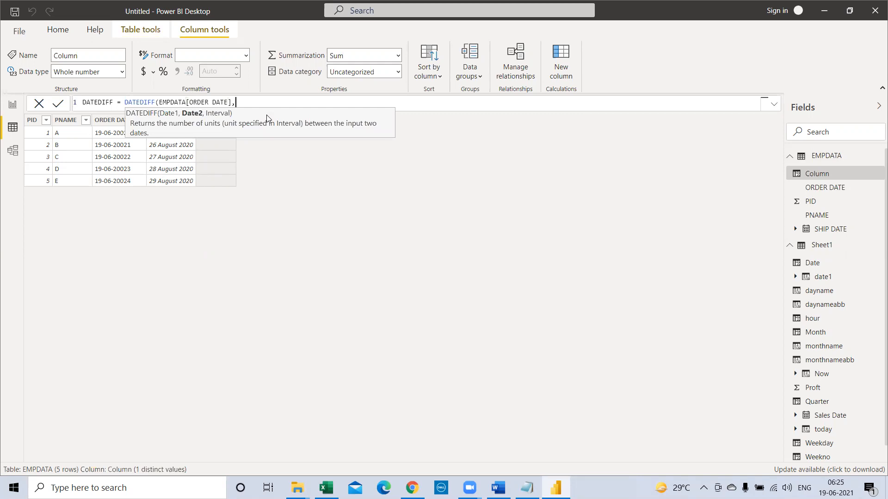
pyautogui.write('SHIP')
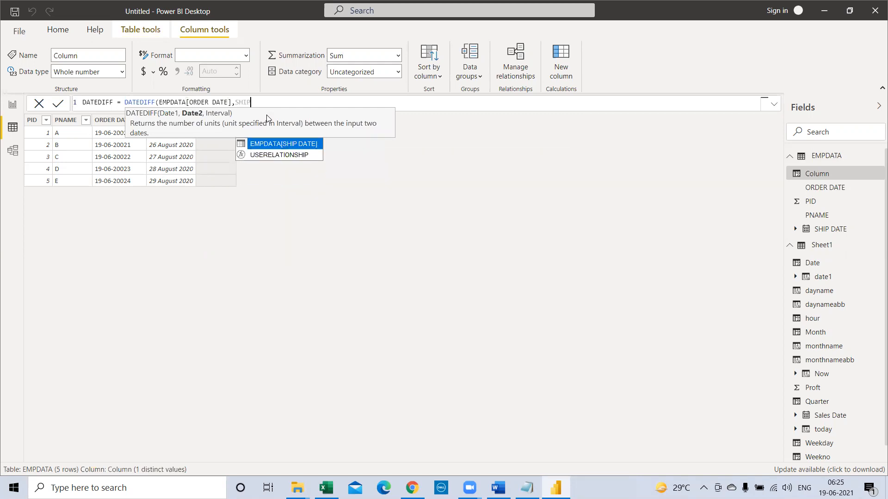
pyautogui.click(275, 149)
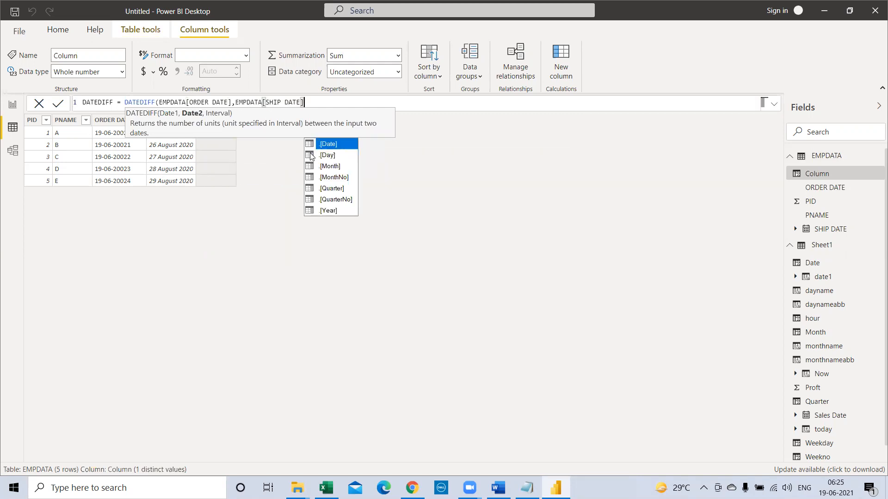
pyautogui.write(',')
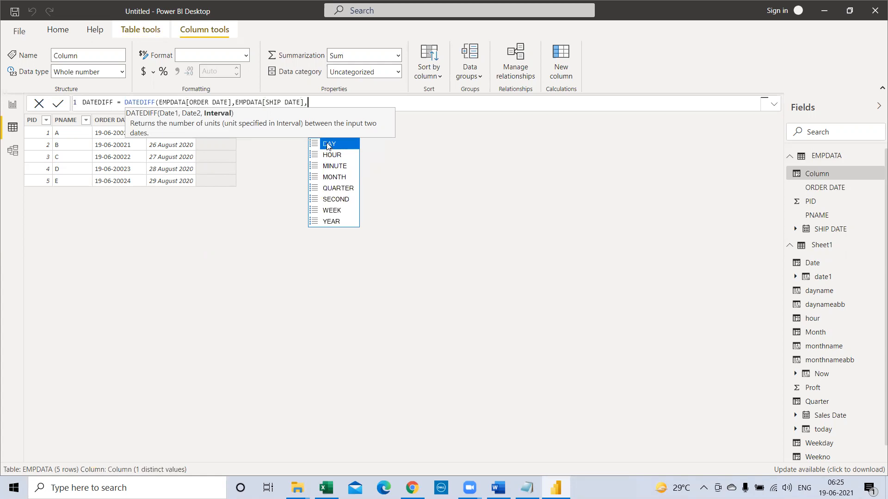
pyautogui.click(327, 146)
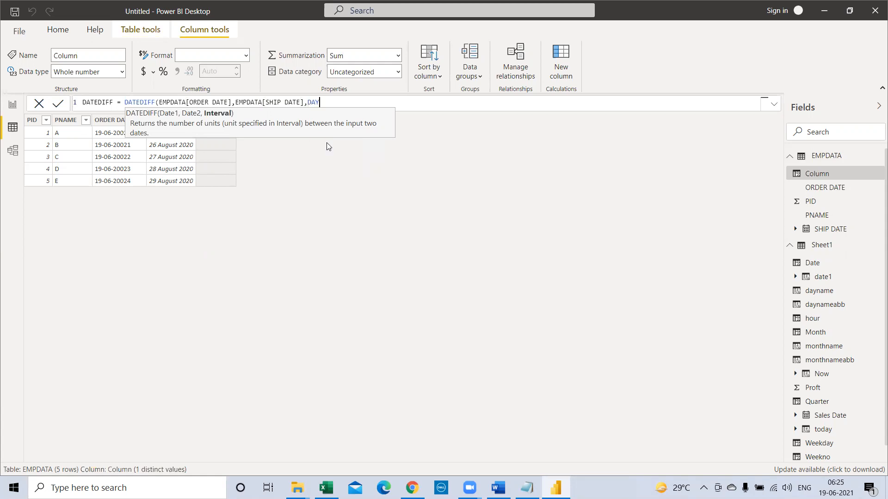
pyautogui.write(')')
pyautogui.press('Return')
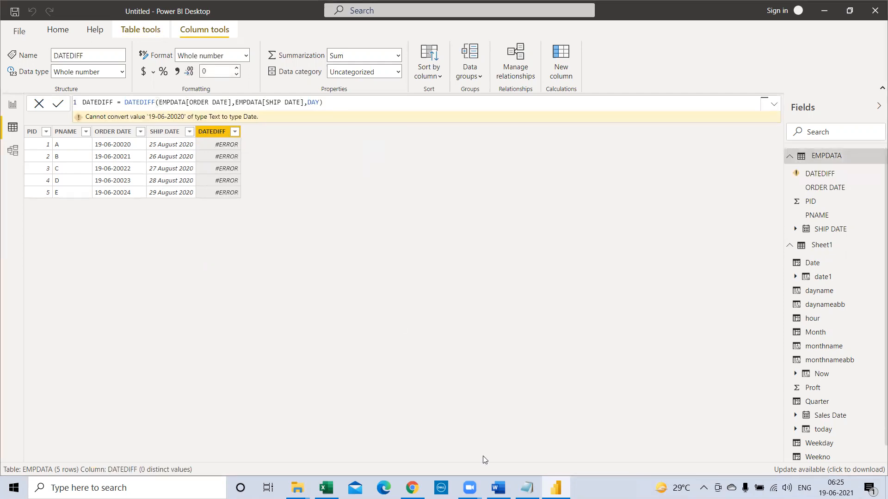
# Check the DATEDIFF entry in the Notepad DAX notes, and back in Power BI inspect the ORDER DATE column's data type
pyautogui.click(527, 487)
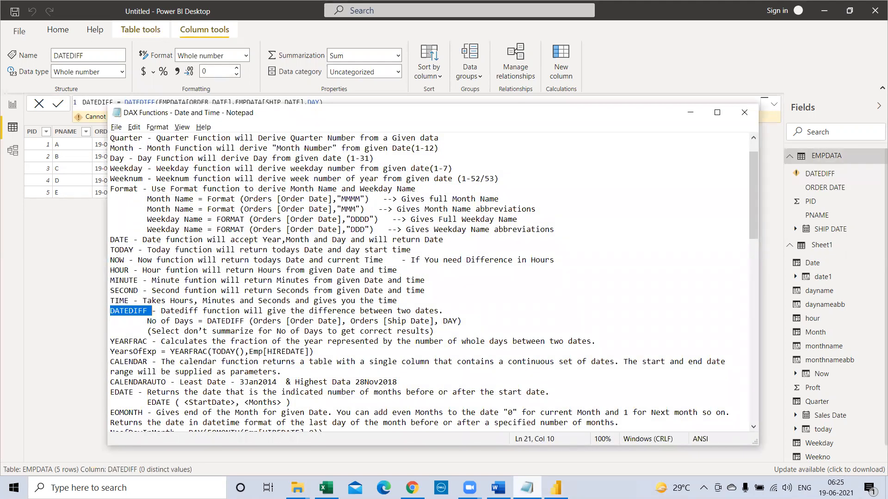
pyautogui.click(527, 487)
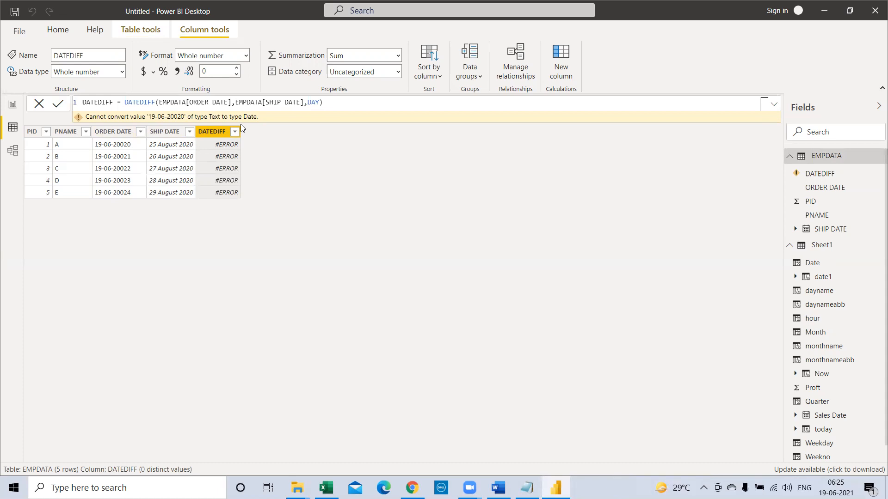
pyautogui.click(112, 133)
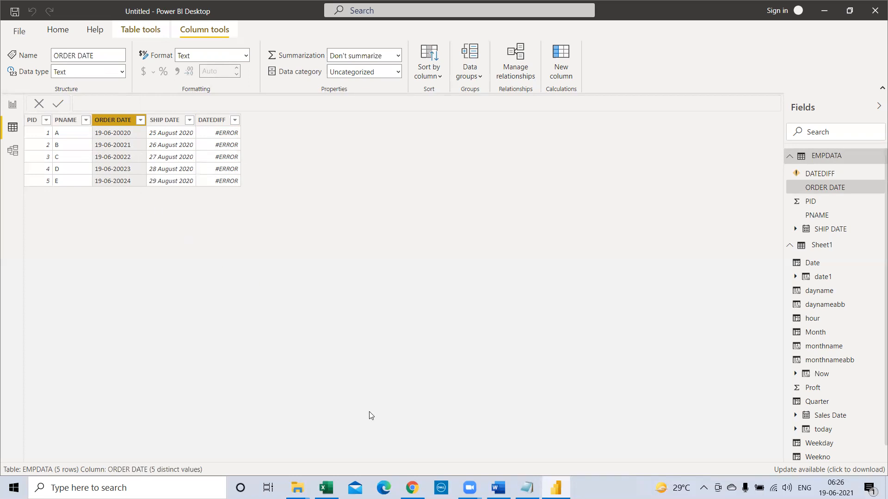
# Reopen the DateFunctions workbook in Excel from the desktop and correct the order date in C2 to 19-06-2020
pyautogui.press('super+d')
pyautogui.doubleClick(79, 205)
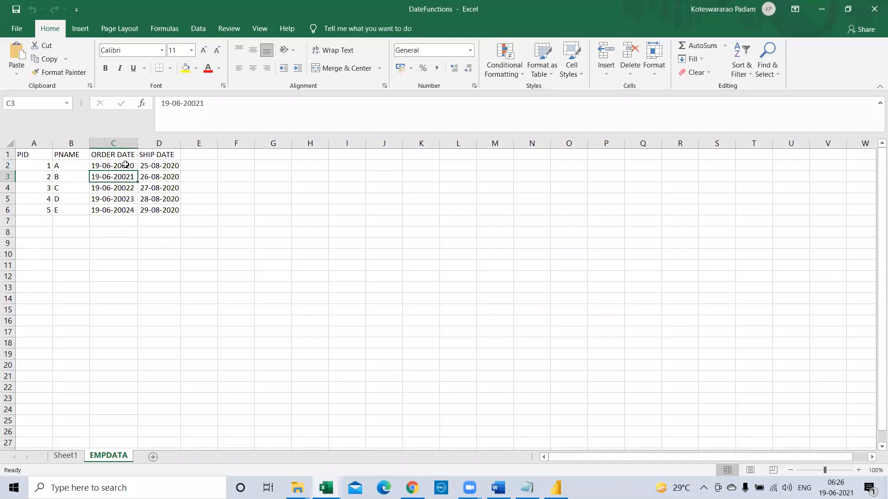
pyautogui.click(125, 165)
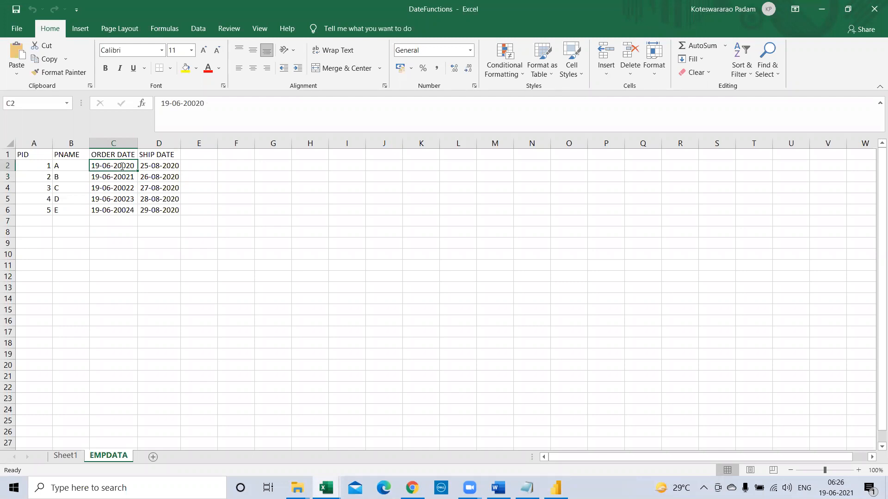
pyautogui.doubleClick(122, 166)
pyautogui.press('BackSpace')
pyautogui.click(125, 176)
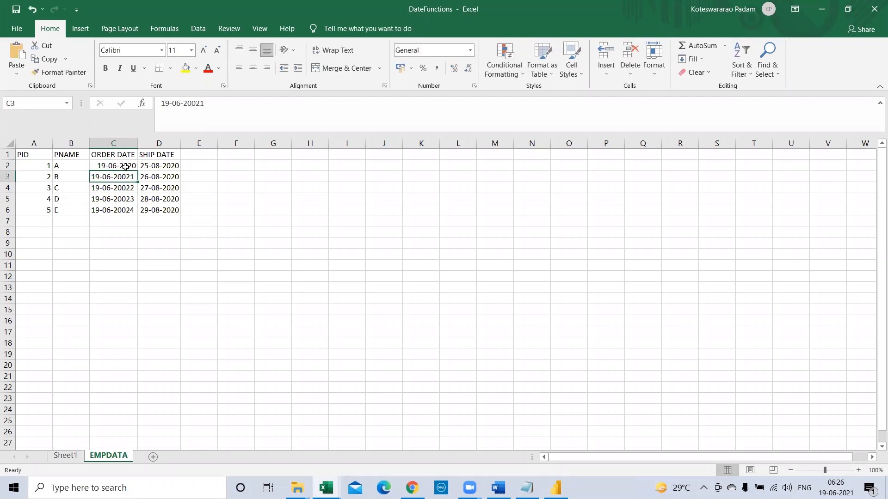
# Fill the C2 order date down through C6
pyautogui.moveTo(123, 165); pyautogui.dragTo(123, 208)
pyautogui.hotkey('ctrl', 'd')
pyautogui.click(131, 166)
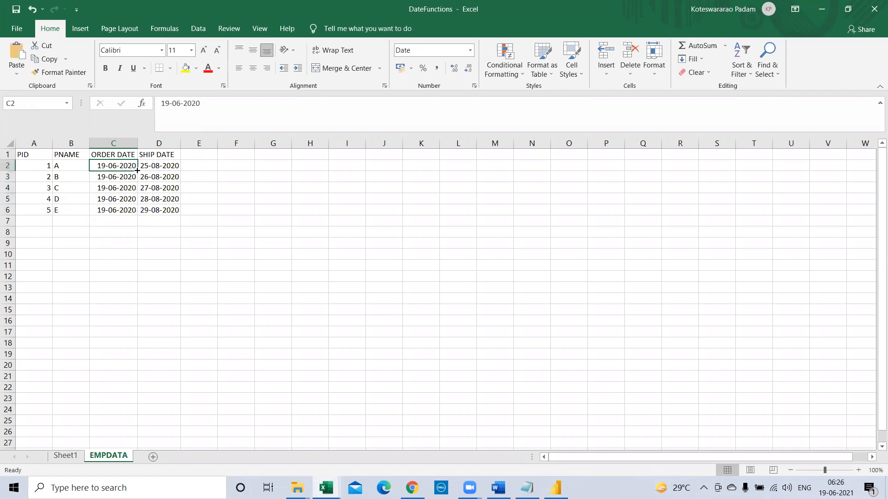
# Enter the formula =C2+1 in C3 and fill it down through C6 for consecutive order dates
pyautogui.click(116, 175)
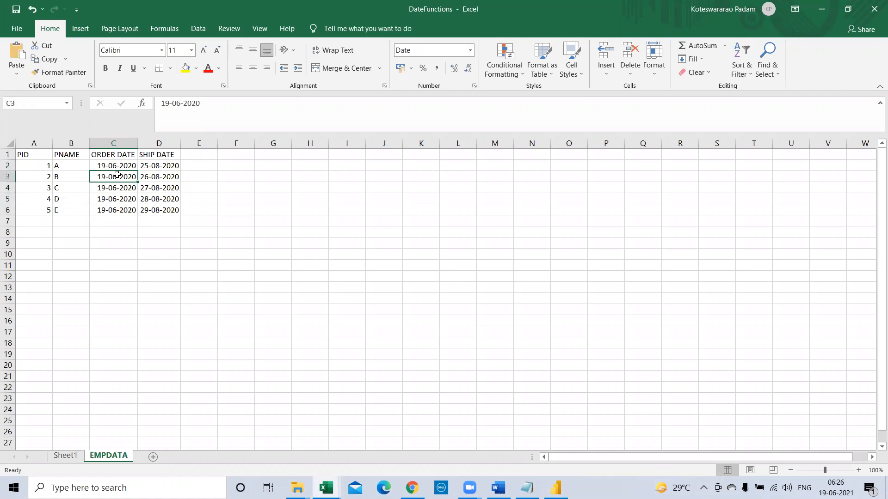
pyautogui.write('=')
pyautogui.click(101, 163)
pyautogui.write('+1')
pyautogui.press('Return')
pyautogui.moveTo(119, 176); pyautogui.dragTo(118, 209)
pyautogui.hotkey('ctrl', 'd')
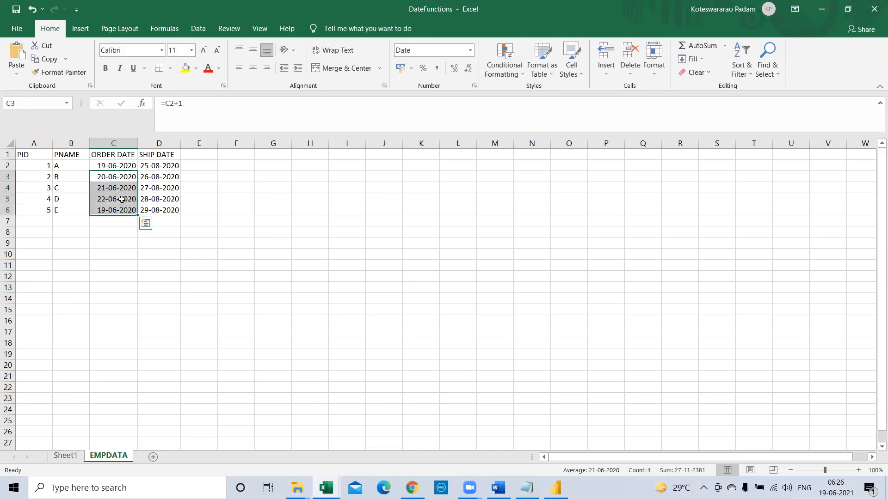
pyautogui.click(123, 198)
pyautogui.click(167, 199)
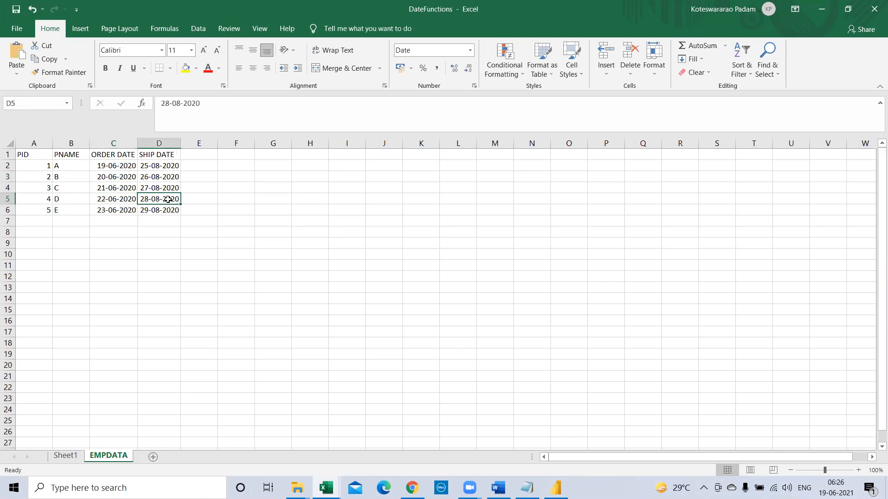
# Copy the whole EMPDATA sheet and paste it over itself as values only
pyautogui.click(11, 144)
pyautogui.hotkey('ctrl', 'c')
pyautogui.rightClick(141, 227)
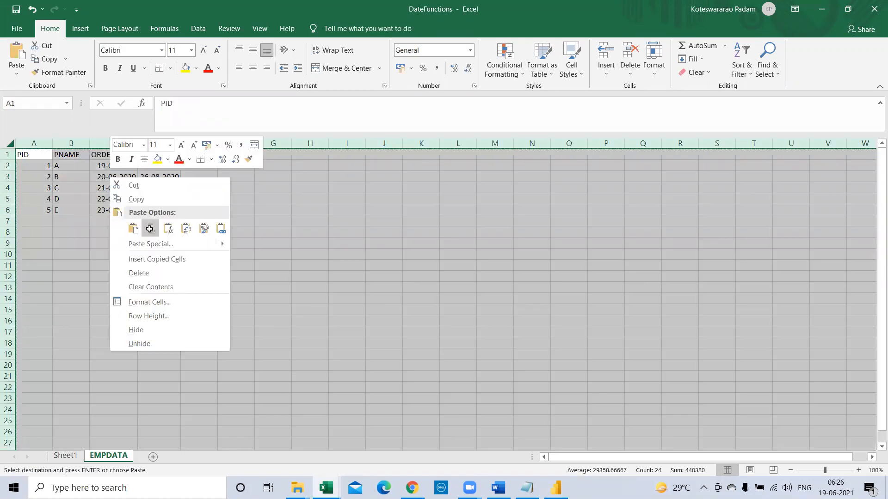
pyautogui.click(150, 229)
# Add a DATED header in E1 and enter the formula =DATEDIF(C2,D2,"D") in E2
pyautogui.click(193, 160)
pyautogui.write('DATED')
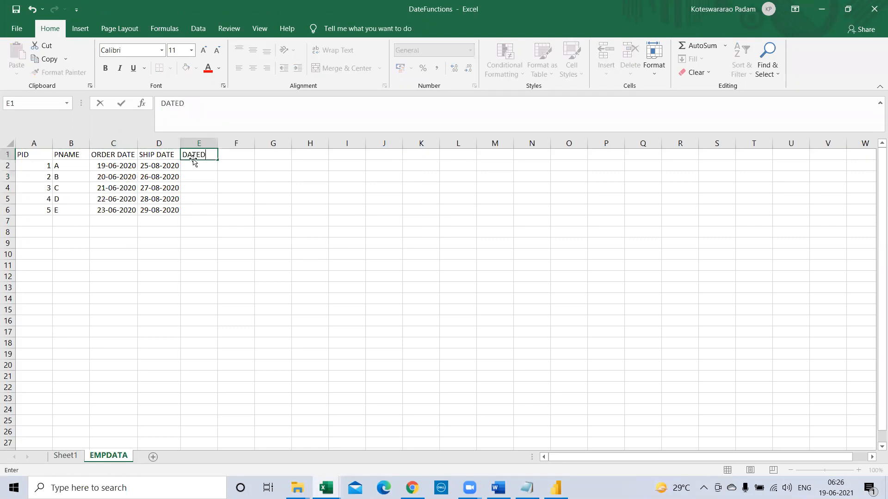
pyautogui.press('Return')
pyautogui.write('=DAT')
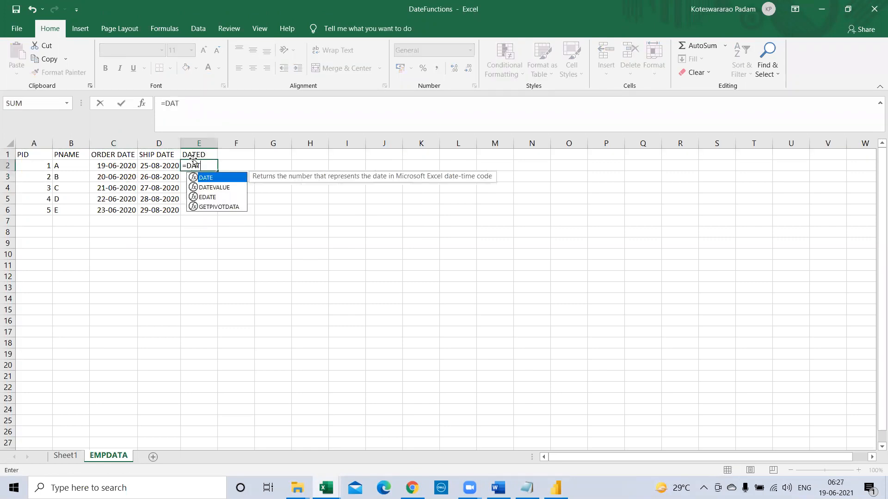
pyautogui.write('EDI')
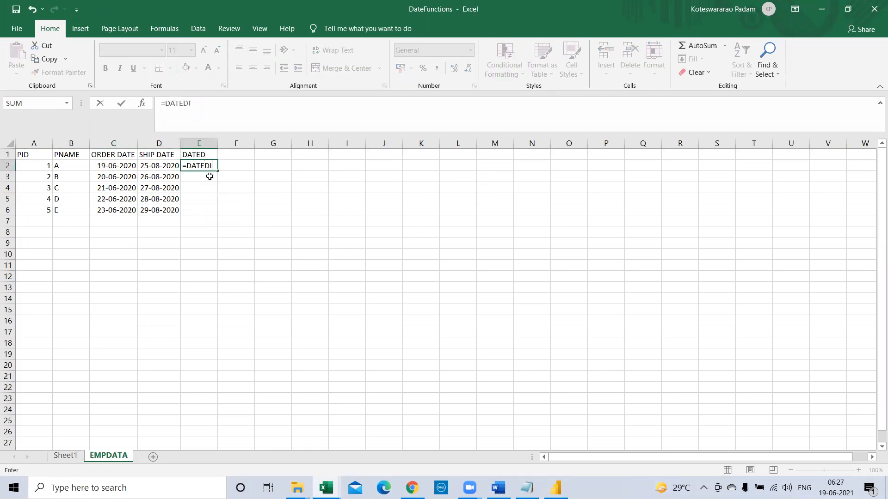
pyautogui.write('F(')
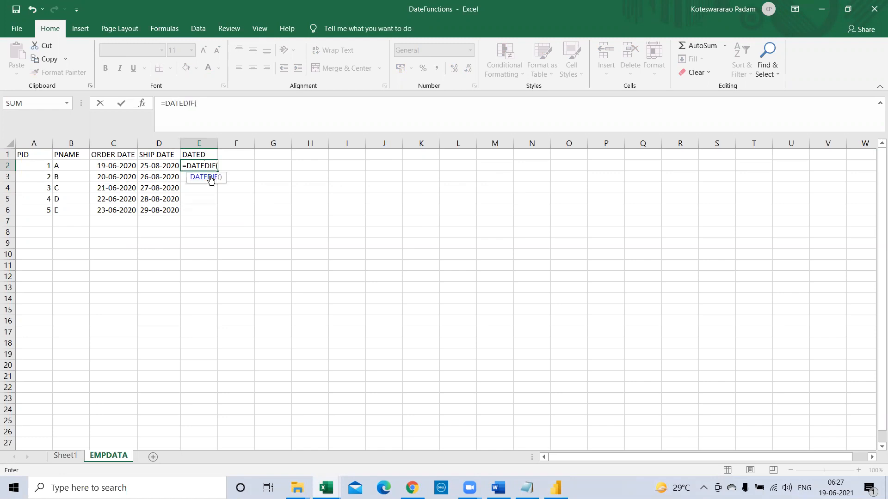
pyautogui.click(124, 165)
pyautogui.write(',')
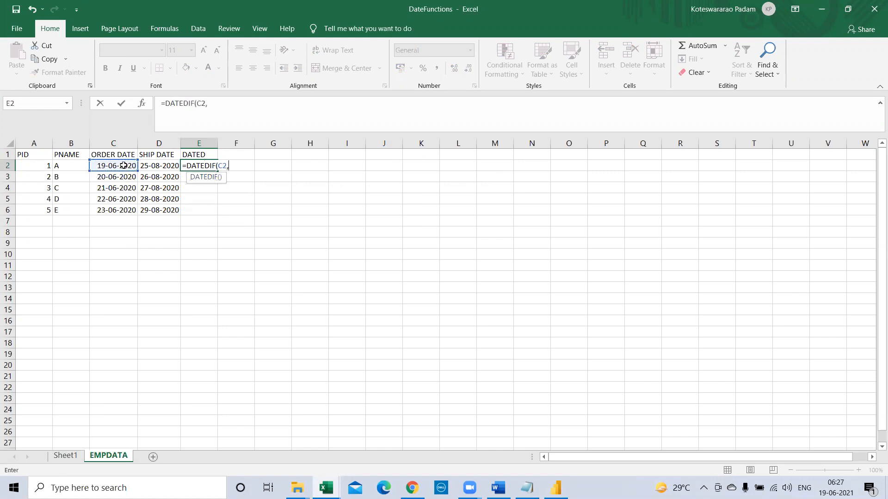
pyautogui.click(153, 165)
pyautogui.write(',"D")')
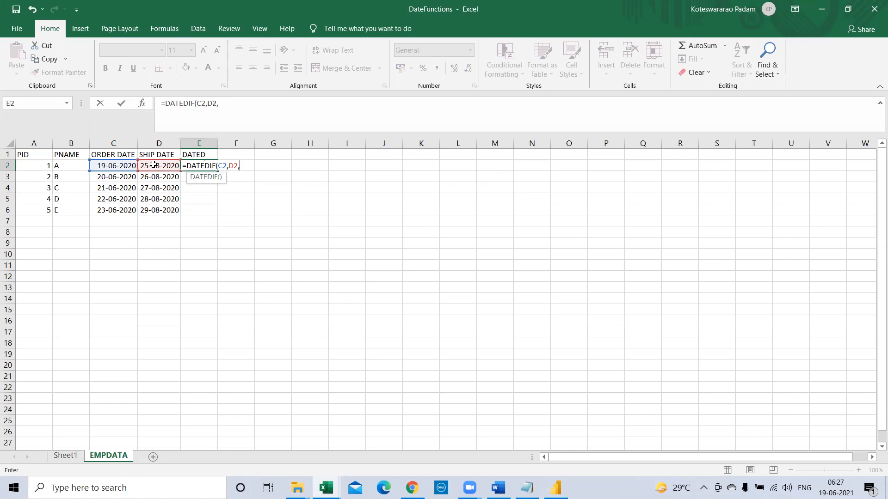
pyautogui.press('Return')
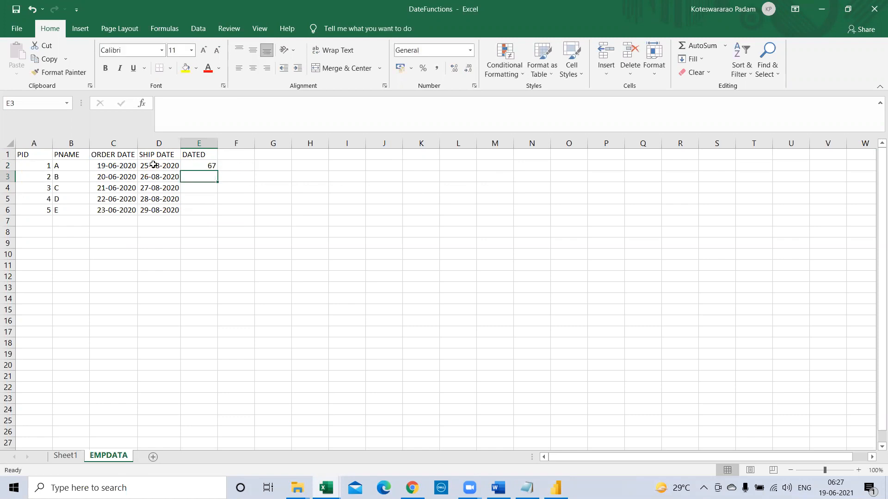
# Fill the E2 day-difference formula down through E6 and check the copied formulas in E3 and E4
pyautogui.moveTo(197, 165); pyautogui.dragTo(198, 211)
pyautogui.hotkey('ctrl', 'd')
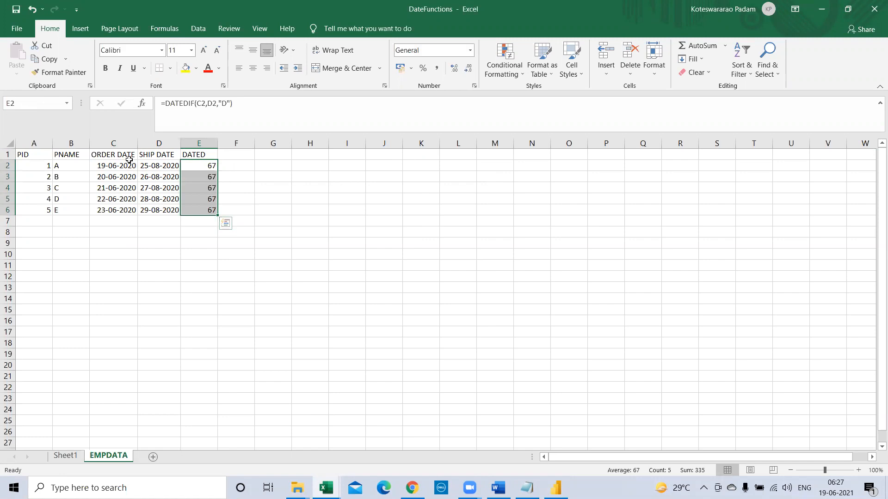
pyautogui.click(186, 178)
pyautogui.click(194, 187)
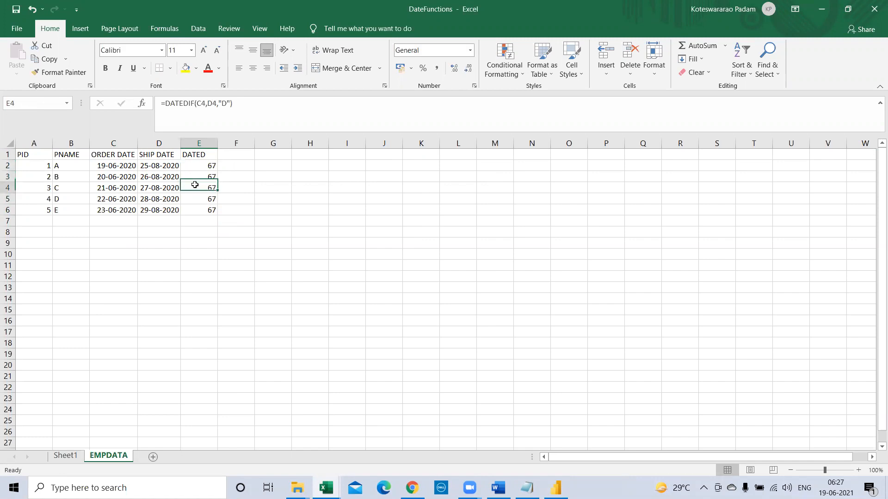
pyautogui.click(198, 179)
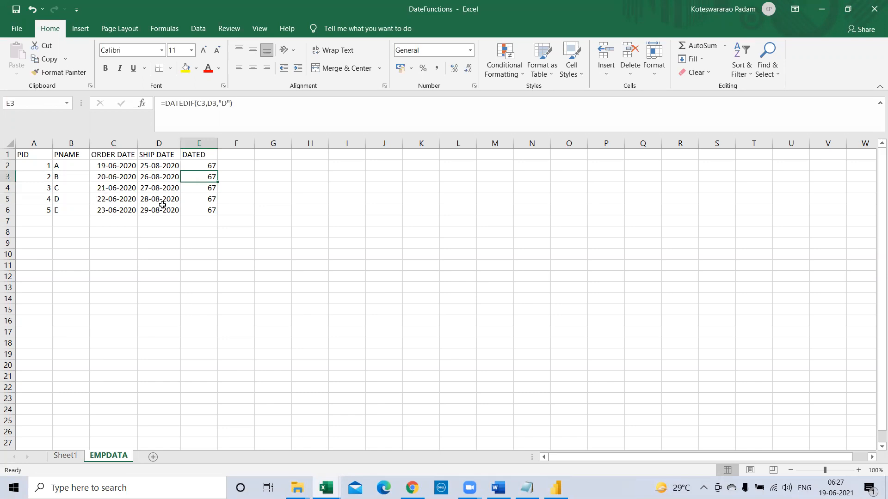
# Change the order date in C5 to 22-06-2019
pyautogui.click(104, 211)
pyautogui.click(124, 199)
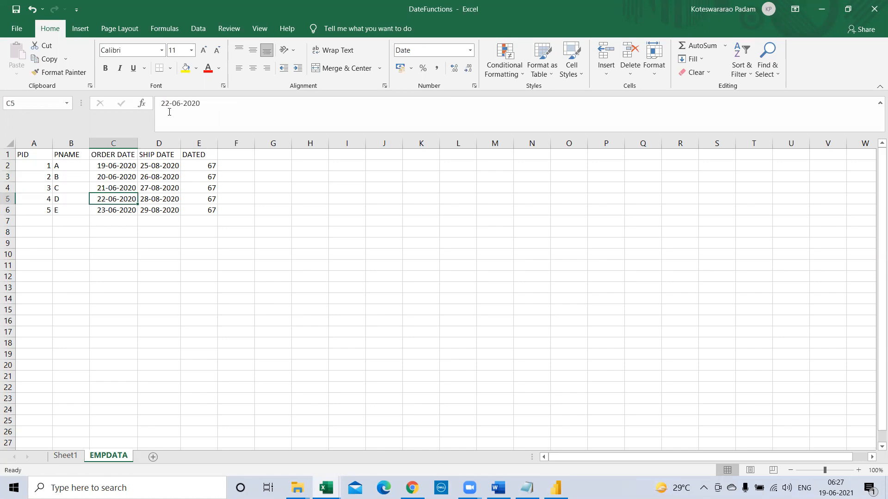
pyautogui.click(210, 103)
pyautogui.press('BackSpace')
pyautogui.press('BackSpace')
pyautogui.write('19')
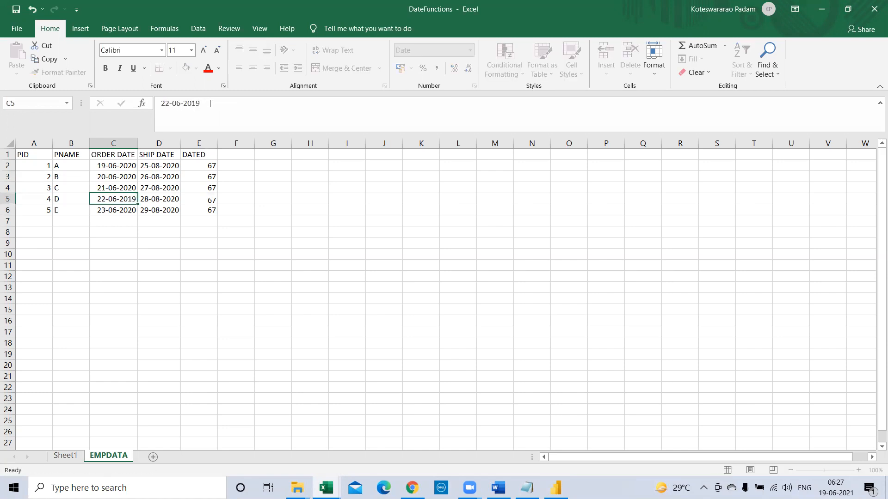
pyautogui.press('Return')
# Change the order date in C3 to 10-07-2018
pyautogui.click(118, 178)
pyautogui.write('2018')
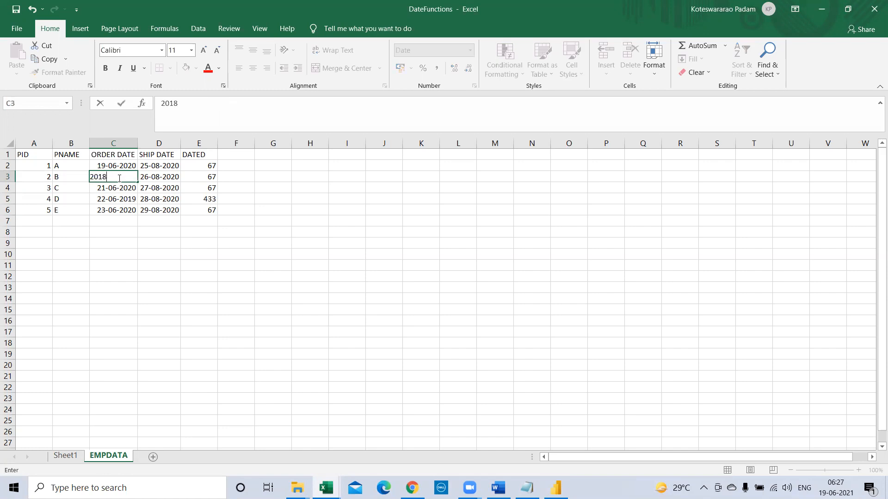
pyautogui.press('Return')
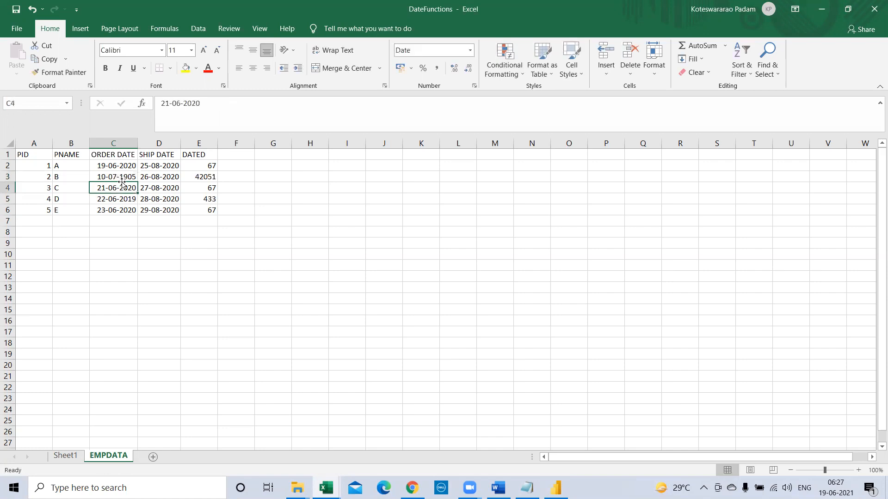
pyautogui.click(118, 178)
pyautogui.moveTo(183, 102); pyautogui.dragTo(201, 102)
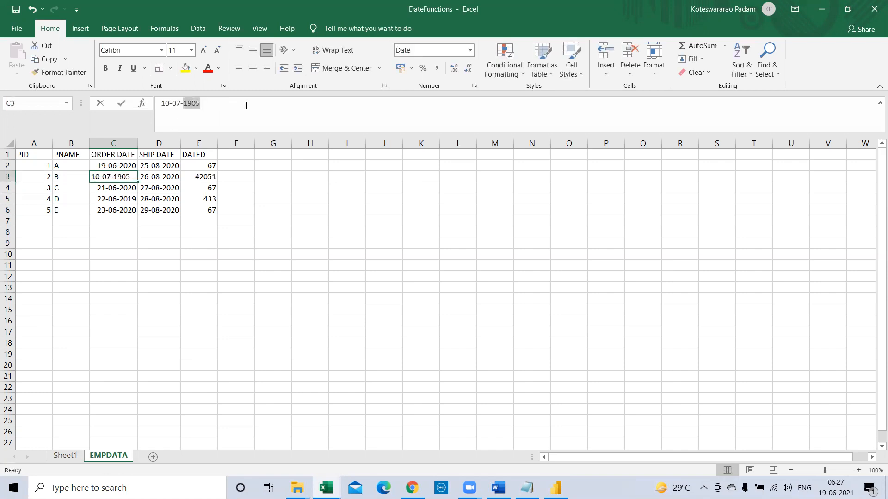
pyautogui.write('201')
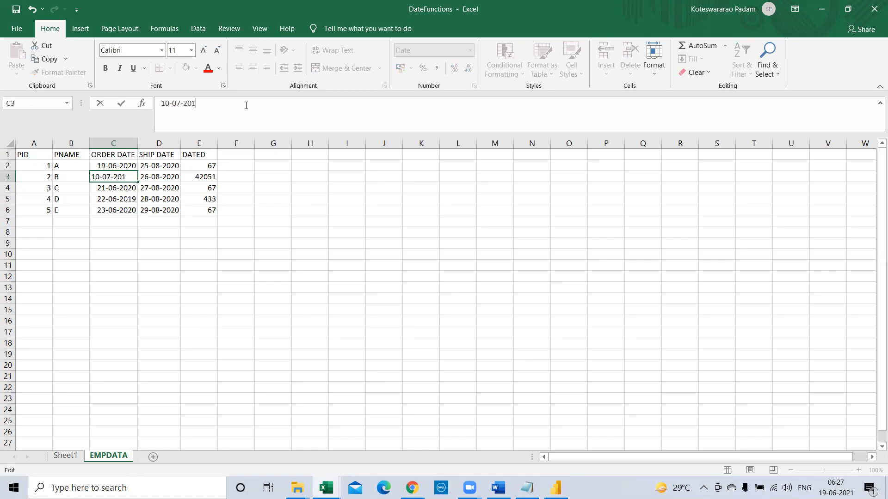
pyautogui.write("8'")
pyautogui.press('Return')
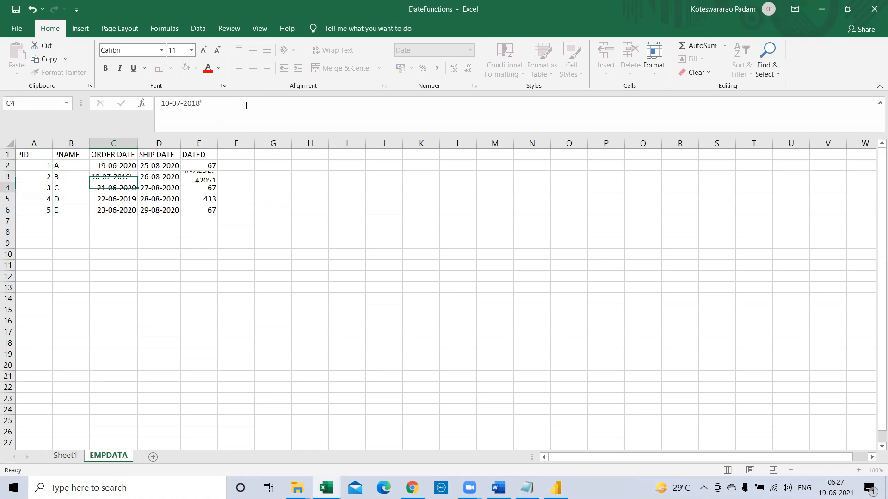
pyautogui.click(131, 178)
pyautogui.click(229, 107)
pyautogui.press('BackSpace')
pyautogui.press('Return')
# Change the order date in C6 to 23-07-2020
pyautogui.click(131, 209)
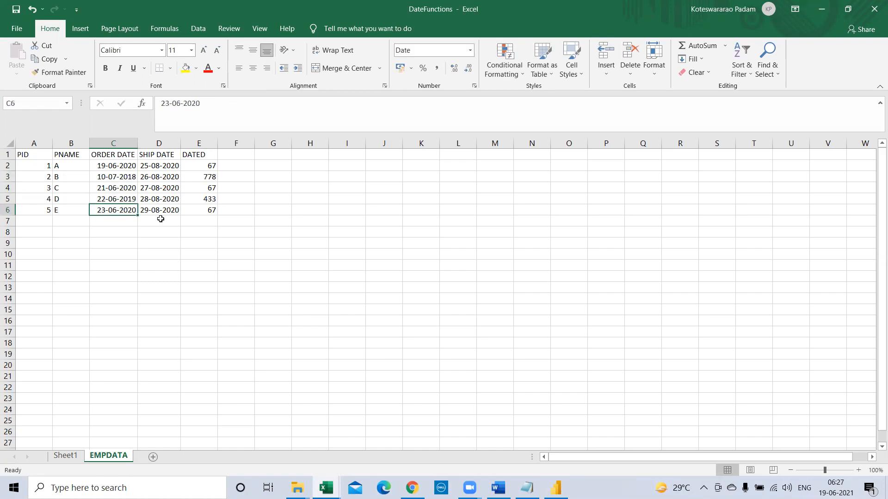
pyautogui.click(180, 103)
pyautogui.press('BackSpace')
pyautogui.write('7')
pyautogui.press('Return')
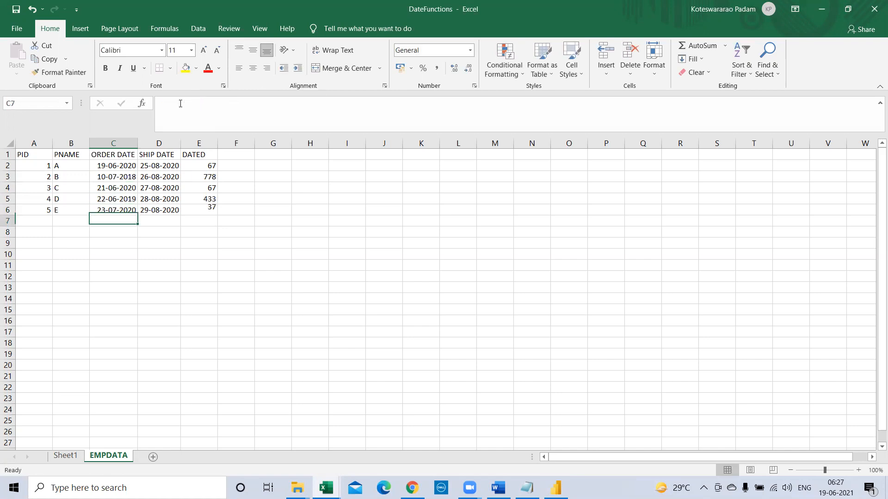
# Change the order date in C4 to 01-06-2020 and check the day-difference formula in E3
pyautogui.click(119, 190)
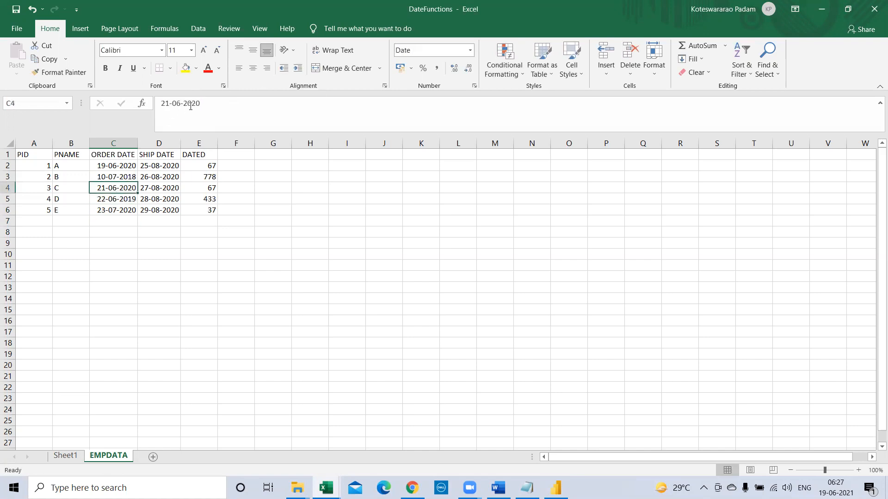
pyautogui.click(165, 103)
pyautogui.press('BackSpace')
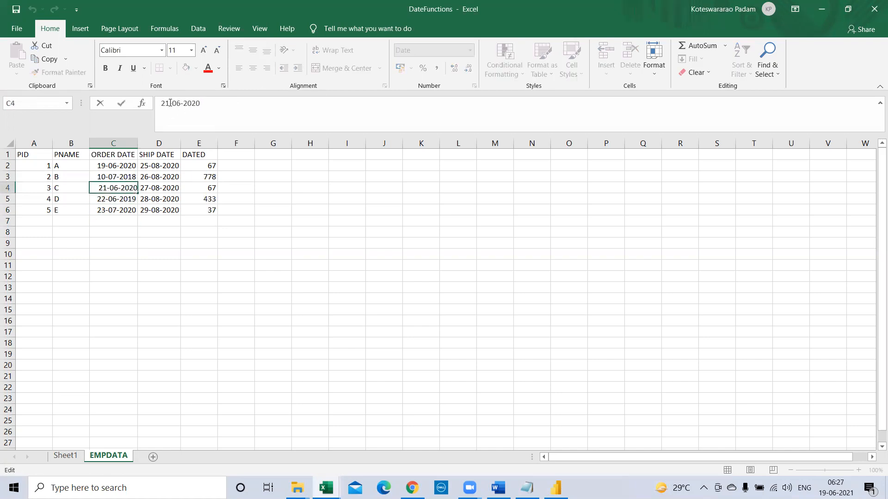
pyautogui.press('Return')
pyautogui.click(212, 176)
pyautogui.click(215, 229)
pyautogui.click(156, 200)
pyautogui.click(200, 178)
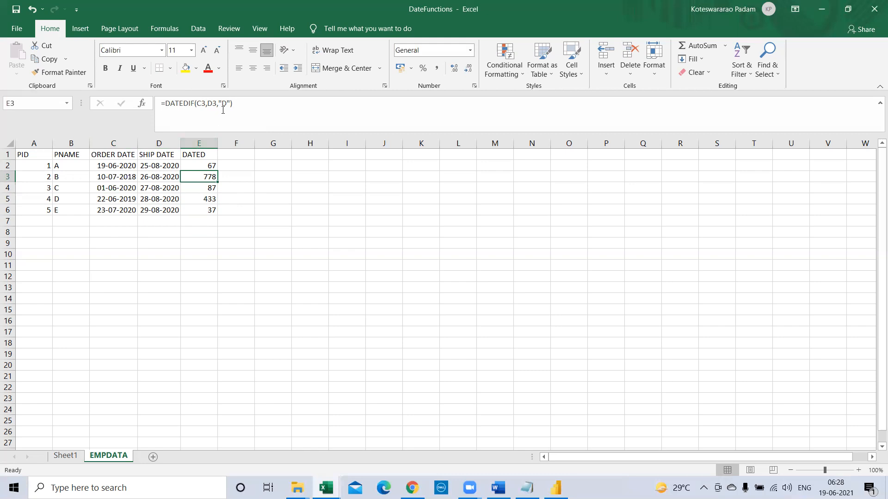
# Enter the header DATEDFIFFM in F1 and fit column F's width to it
pyautogui.click(233, 156)
pyautogui.write('DATED')
pyautogui.write('FIFFM')
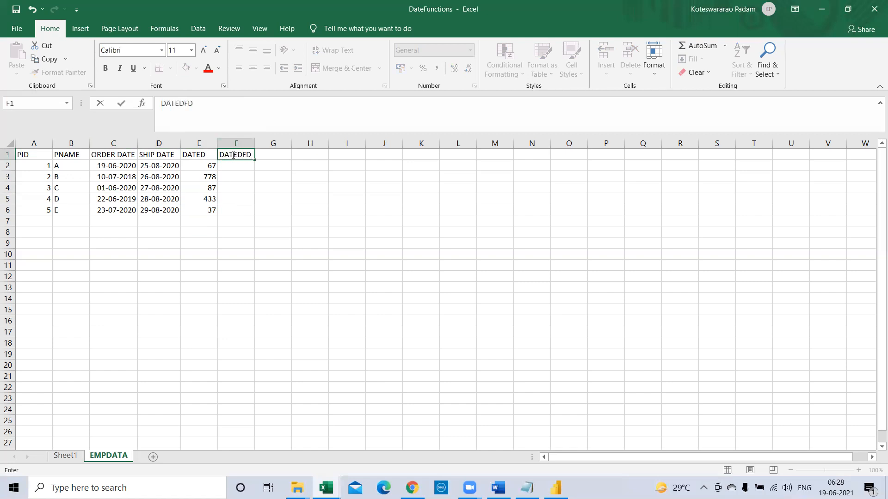
pyautogui.press('Return')
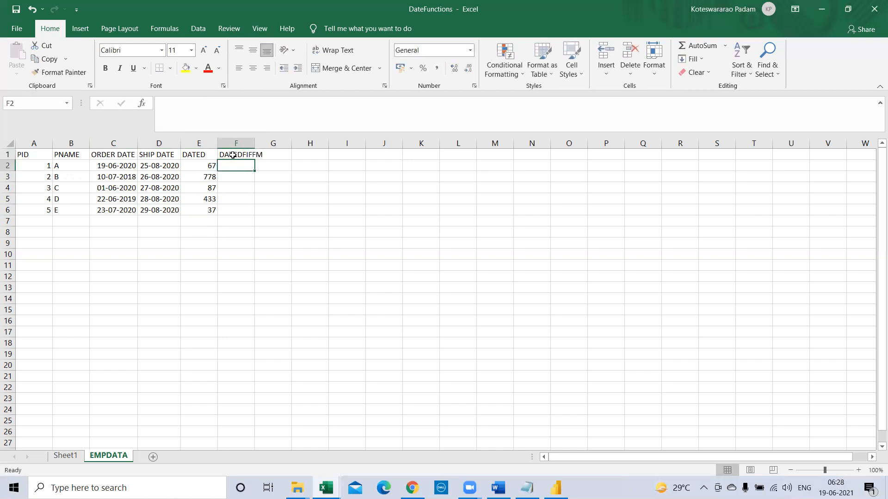
pyautogui.doubleClick(254, 144)
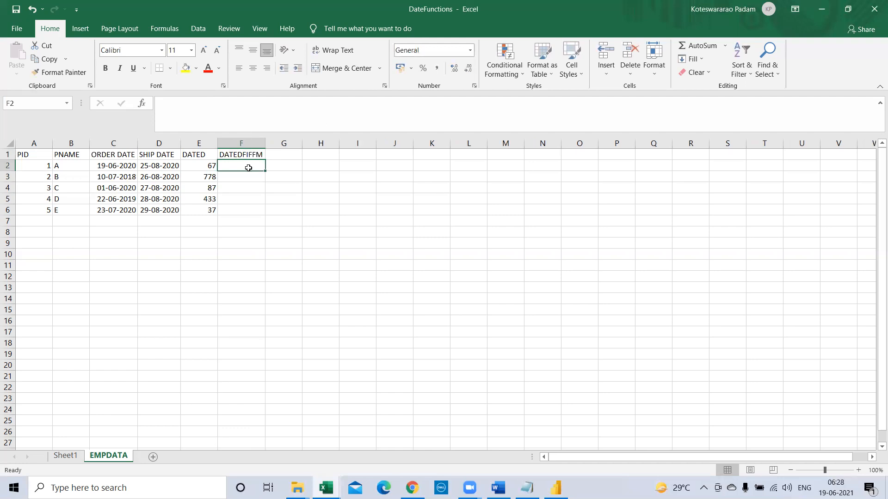
# Enter the formula =DATEDIF(C2,D2,"M") in F2 and fill it down through F6
pyautogui.write('=DATED')
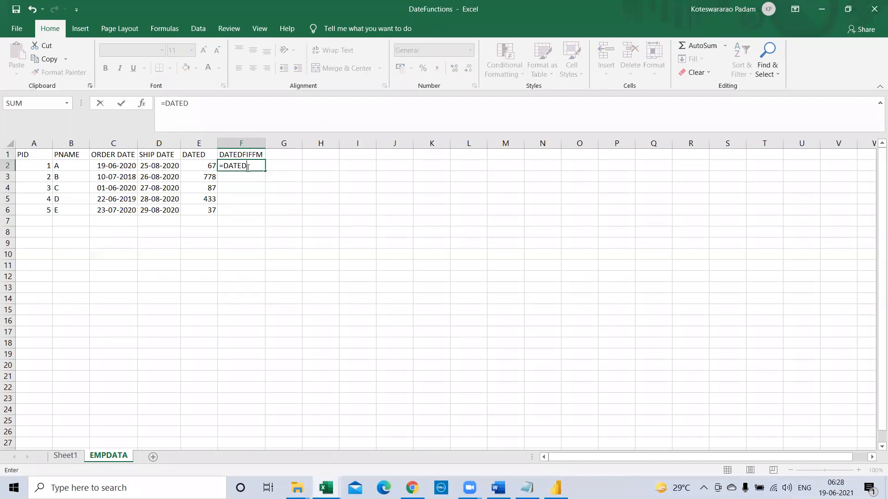
pyautogui.write('IF(')
pyautogui.click(126, 165)
pyautogui.write(',')
pyautogui.click(172, 165)
pyautogui.write(',"M")')
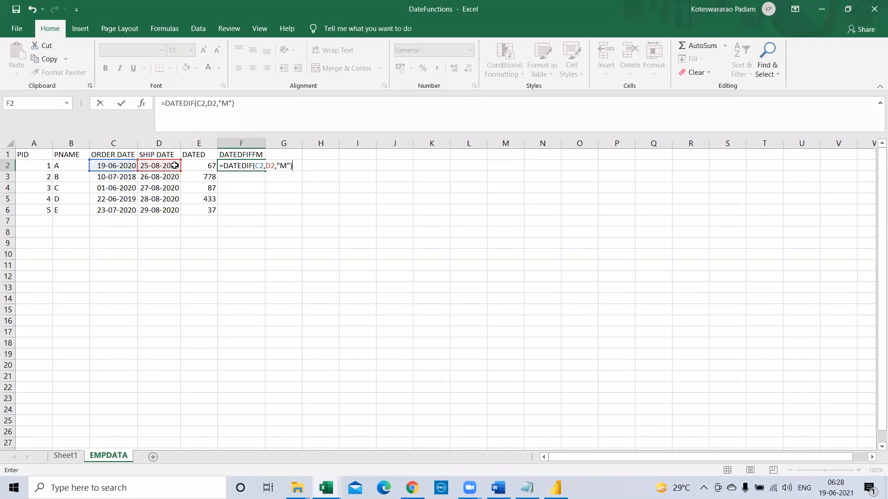
pyautogui.press('Return')
pyautogui.moveTo(232, 163); pyautogui.dragTo(242, 211)
pyautogui.hotkey('ctrl', 'd')
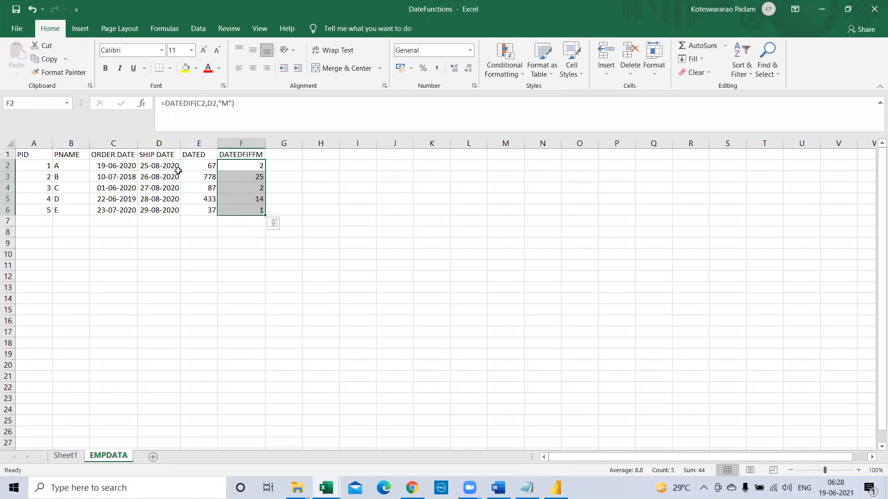
# Compare the order and ship dates in row 3 with the month differences in column F
pyautogui.moveTo(123, 178); pyautogui.dragTo(162, 176)
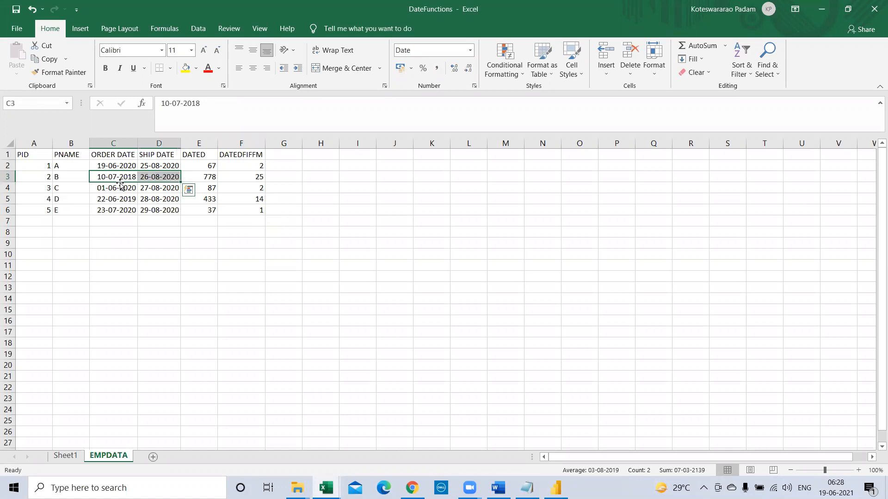
pyautogui.click(160, 176)
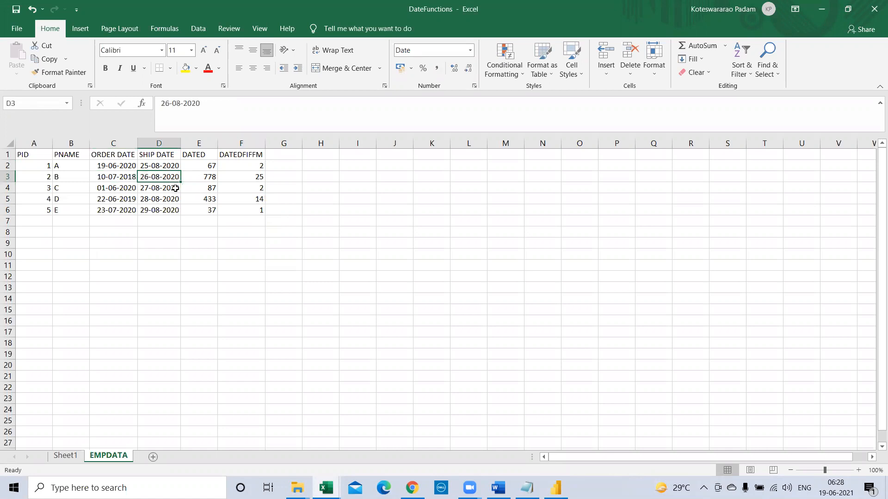
pyautogui.click(232, 176)
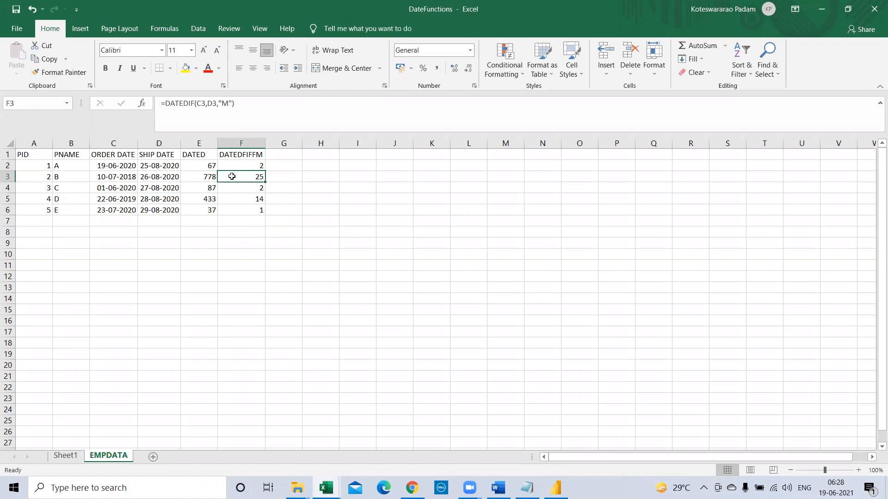
pyautogui.moveTo(121, 178); pyautogui.dragTo(164, 178)
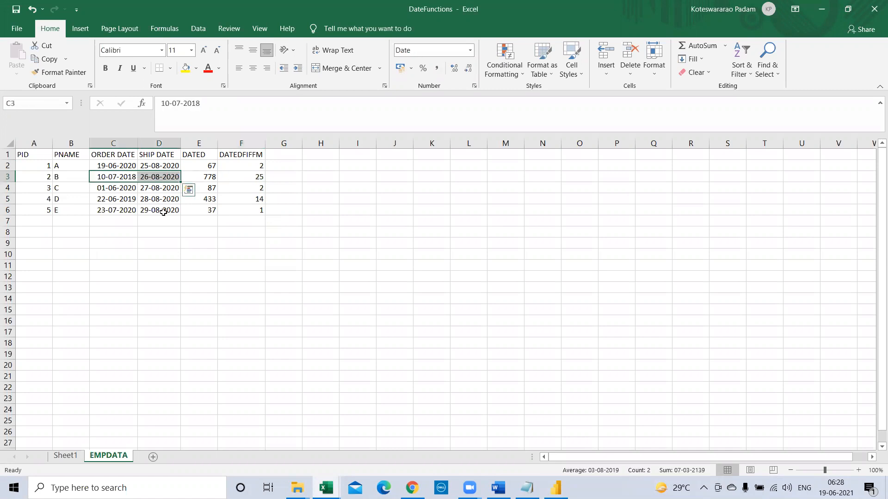
pyautogui.moveTo(238, 157); pyautogui.dragTo(244, 210)
pyautogui.click(250, 184)
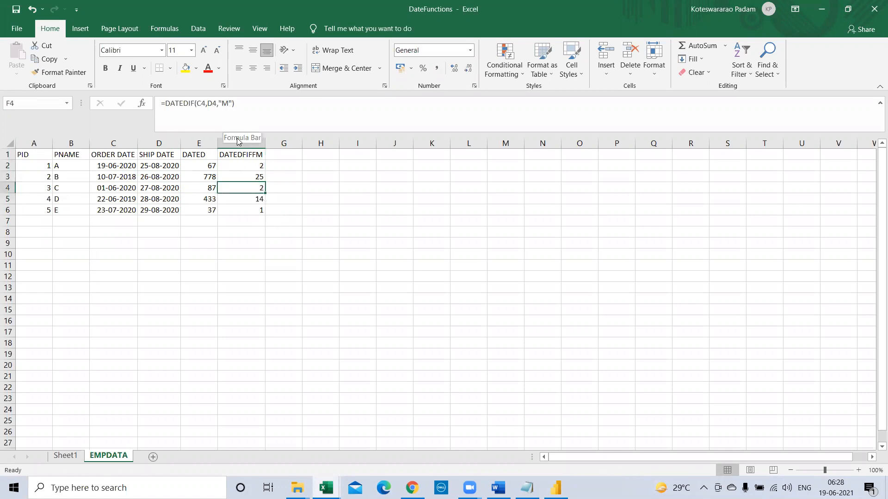
# Change the DATEDIF unit in F2 to "Y" and fill the formula down through F6
pyautogui.click(247, 169)
pyautogui.click(244, 110)
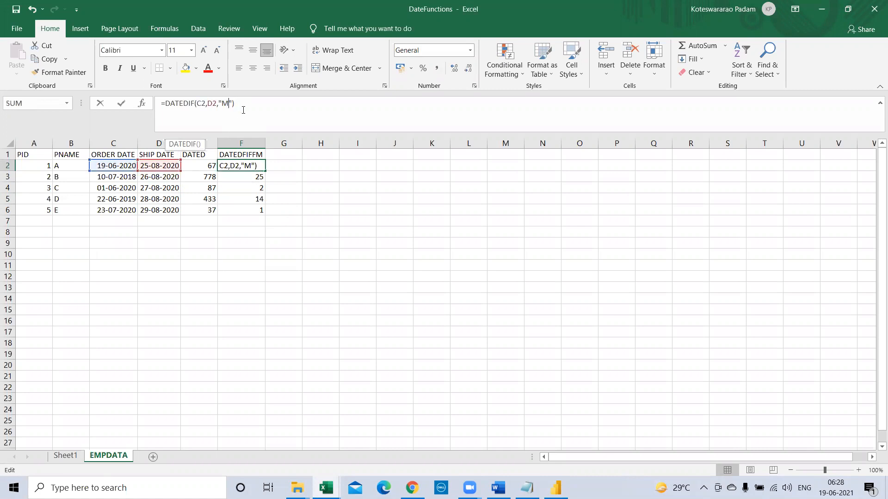
pyautogui.press('Left')
pyautogui.press('Left')
pyautogui.press('BackSpace')
pyautogui.write('Y')
pyautogui.press('Return')
pyautogui.click(236, 166)
pyautogui.keyDown('shift'); pyautogui.click(246, 208); pyautogui.keyUp('shift')
pyautogui.hotkey('ctrl', 'd')
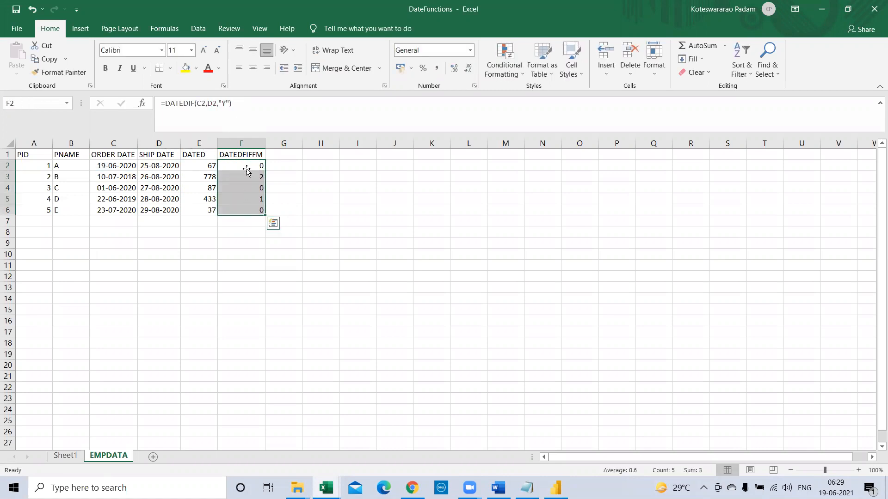
# Compare the order and ship dates in rows 2, 3 and 5 with the year differences in column F
pyautogui.click(245, 167)
pyautogui.moveTo(130, 166)
pyautogui.mouseDown()
pyautogui.moveTo(157, 166)
pyautogui.moveTo(124, 179)
pyautogui.moveTo(136, 181)
pyautogui.mouseUp()
pyautogui.click(163, 178)
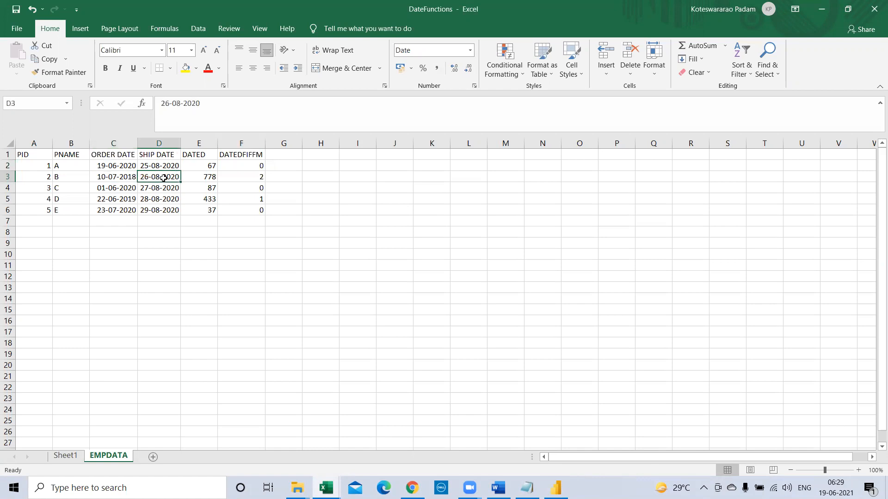
pyautogui.click(126, 206)
pyautogui.press('Up')
pyautogui.press('Right')
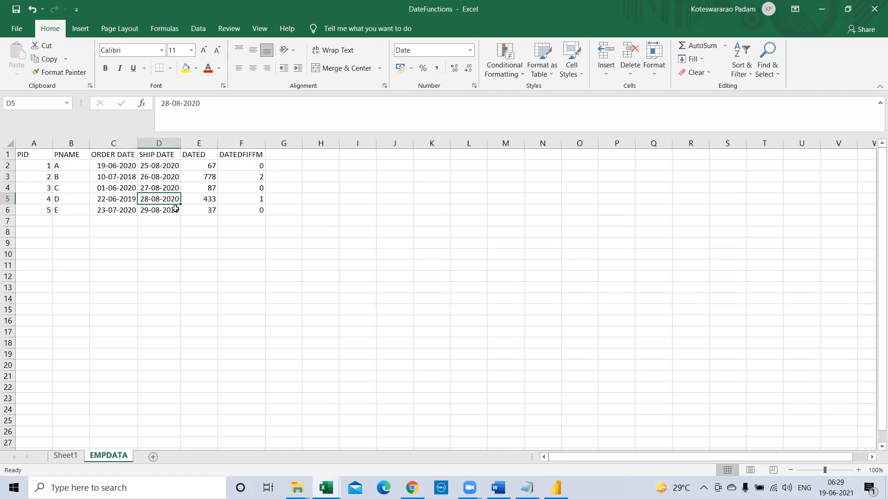
pyautogui.moveTo(127, 204); pyautogui.dragTo(157, 200)
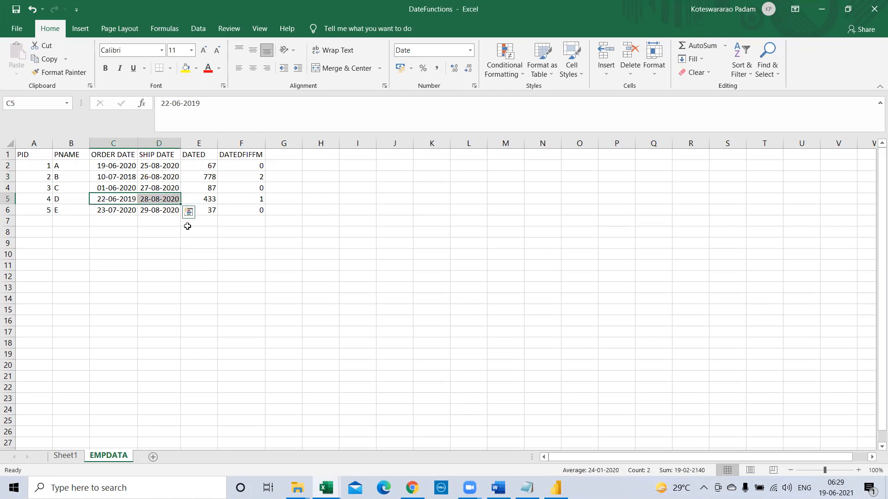
pyautogui.click(225, 211)
pyautogui.moveTo(242, 170); pyautogui.dragTo(249, 210)
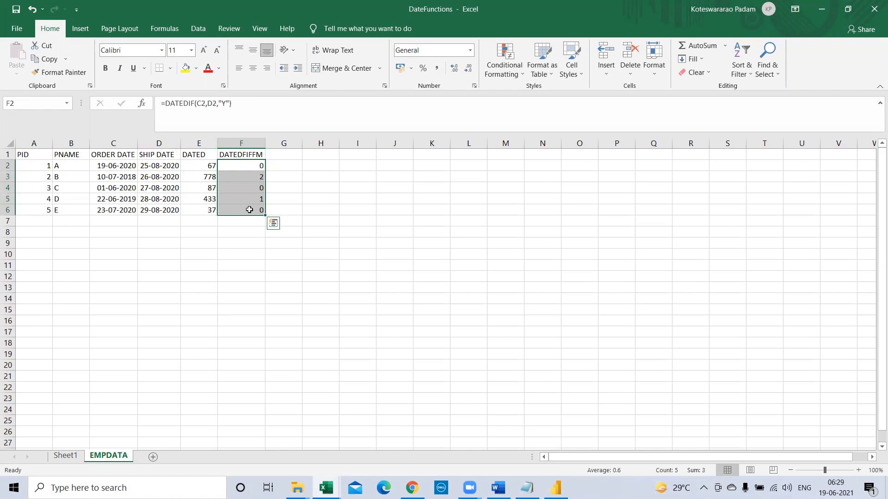
pyautogui.click(242, 166)
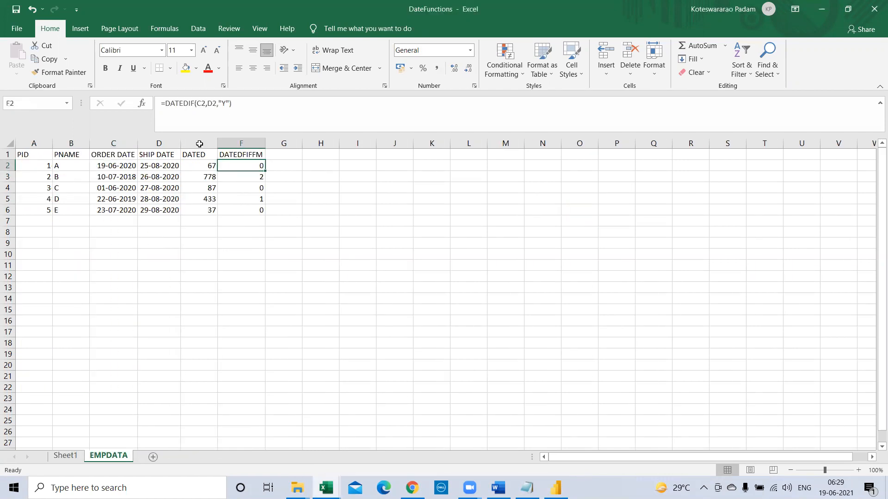
# Delete the DATED and DATEDFIFFM columns, E and F, from the EMPDATA sheet
pyautogui.moveTo(199, 143); pyautogui.dragTo(241, 144)
pyautogui.hotkey('ctrl', '-')
pyautogui.moveTo(158, 210); pyautogui.dragTo(154, 204)
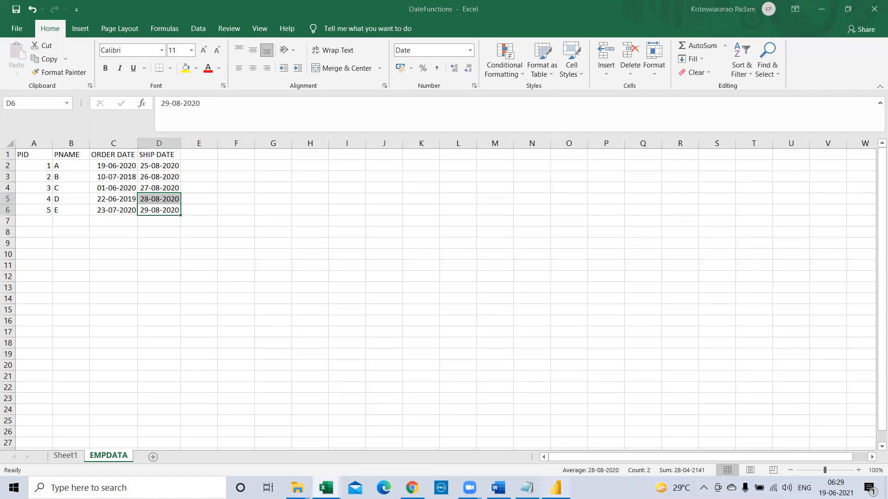
# Switch to Power BI Desktop and refresh the report data to load the changed order dates
pyautogui.click(556, 488)
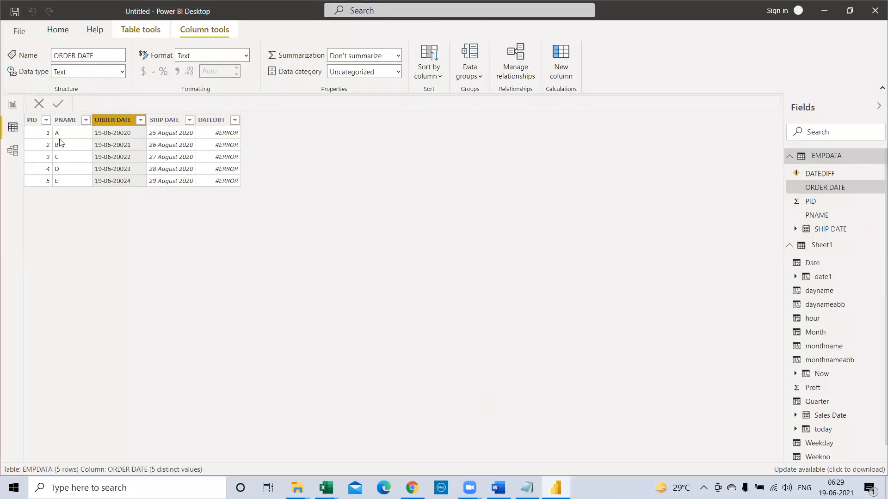
pyautogui.click(57, 30)
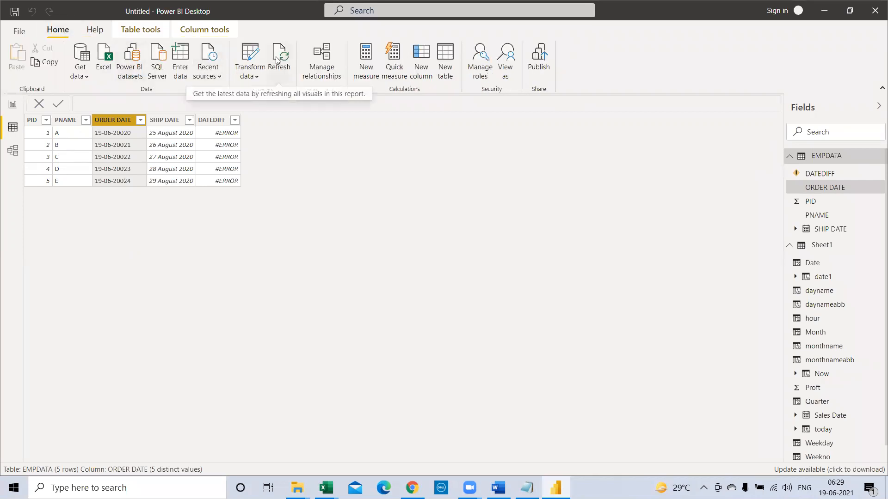
pyautogui.click(277, 59)
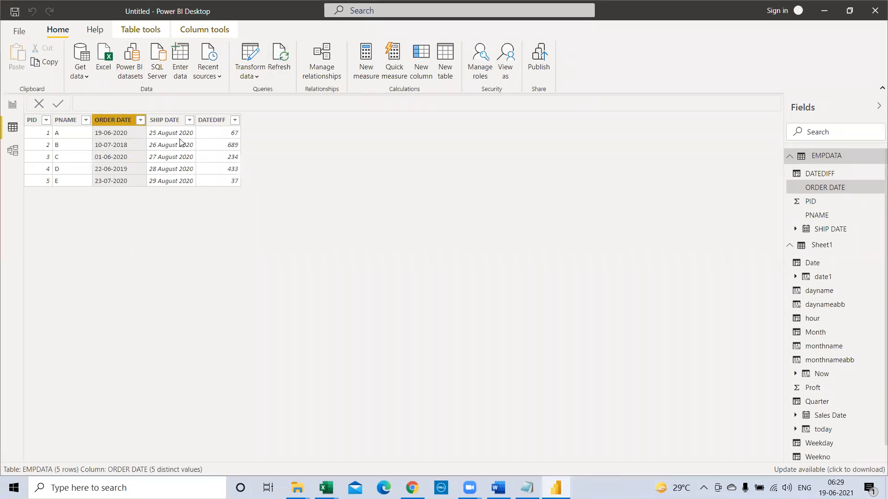
# Delete the existing DATEDIFF column from the EMPDATA table and confirm the deletion
pyautogui.rightClick(206, 123)
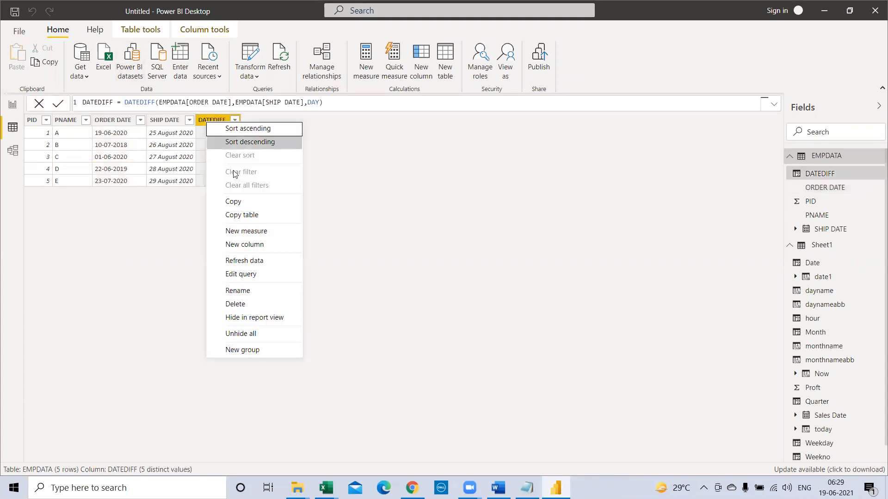
pyautogui.click(239, 303)
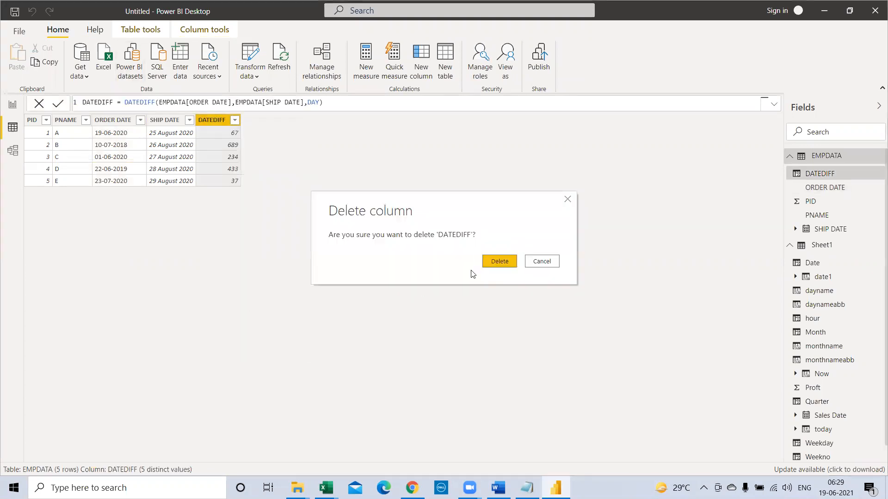
pyautogui.click(498, 261)
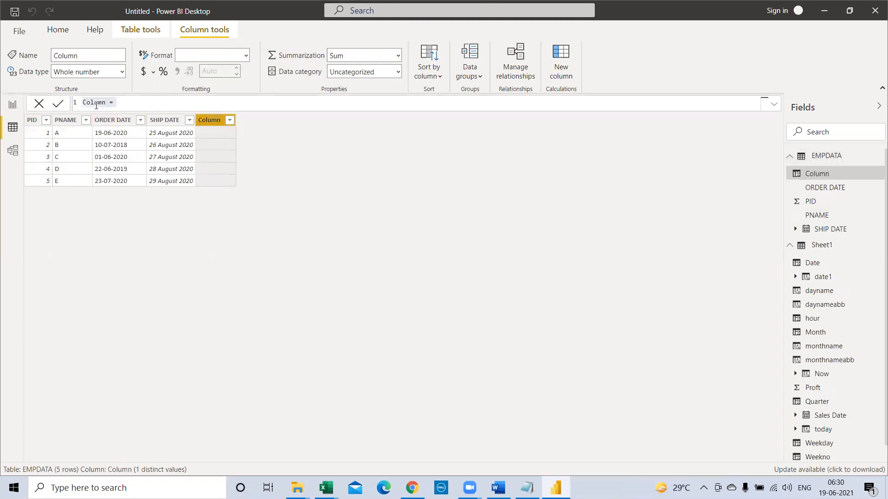
# Name the new calculated column in the EMPDATA table DATEDIFF
pyautogui.click(230, 120)
pyautogui.click(229, 120)
pyautogui.click(92, 100)
pyautogui.hotkey('ctrl', 'a')
pyautogui.write('DATEDIFF')
pyautogui.press('Home')
pyautogui.click(156, 105)
# Enter the column formula DATEDIFF(EMPDATA[ORDER DATE], EMPDATA[SHIP DATE],DAY) and commit it
pyautogui.write('DATE')
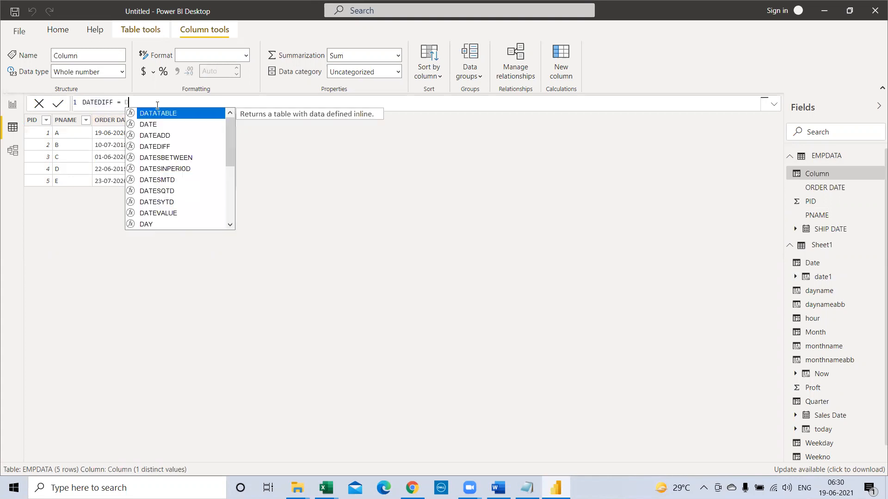
pyautogui.write('D')
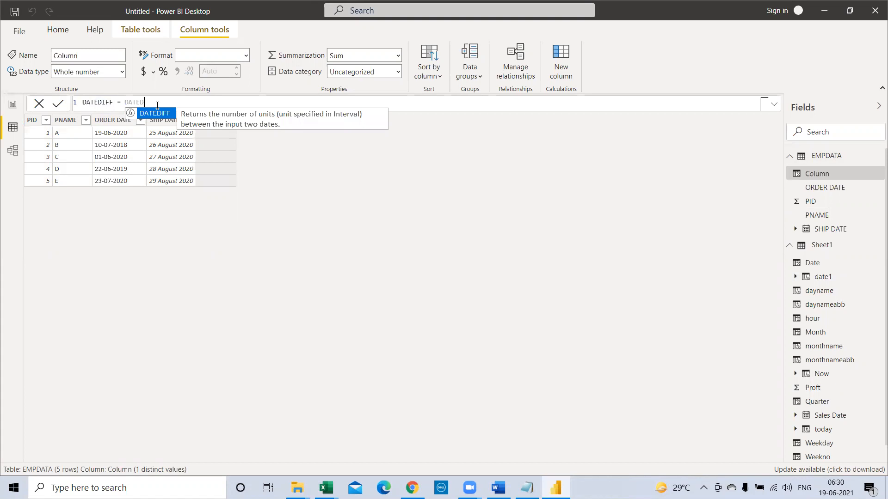
pyautogui.press('BackSpace')
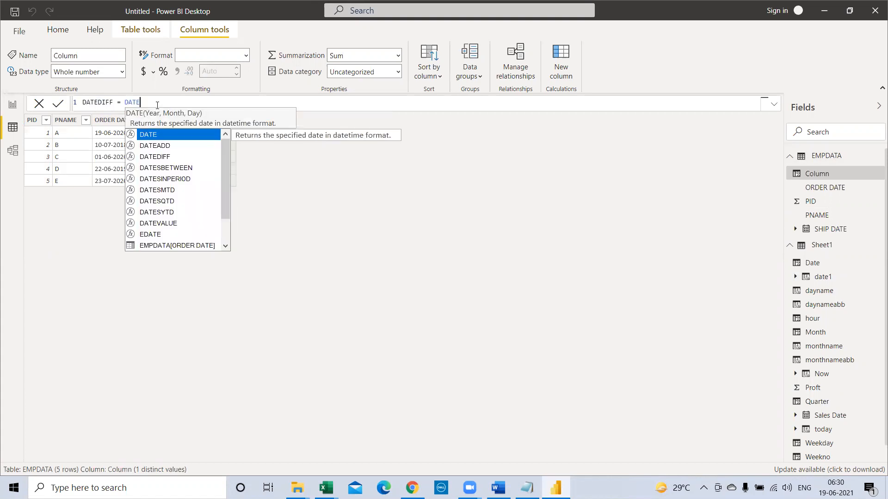
pyautogui.write('DIF')
pyautogui.press('Tab')
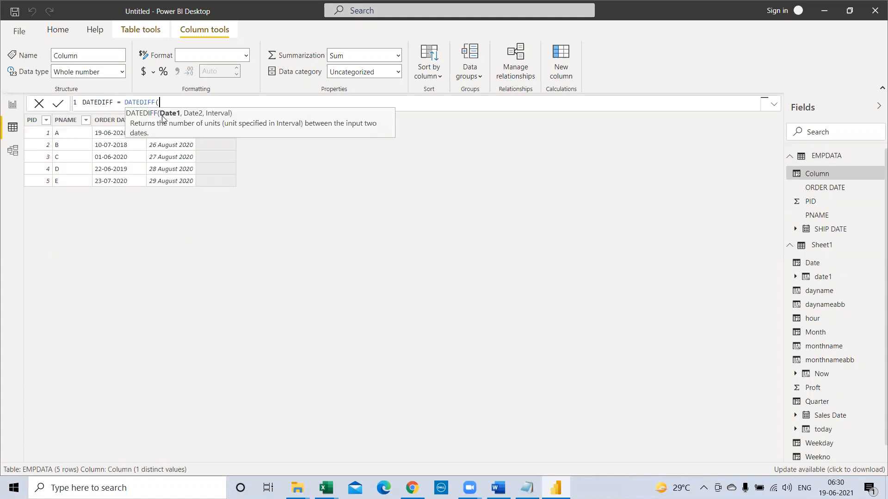
pyautogui.write('ORDER')
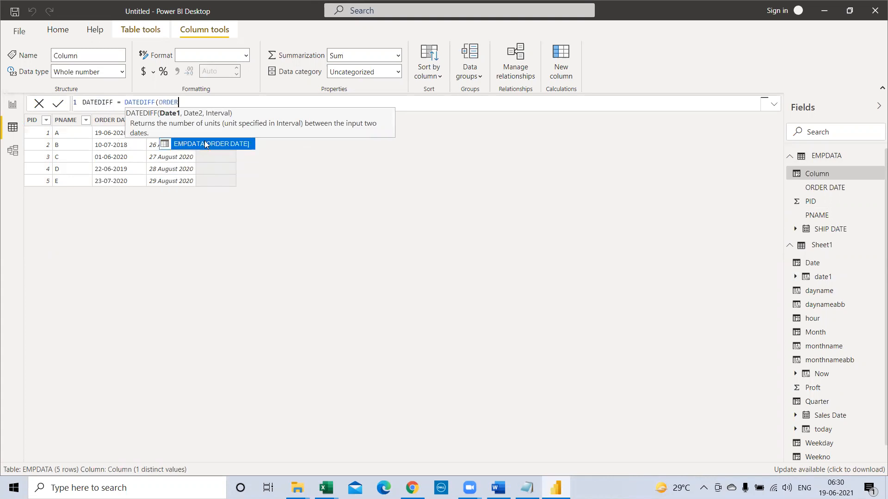
pyautogui.click(205, 144)
pyautogui.write(', SHIP')
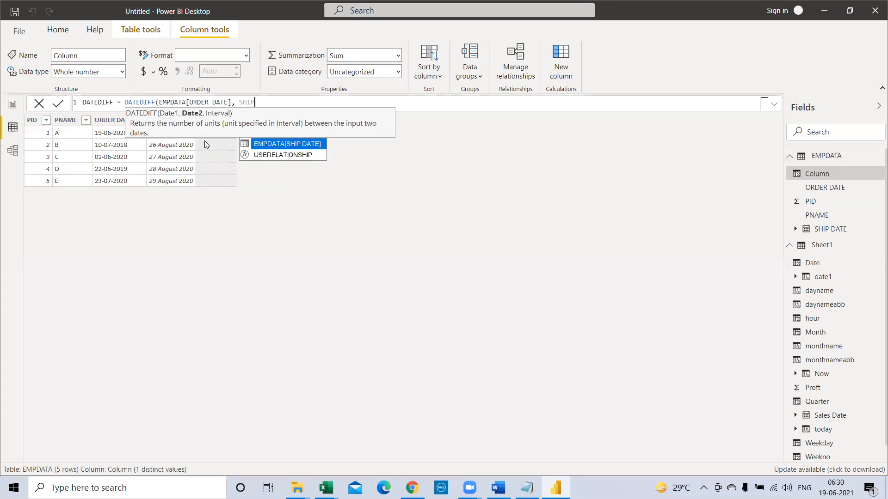
pyautogui.click(279, 147)
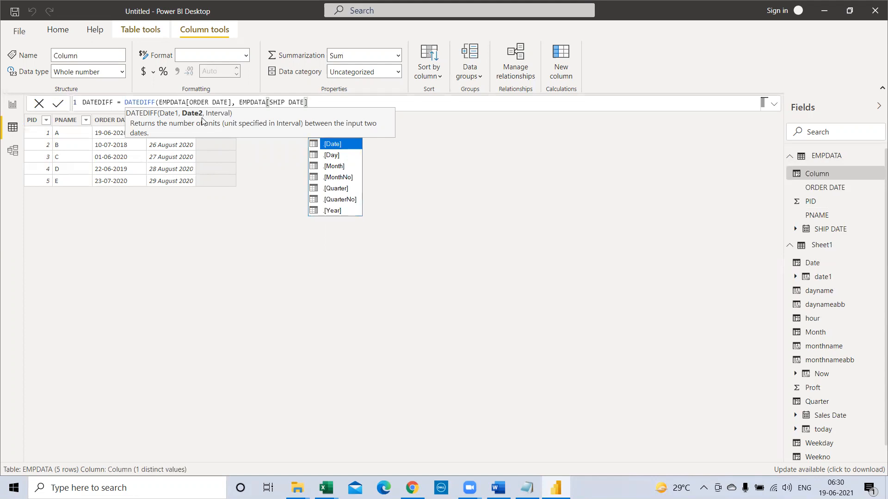
pyautogui.write(',')
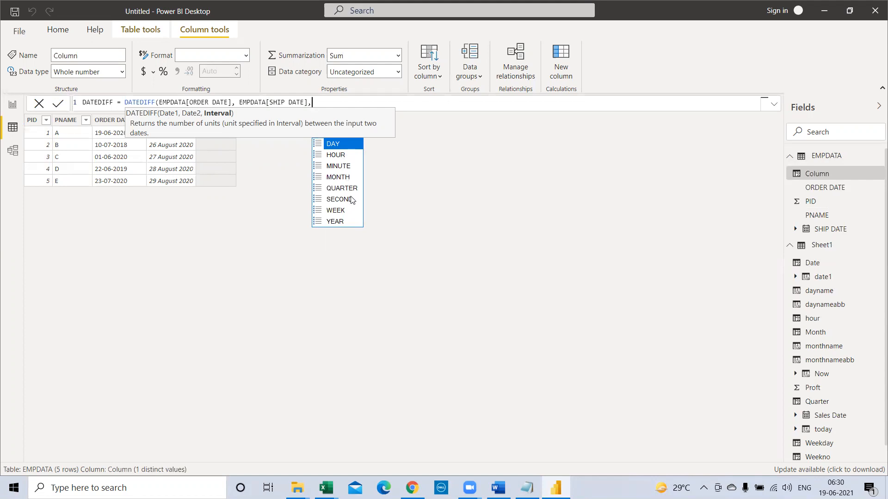
pyautogui.click(341, 147)
pyautogui.press('Return')
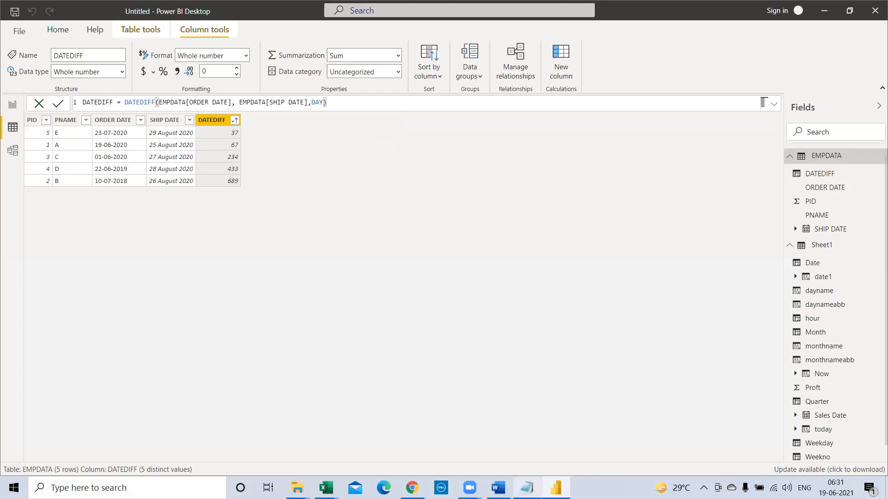
# Switch to the DAX Functions - Date and Time notes in Notepad, review the date functions and Date Dimension formulas, and close the file
pyautogui.click(527, 485)
pyautogui.scroll(-2, 118, 350)
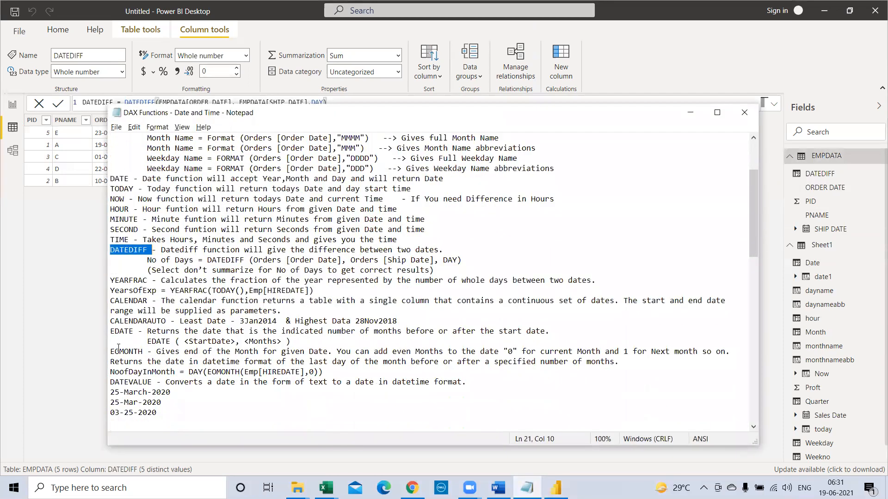
pyautogui.scroll(-9, 118, 347)
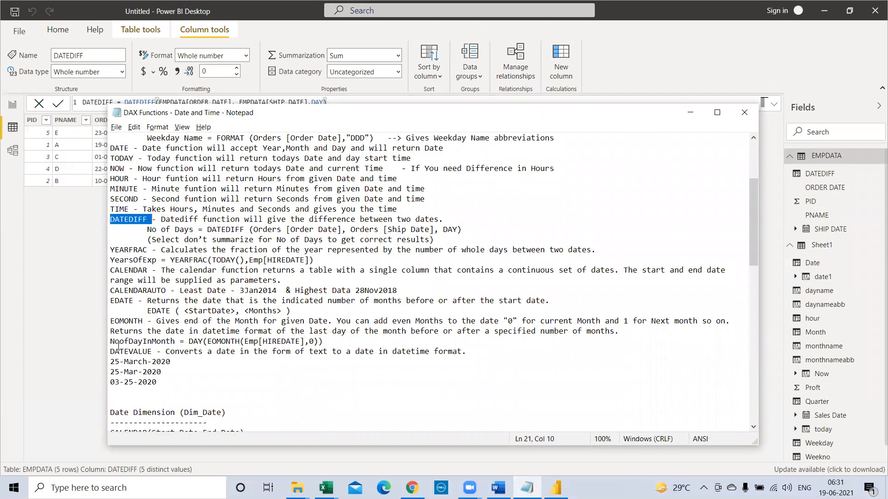
pyautogui.scroll(-7, 119, 344)
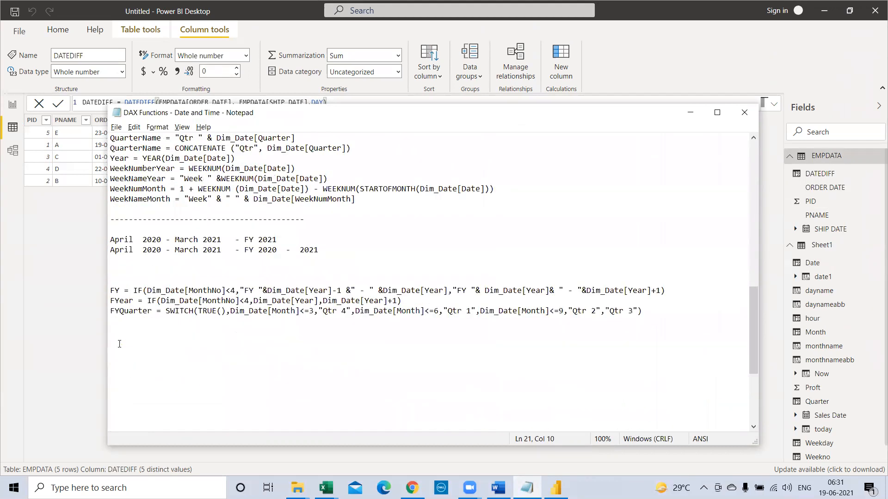
pyautogui.scroll(19, 122, 341)
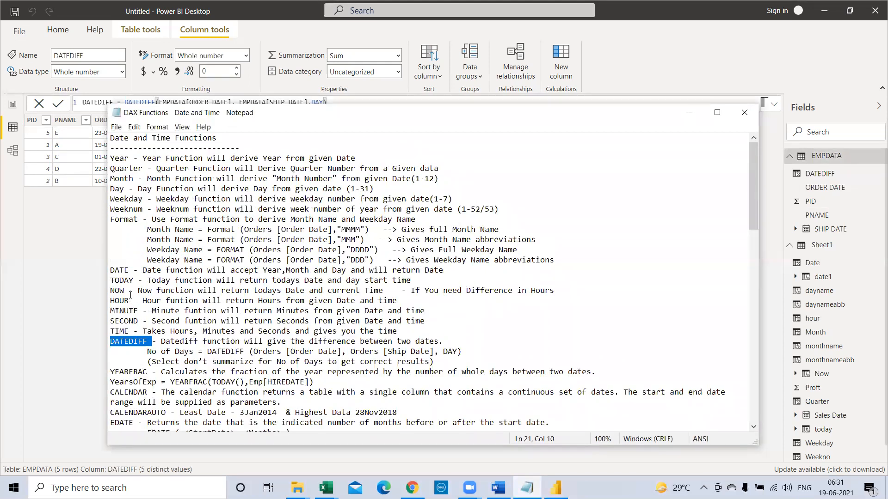
pyautogui.scroll(-3, 130, 294)
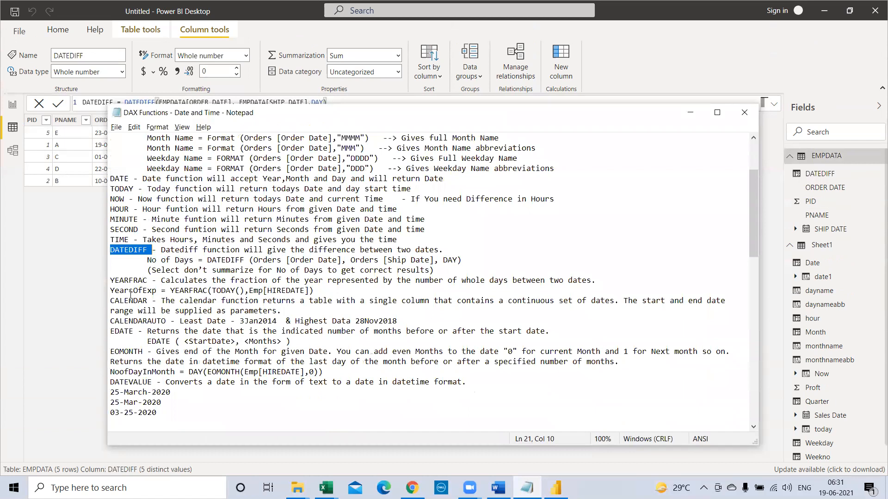
pyautogui.scroll(-1, 493, 296)
pyautogui.scroll(-2, 497, 290)
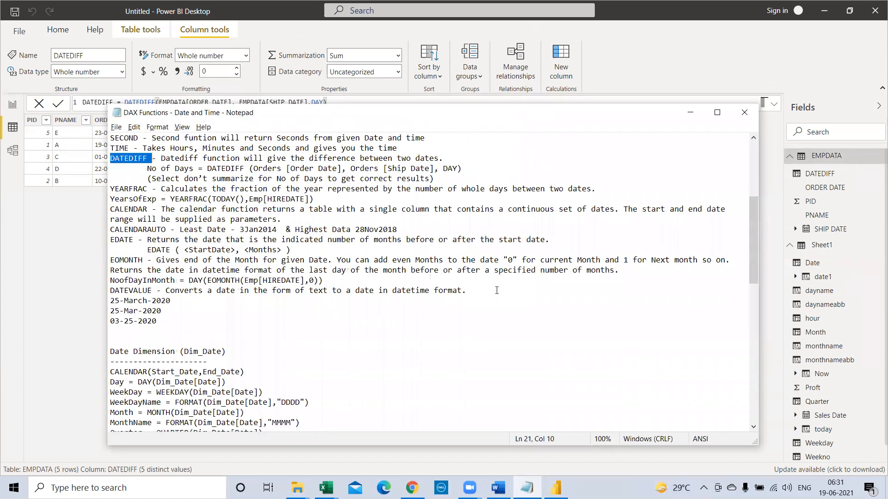
pyautogui.scroll(-10, 497, 290)
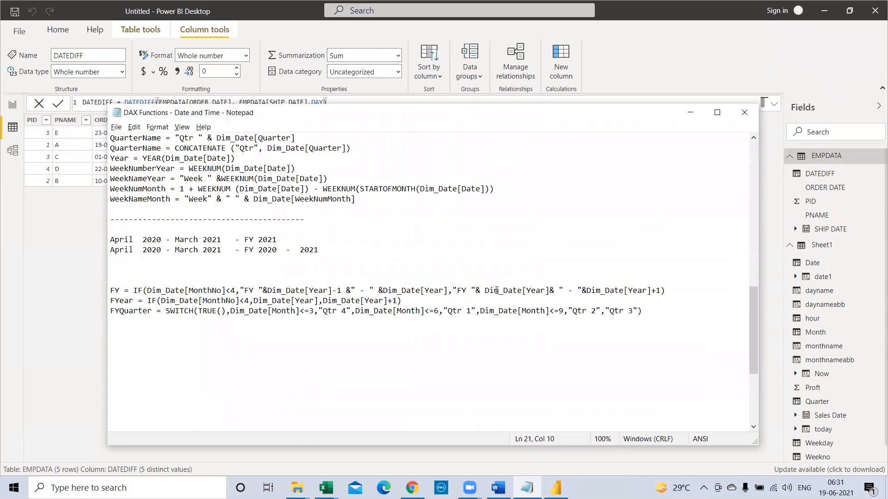
pyautogui.scroll(-5, 497, 290)
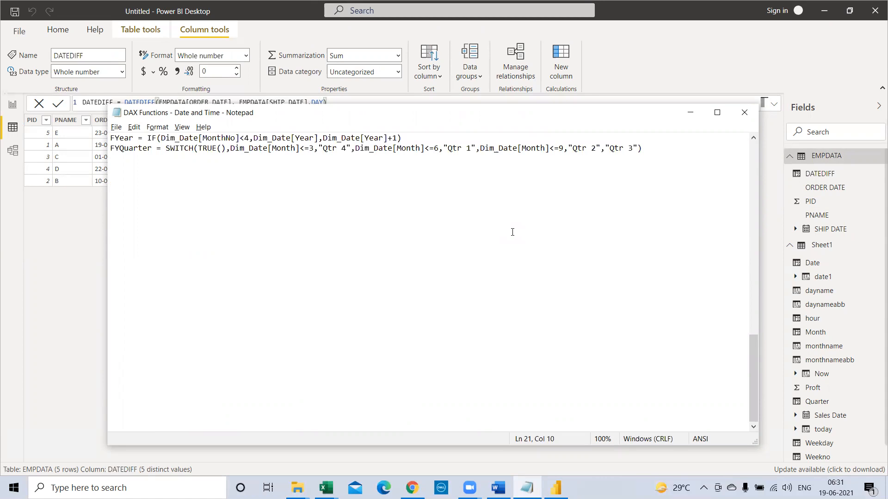
pyautogui.scroll(4, 515, 243)
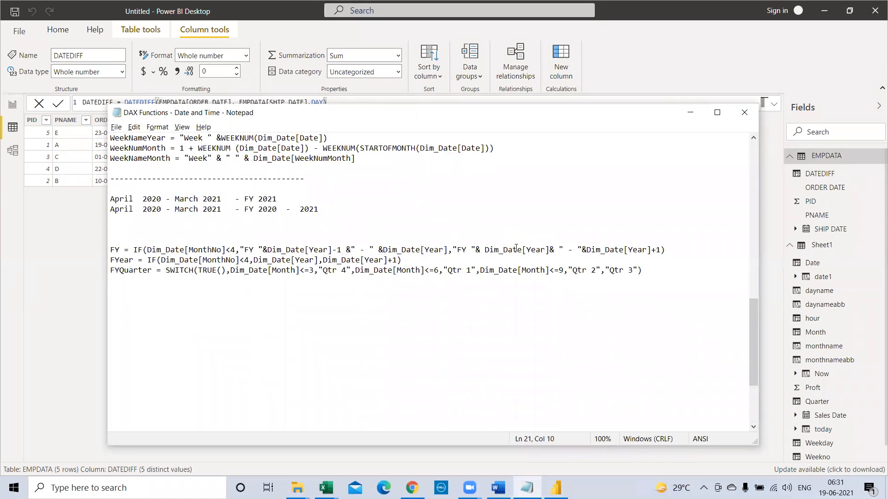
pyautogui.scroll(15, 516, 248)
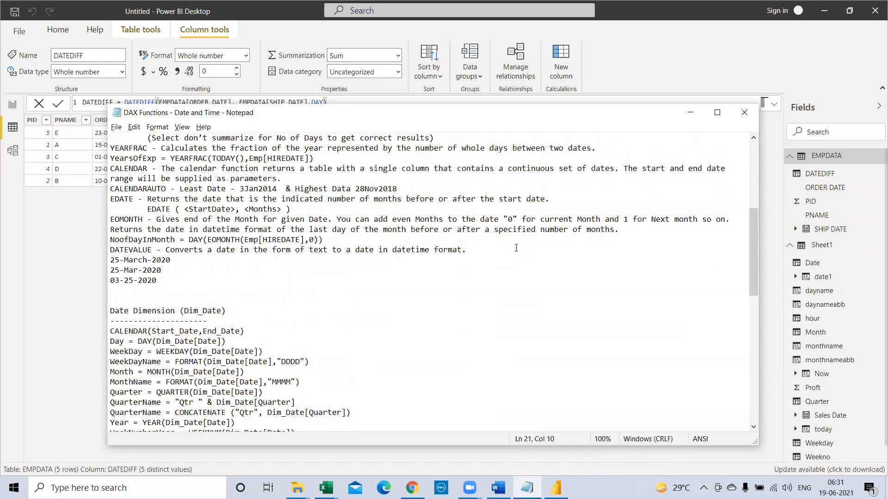
pyautogui.scroll(-5, 516, 248)
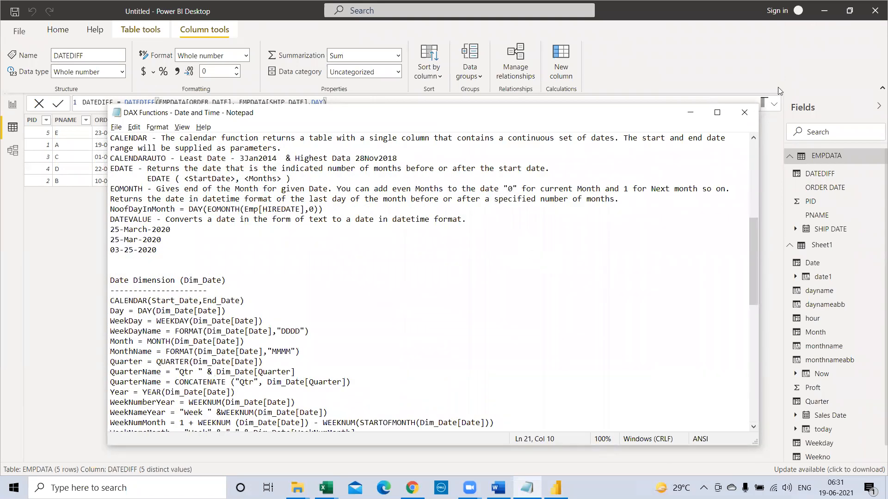
pyautogui.click(745, 111)
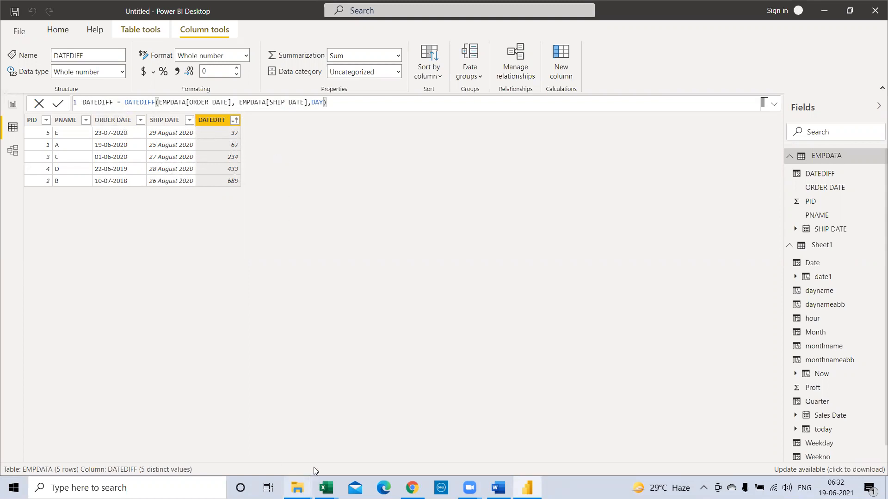
# Switch to the powerpivotmaterial folder in File Explorer and select the document 3. DAX Functions - Logical Functions
pyautogui.moveTo(297, 488)
pyautogui.click(358, 457)
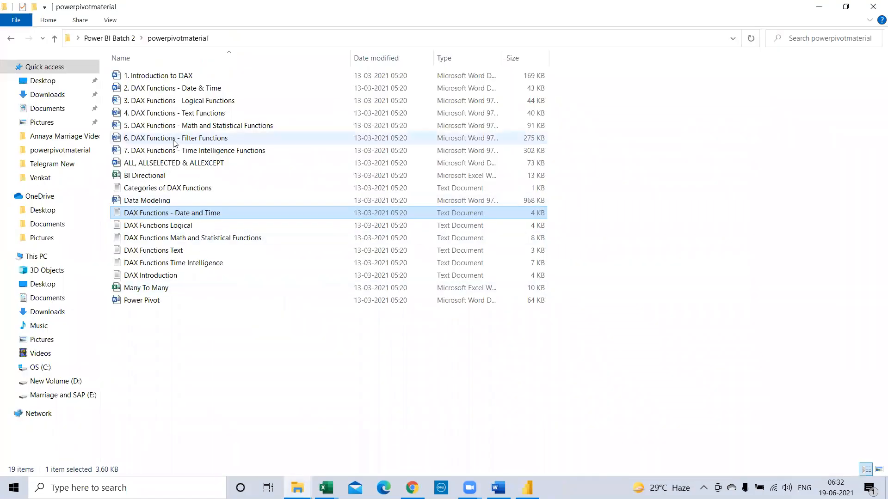
pyautogui.click(194, 89)
pyautogui.click(194, 103)
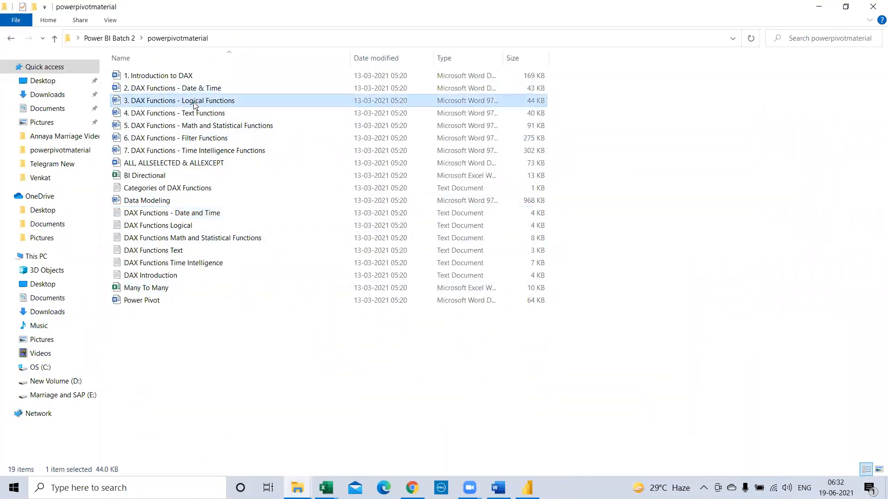
# Look through the numbered DAX function documents and select 6. DAX Functions - Filter Functions
pyautogui.press('Down')
pyautogui.press('Down')
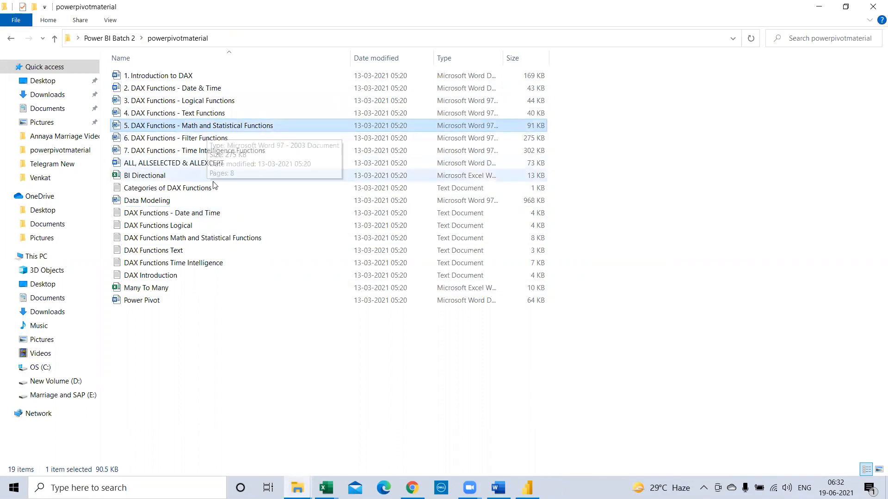
pyautogui.press('Down')
pyautogui.press('Down')
pyautogui.click(205, 142)
pyautogui.click(205, 153)
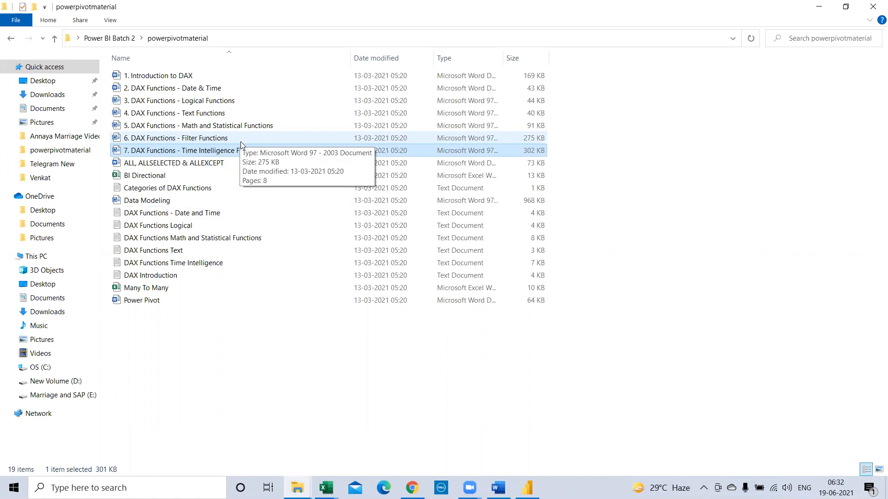
pyautogui.click(196, 141)
pyautogui.click(199, 153)
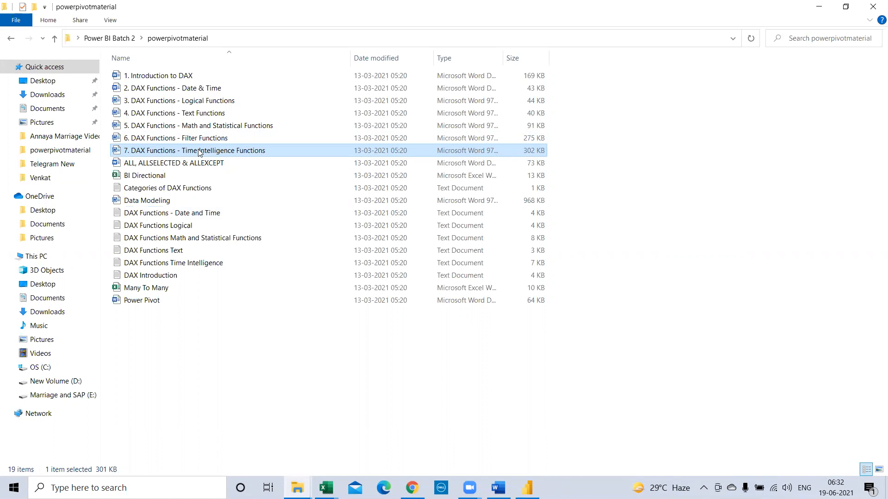
pyautogui.click(201, 142)
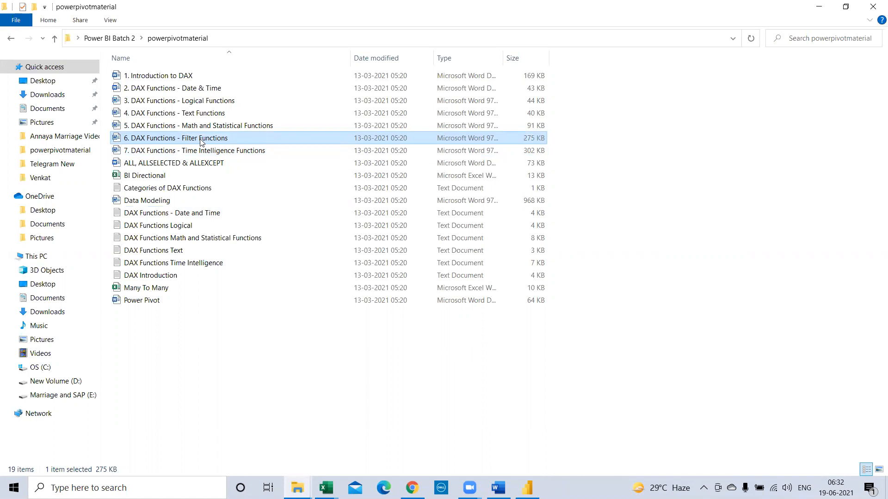
# Switch to Power BI Desktop and close the untitled report without saving it
pyautogui.click(527, 487)
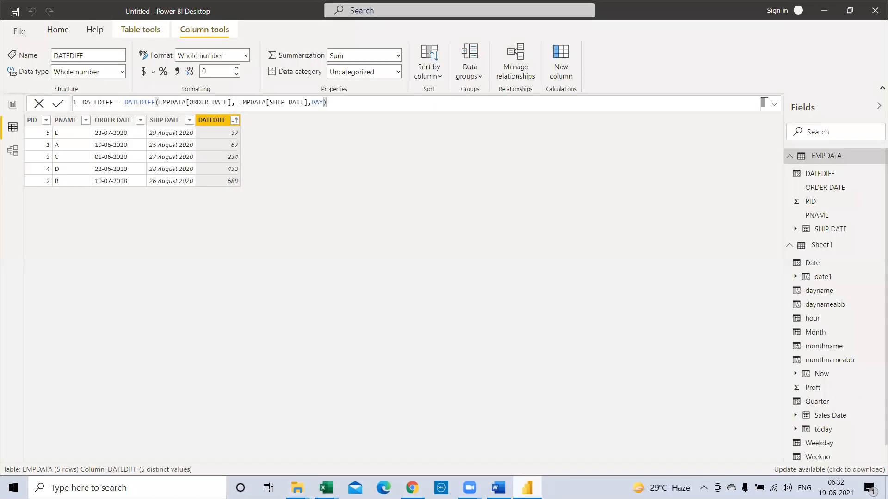
pyautogui.click(874, 10)
pyautogui.click(509, 263)
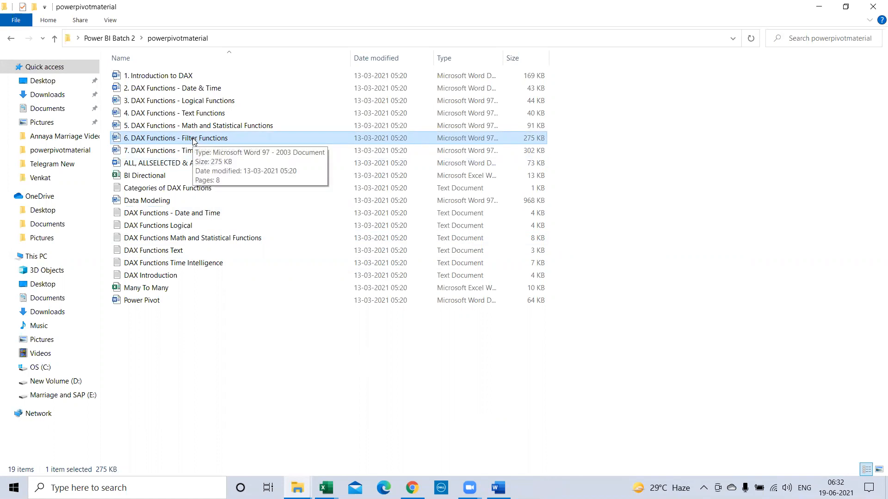
# Open the document 6. DAX Functions - Filter Functions and review the CALCULATE and ALL sections
pyautogui.doubleClick(193, 139)
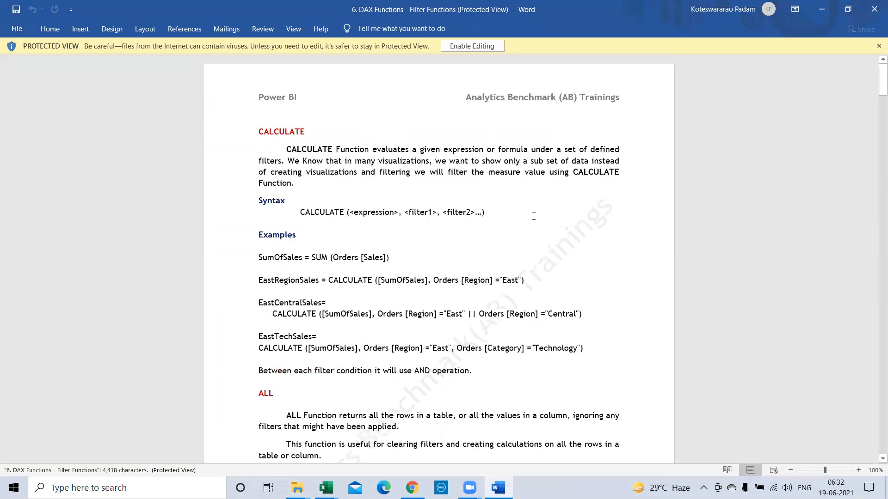
pyautogui.scroll(-3, 521, 219)
pyautogui.scroll(-6, 534, 217)
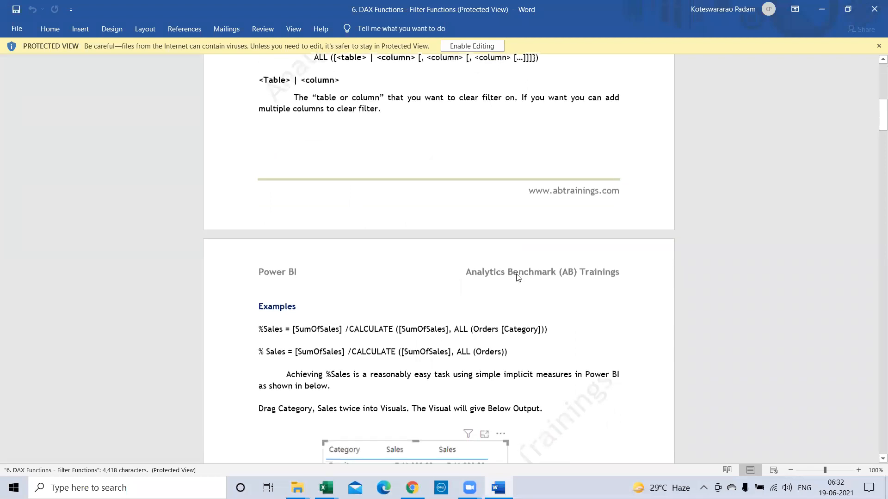
pyautogui.scroll(2, 515, 277)
pyautogui.scroll(2, 517, 275)
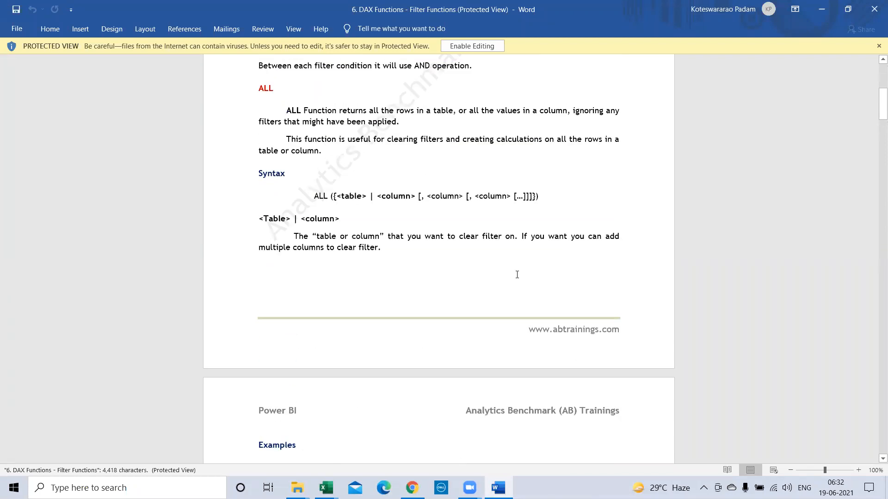
# Switch to File Explorer, go to the Downloads folder and open the Sample - Superstore (3) workbook
pyautogui.hotkey('alt', 'Tab')
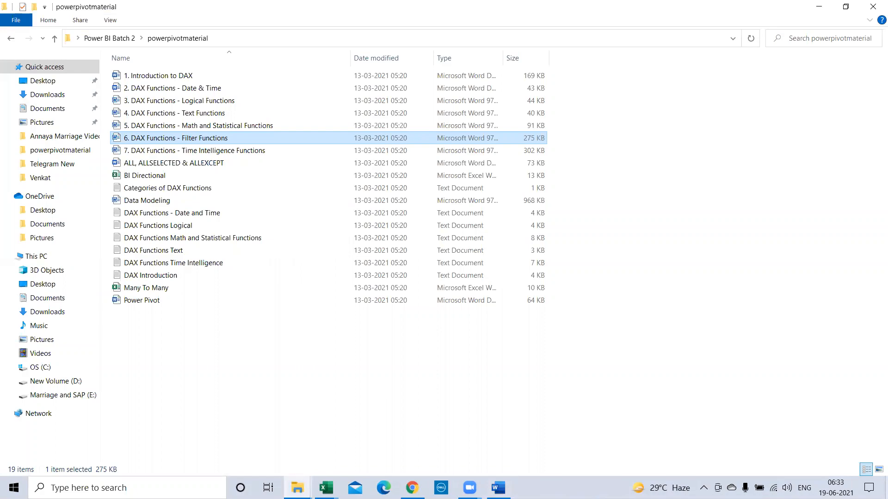
pyautogui.press('super+d')
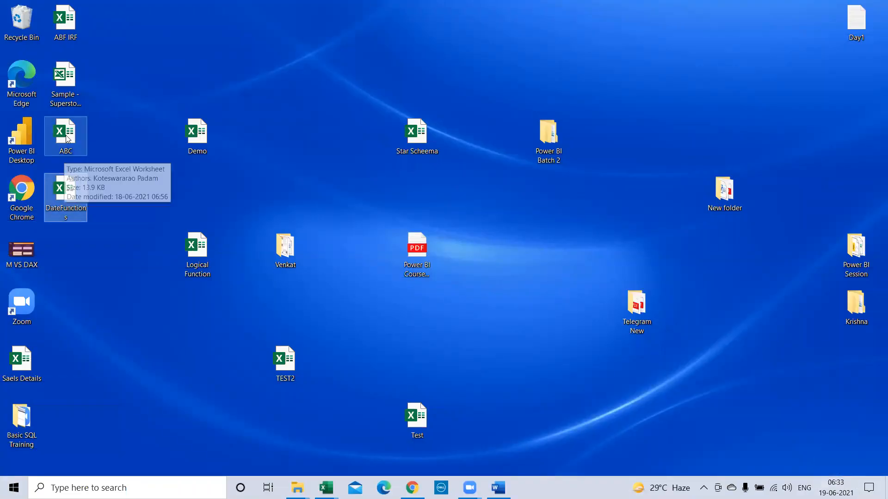
pyautogui.press('Up')
pyautogui.click(297, 488)
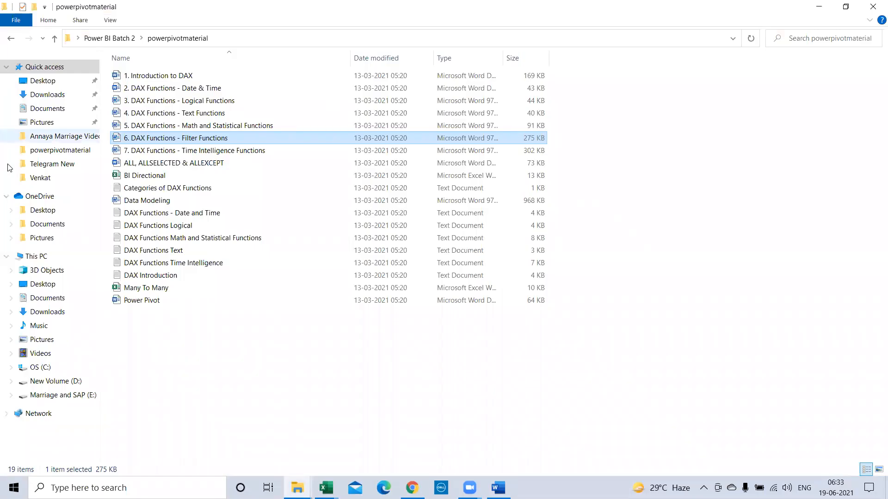
pyautogui.click(54, 95)
pyautogui.click(158, 263)
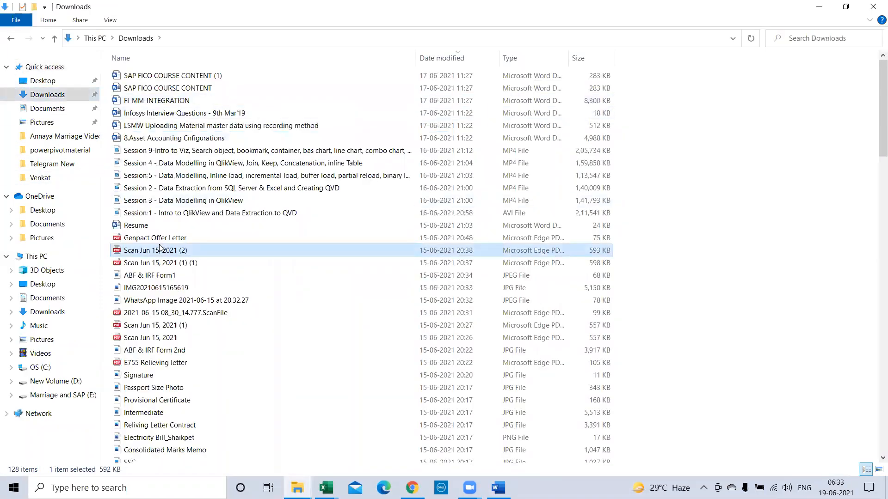
pyautogui.press('s')
pyautogui.press('s')
pyautogui.press('s')
pyautogui.press('s')
pyautogui.press('s')
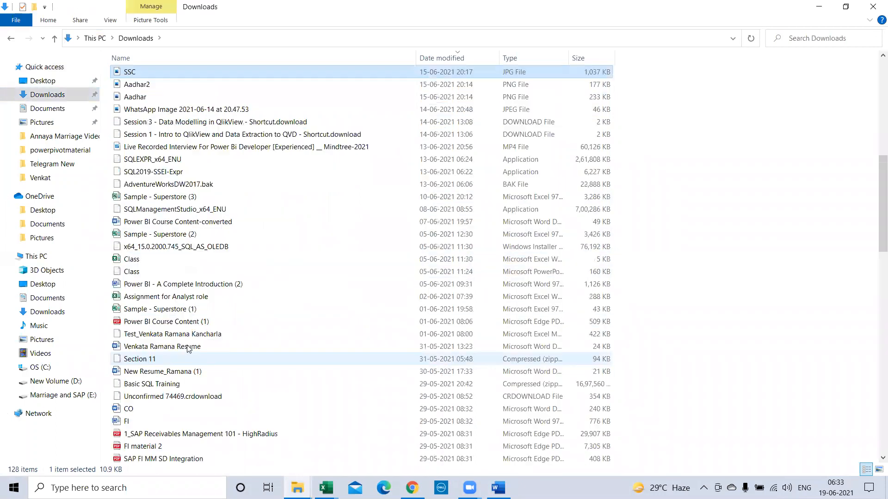
pyautogui.press('s')
pyautogui.press('s')
pyautogui.press('s')
pyautogui.press('s')
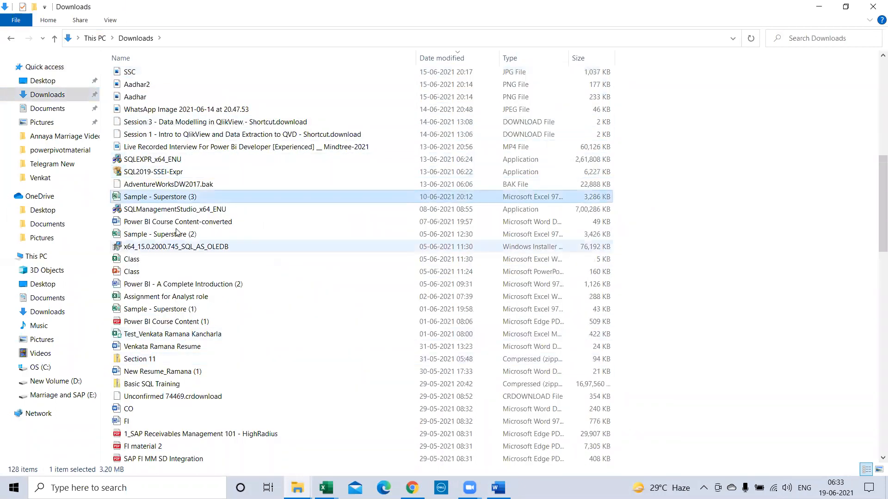
pyautogui.doubleClick(190, 198)
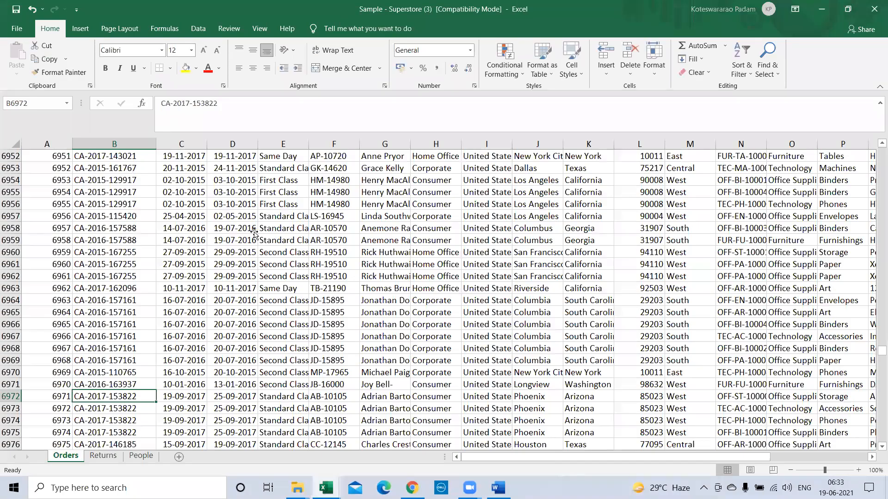
# Select the header row of the Orders sheet, apply a Freeze Panes option, and look over the order data
pyautogui.click(254, 230)
pyautogui.hotkey('ctrl', 'Up')
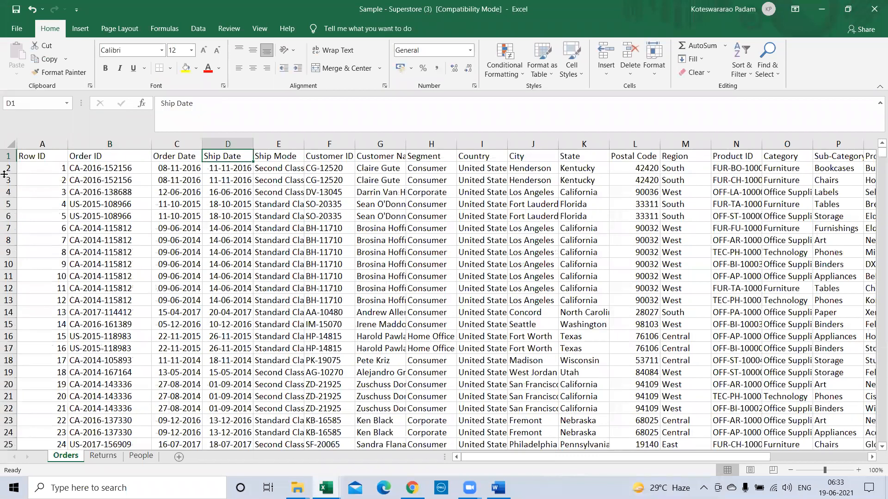
pyautogui.click(7, 157)
pyautogui.click(260, 29)
pyautogui.click(385, 69)
pyautogui.click(390, 165)
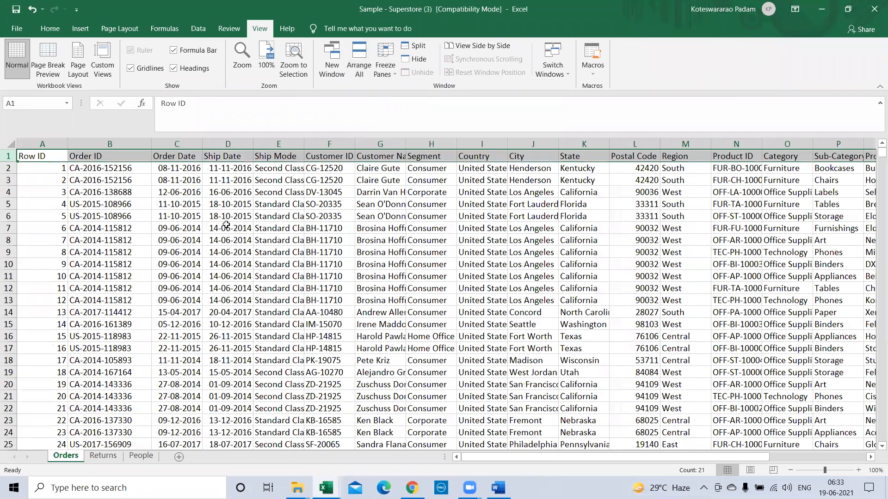
pyautogui.click(223, 223)
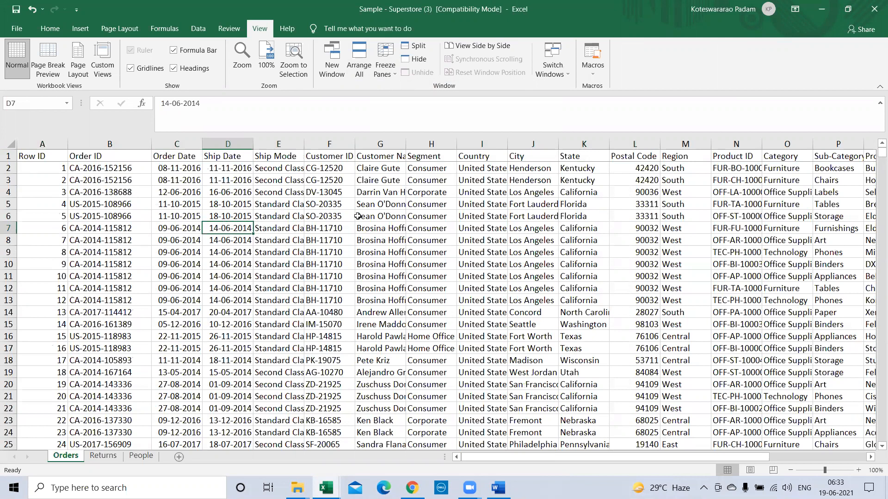
pyautogui.click(416, 216)
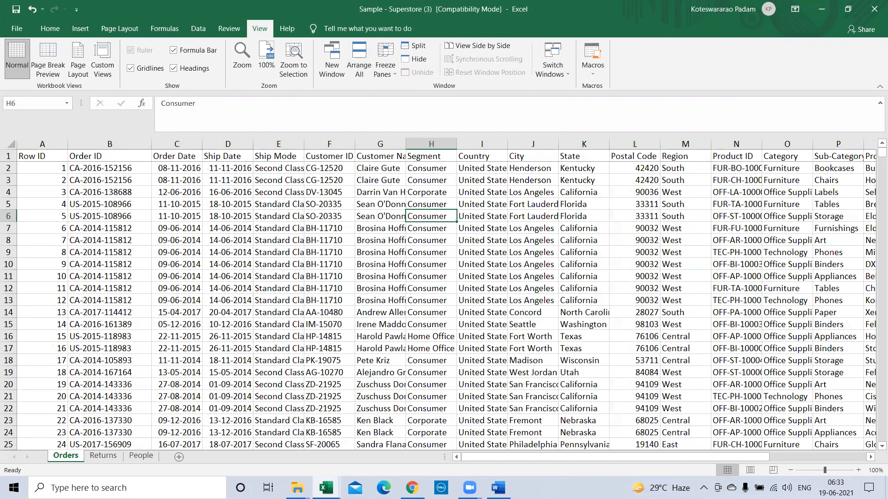
# Create a new Microsoft Excel worksheet file named Filter on the desktop and open it
pyautogui.click(326, 488)
pyautogui.rightClick(155, 369)
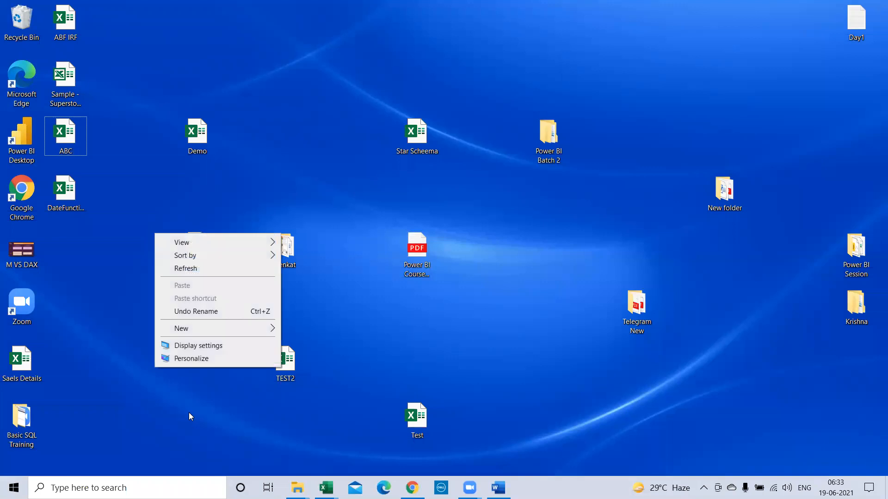
pyautogui.moveTo(184, 331)
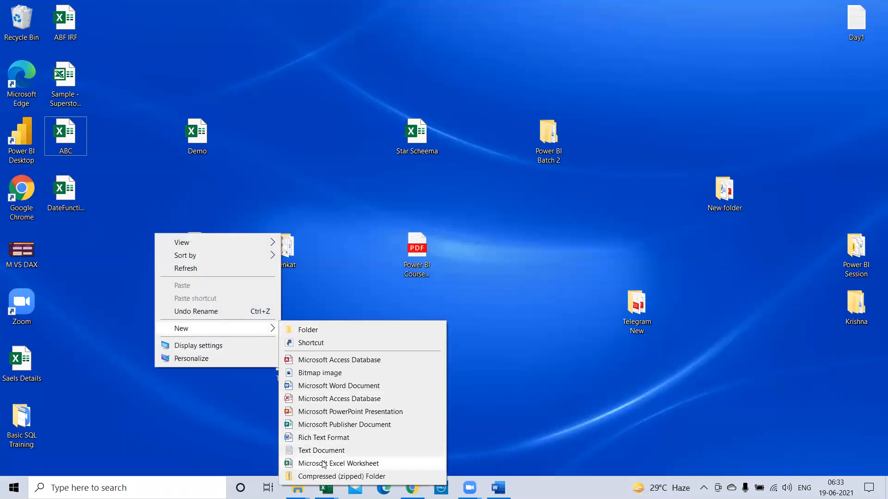
pyautogui.click(201, 365)
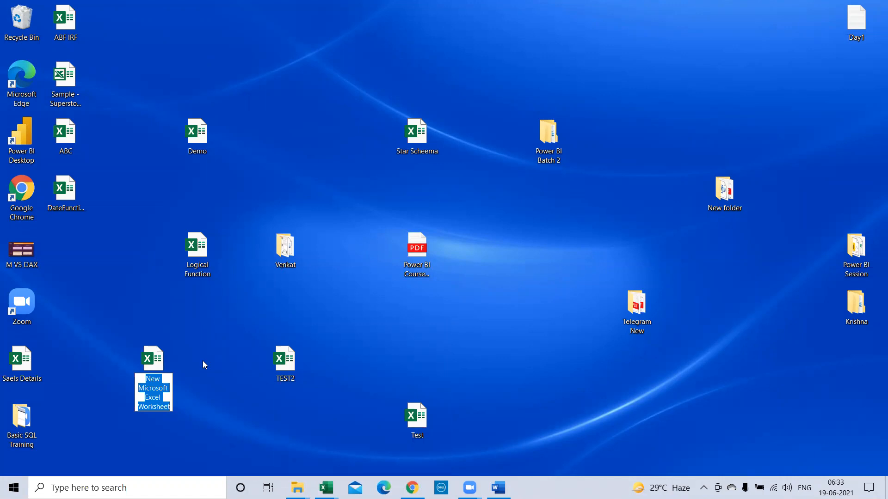
pyautogui.write('Filter')
pyautogui.press('Return')
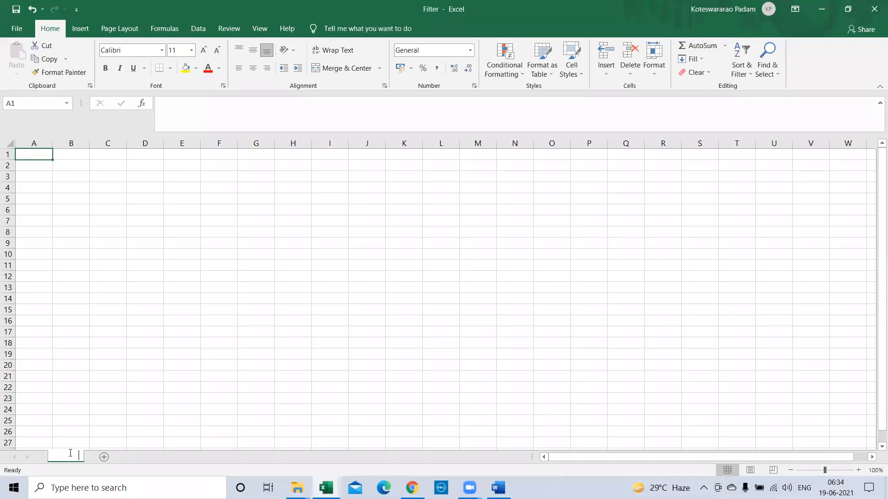
# Rename the sheet DATA and enter the headers Region in A1 and Sales in B1
pyautogui.doubleClick(70, 456)
pyautogui.write('DATA')
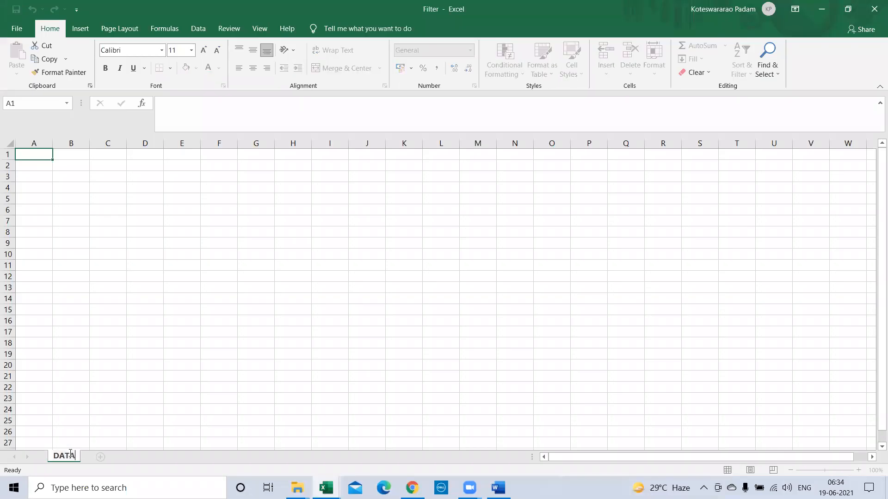
pyautogui.click(40, 152)
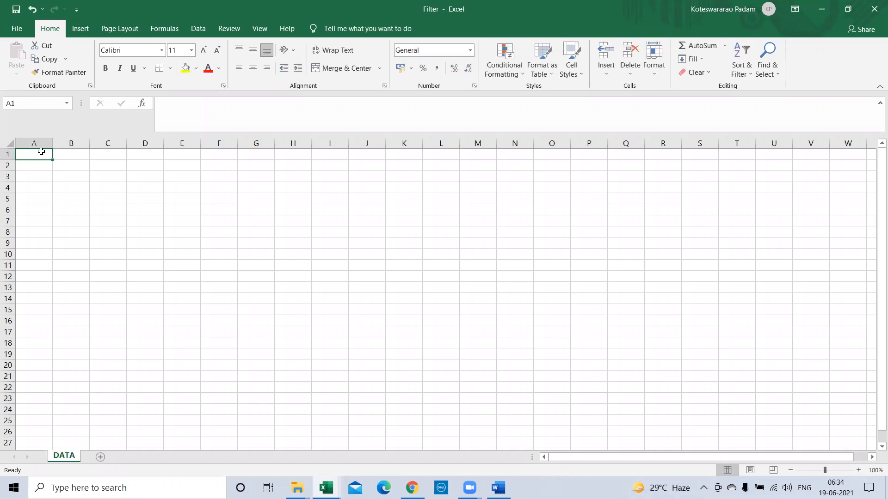
pyautogui.write('Region')
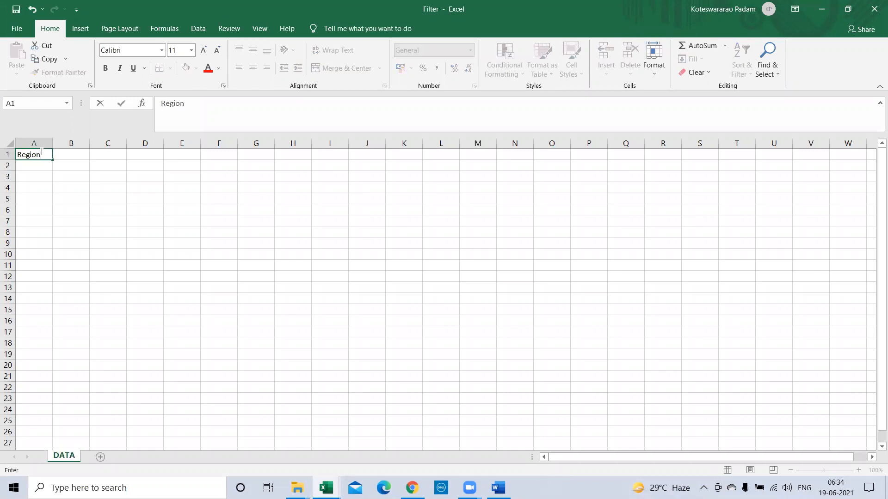
pyautogui.click(61, 154)
pyautogui.write('Sales')
pyautogui.press('Return')
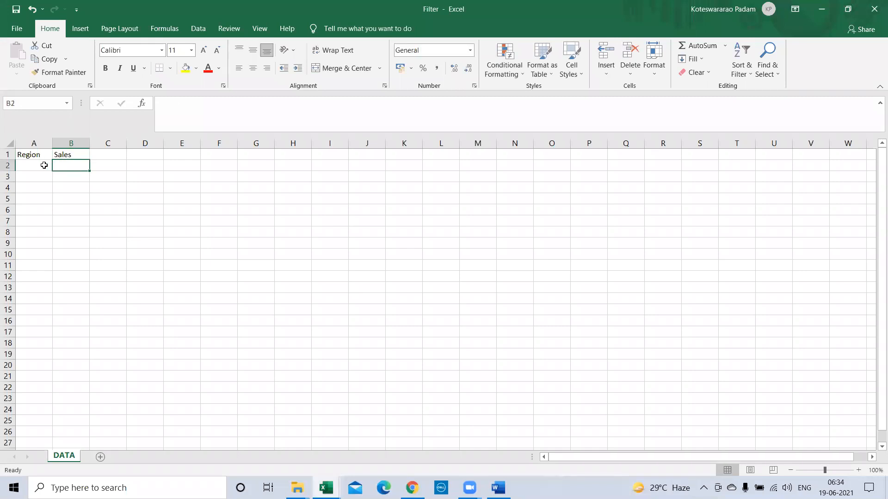
# Enter the region values South, west, North and South in cells A2 to A5
pyautogui.click(44, 166)
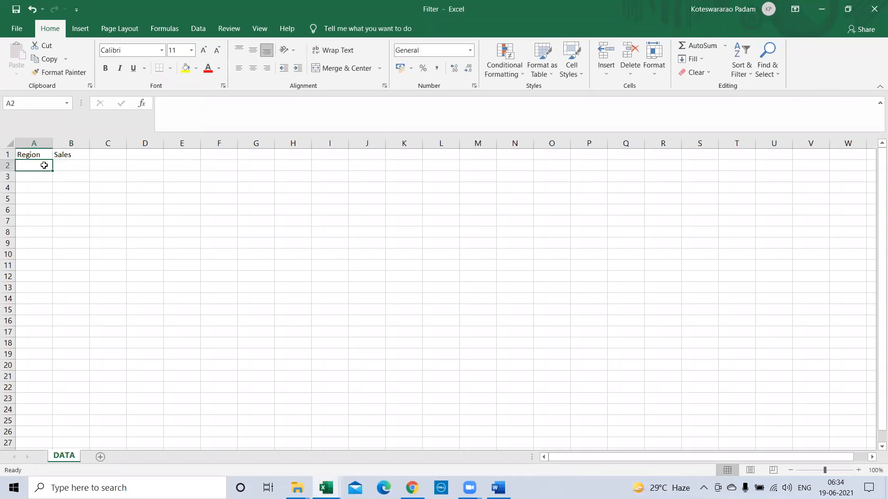
pyautogui.write('Sout')
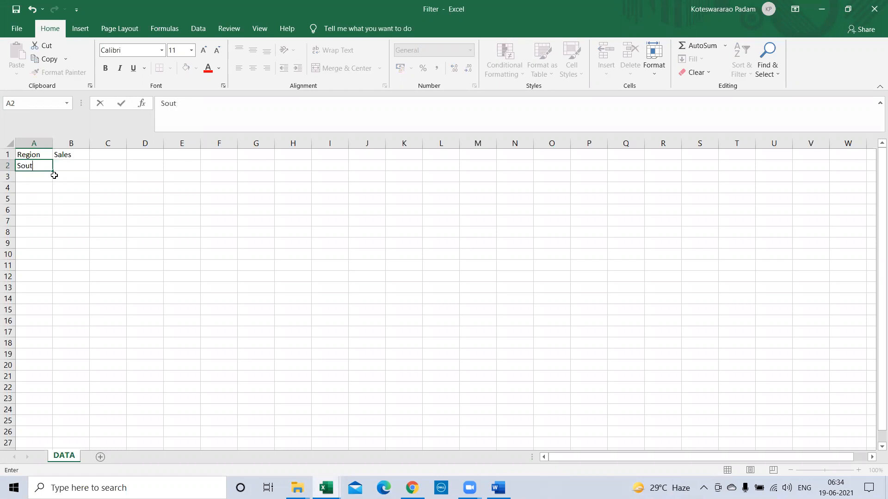
pyautogui.write('h')
pyautogui.press('Return')
pyautogui.write('west')
pyautogui.hotkey('ctrl', 'Return')
pyautogui.press('Return')
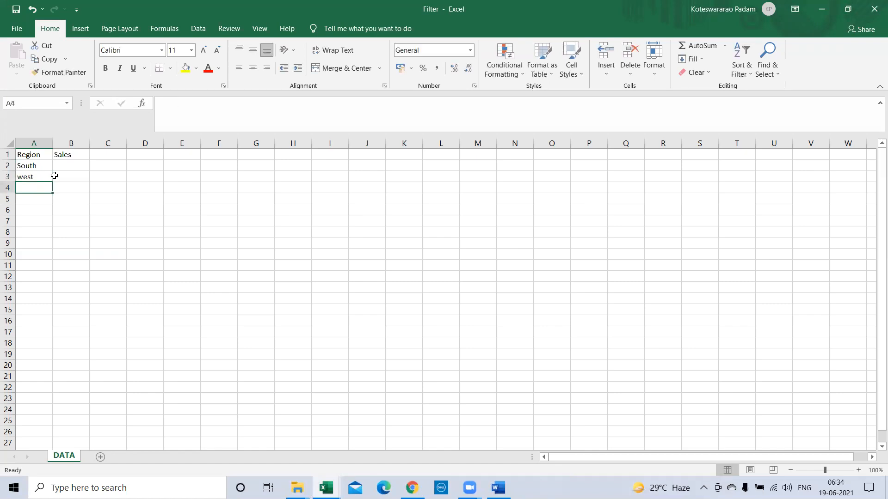
pyautogui.write('North')
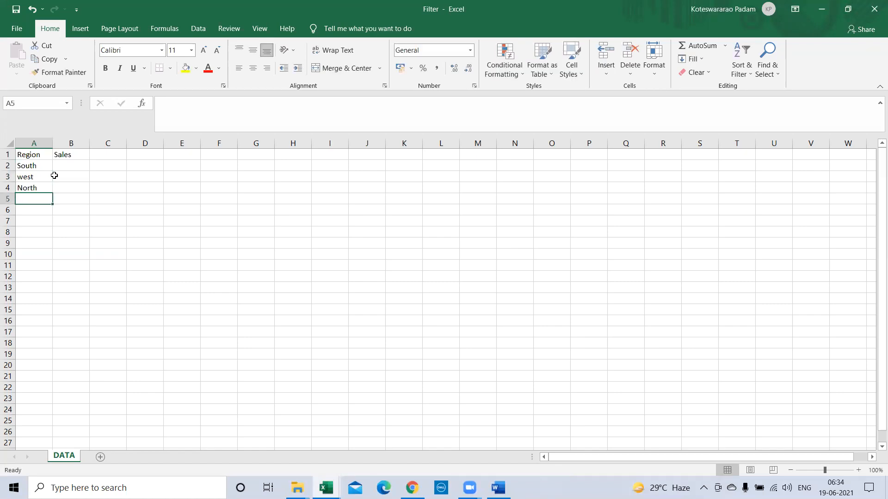
pyautogui.write('South')
pyautogui.press('Return')
pyautogui.press('Return')
# Correct the entry in cell A3 to West with a capital W
pyautogui.click(39, 165)
pyautogui.click(24, 178)
pyautogui.doubleClick(23, 178)
pyautogui.press('BackSpace')
pyautogui.write('W')
pyautogui.press('Return')
# Copy the regions in A2:A5 and paste them at A6 and A10 to extend the list to row 13
pyautogui.moveTo(28, 161); pyautogui.dragTo(30, 201)
pyautogui.hotkey('ctrl', 'c')
pyautogui.click(30, 210)
pyautogui.hotkey('ctrl', 'v')
pyautogui.click(35, 255)
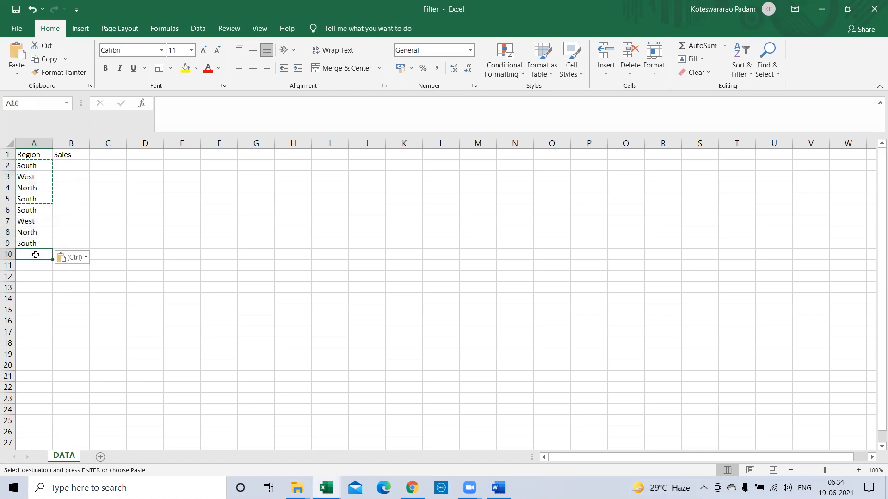
pyautogui.hotkey('ctrl', 'v')
# Enter 10 and 11 in B2 and B3 and fill the series down the Sales column to row 13
pyautogui.click(68, 166)
pyautogui.press('Escape')
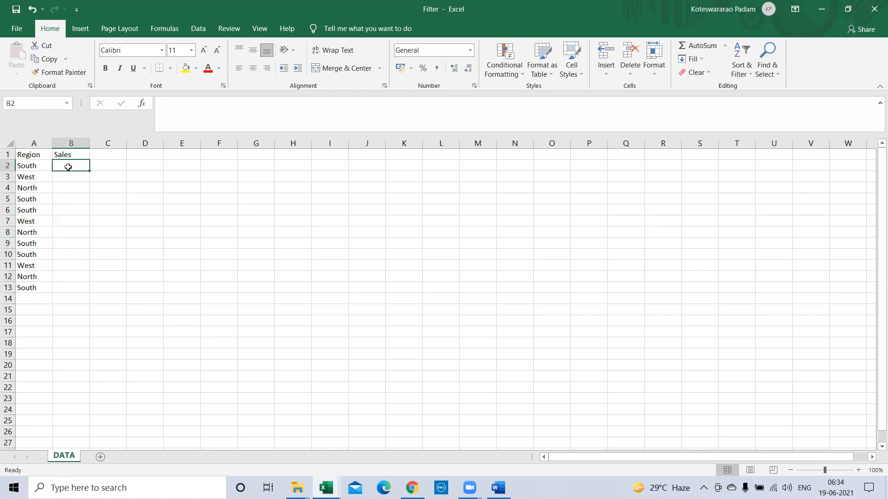
pyautogui.write('10')
pyautogui.press('Return')
pyautogui.write('11')
pyautogui.press('Return')
pyautogui.moveTo(76, 166); pyautogui.dragTo(80, 179)
pyautogui.doubleClick(90, 183)
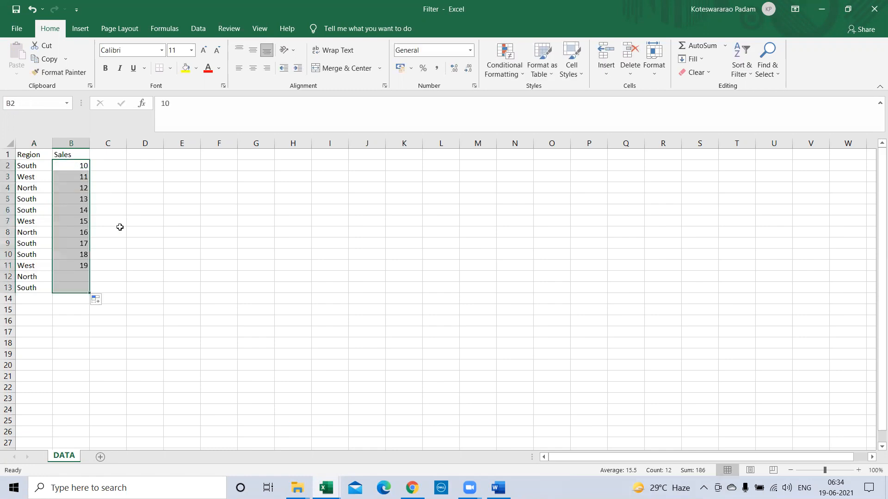
pyautogui.click(121, 228)
pyautogui.click(105, 189)
pyautogui.click(83, 179)
pyautogui.click(83, 187)
pyautogui.click(73, 200)
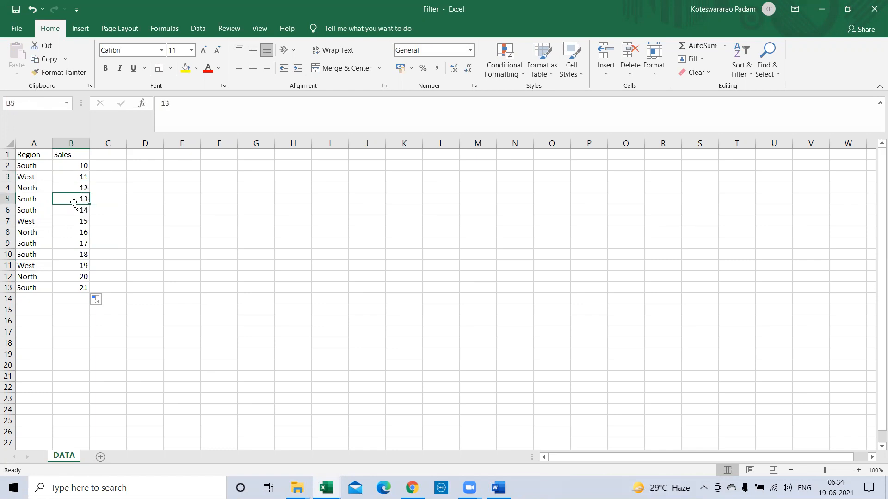
pyautogui.click(81, 177)
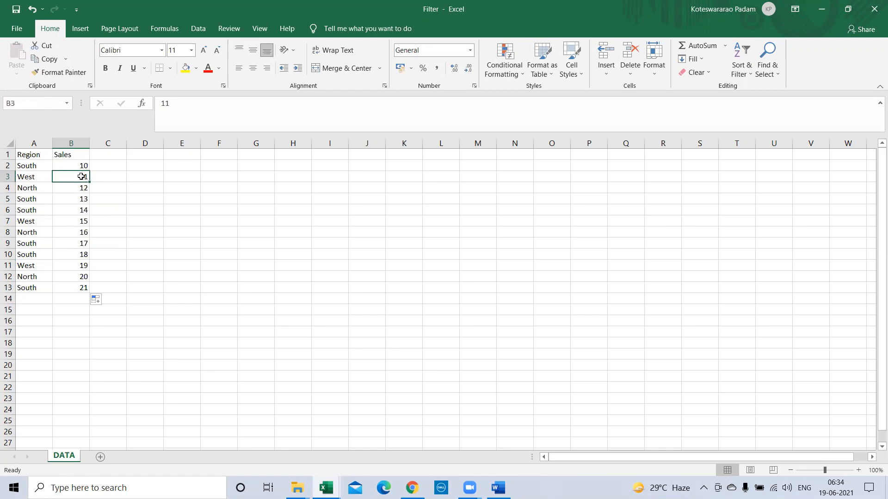
pyautogui.click(105, 174)
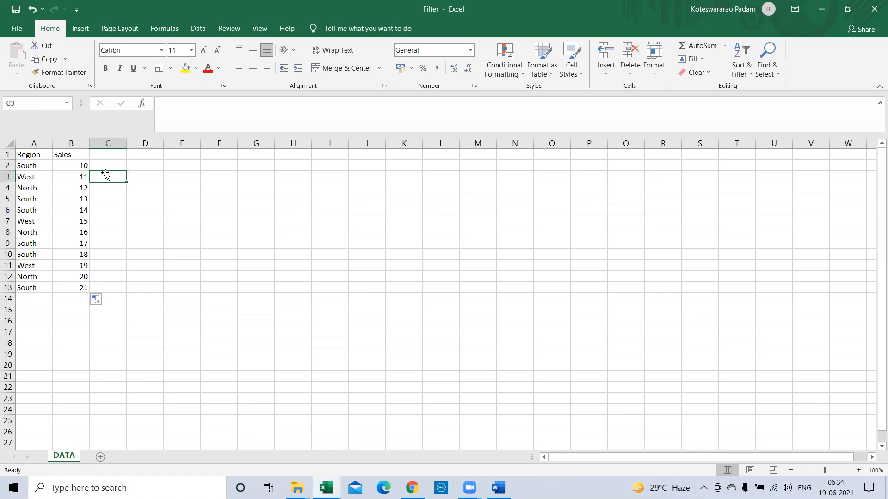
pyautogui.click(105, 168)
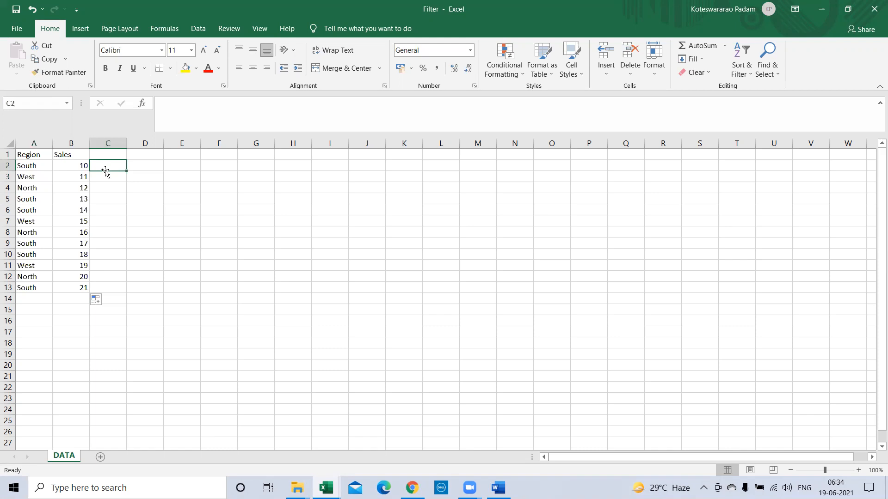
# Write the Sales total 186 for B2:B13 in cell B15 and clear it again
pyautogui.moveTo(73, 165); pyautogui.dragTo(81, 292)
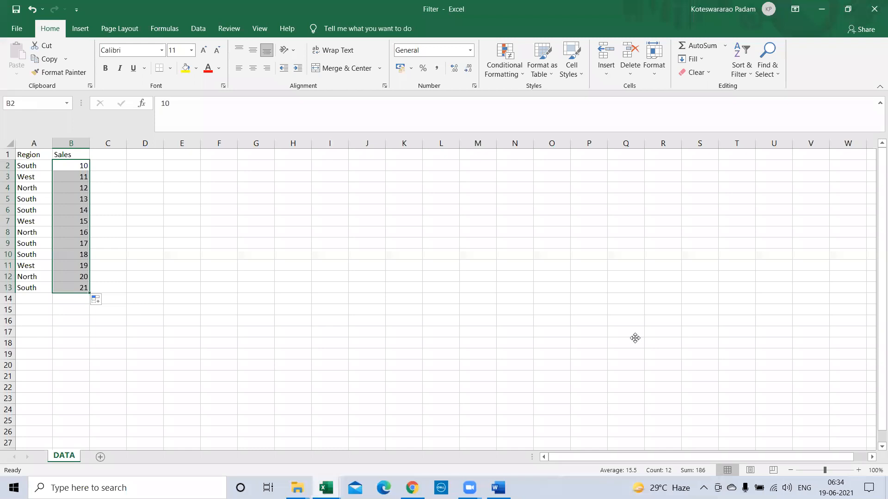
pyautogui.press('F2')
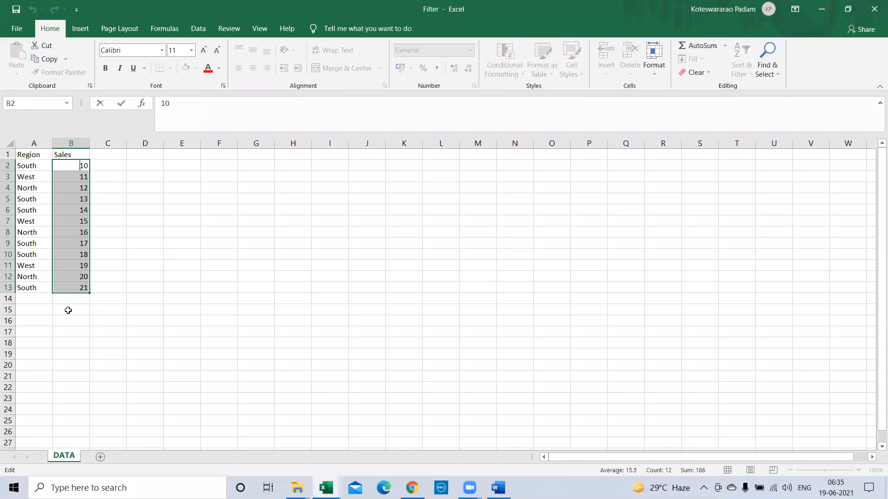
pyautogui.click(68, 311)
pyautogui.write('186')
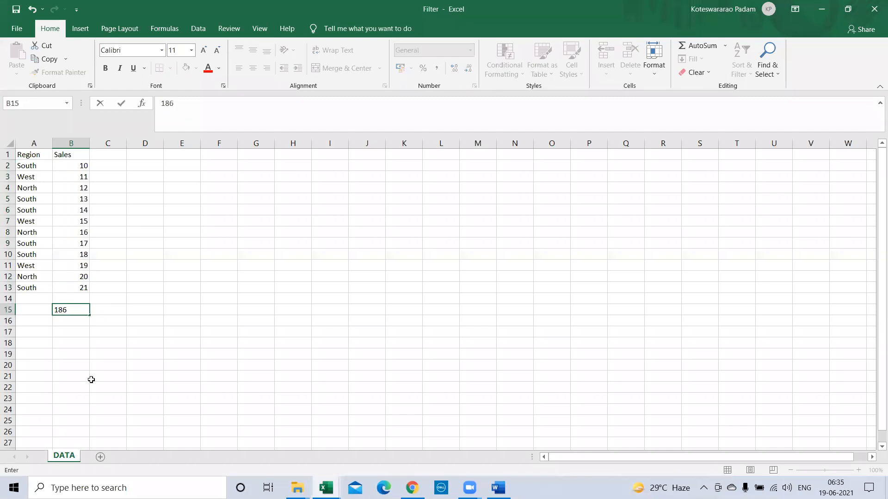
pyautogui.click(100, 320)
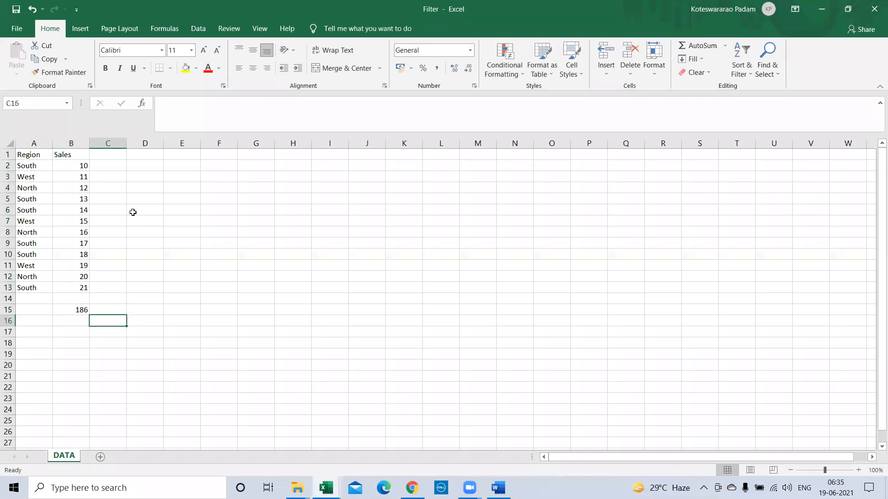
pyautogui.click(104, 163)
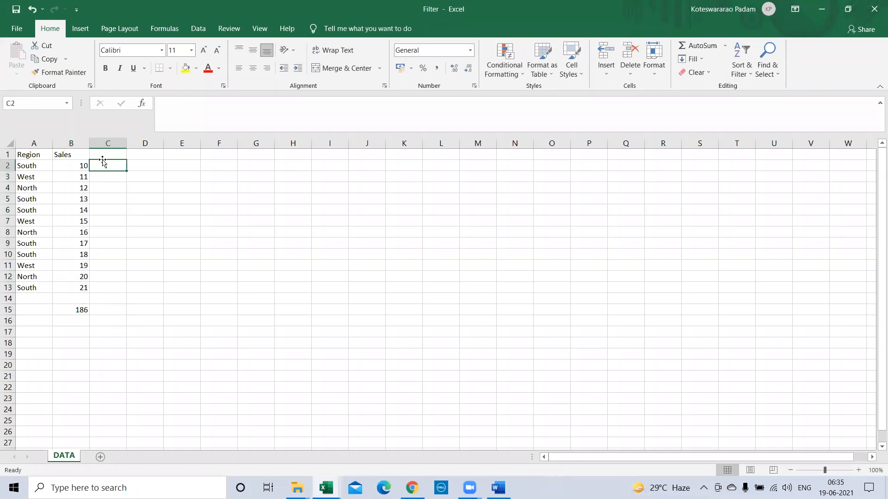
pyautogui.click(79, 307)
pyautogui.press('Delete')
# Insert a PivotTable from DATA!A1:B13 on a new worksheet with Region as rows and the sum of Sales as values
pyautogui.click(83, 264)
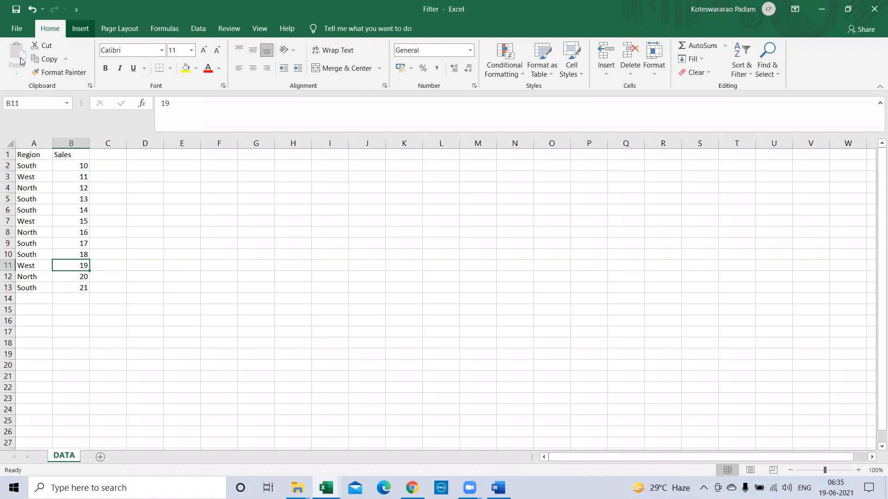
pyautogui.click(79, 28)
pyautogui.click(16, 55)
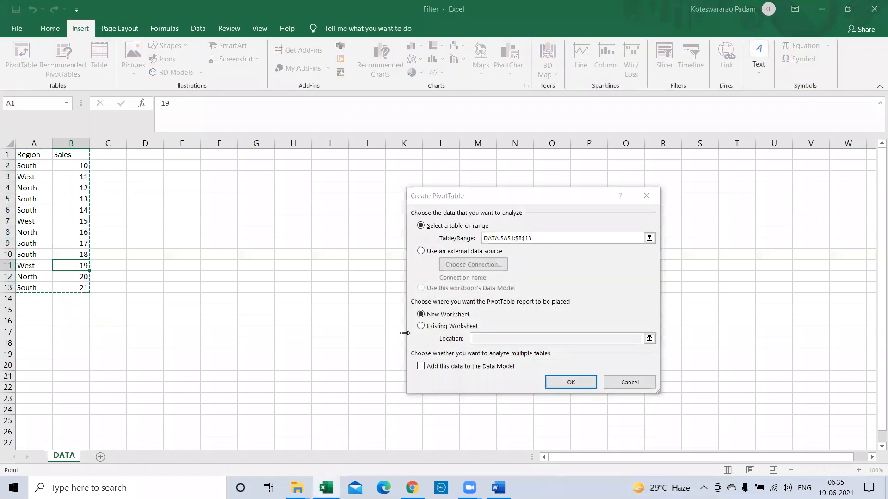
pyautogui.click(556, 386)
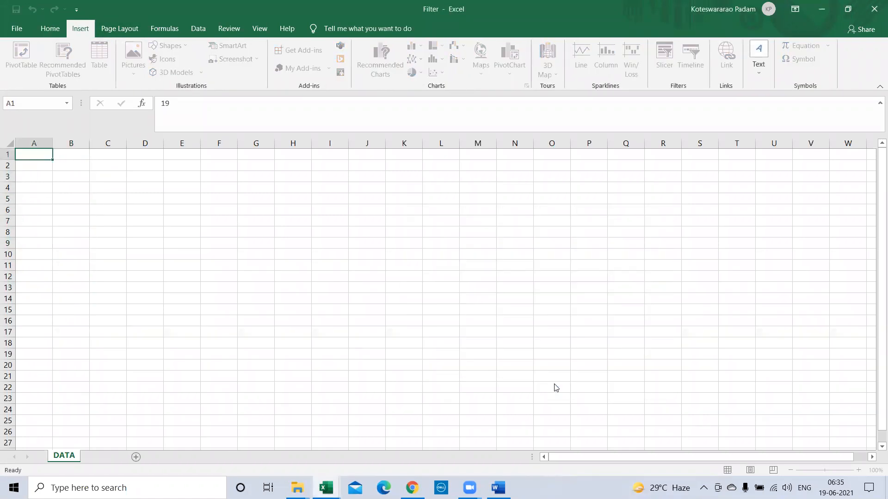
pyautogui.click(698, 211)
pyautogui.moveTo(710, 223); pyautogui.dragTo(828, 407)
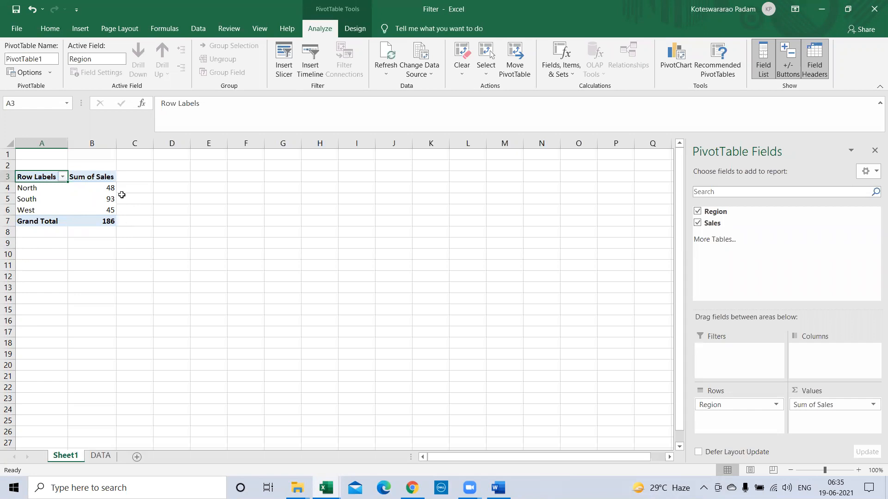
# Enter 93 in cells C4, C5 and C6 beside the North, South and West rows of the PivotTable
pyautogui.click(131, 140)
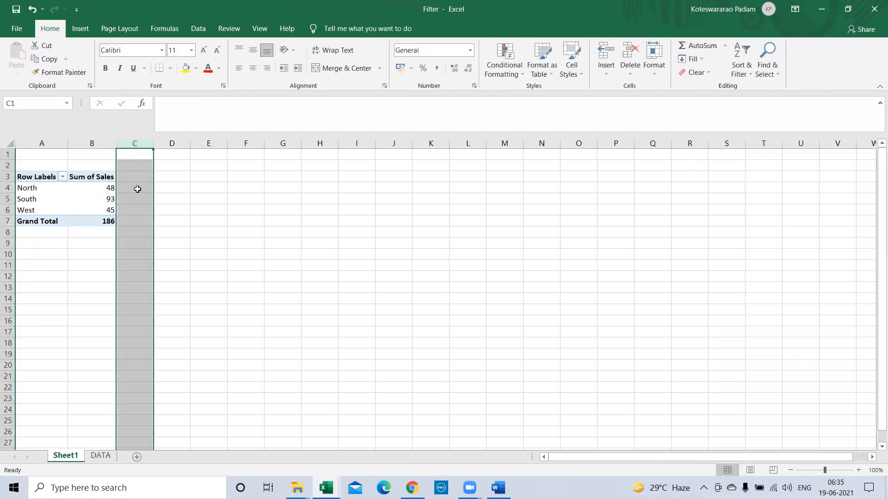
pyautogui.click(136, 190)
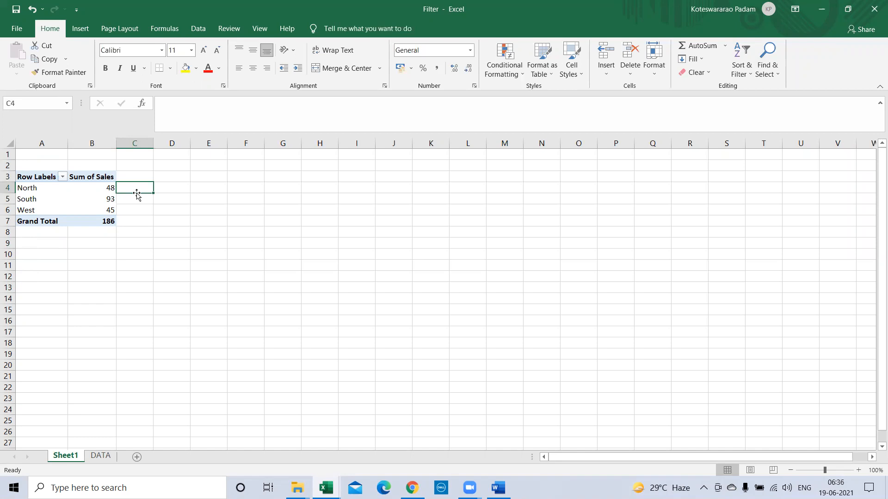
pyautogui.write('93')
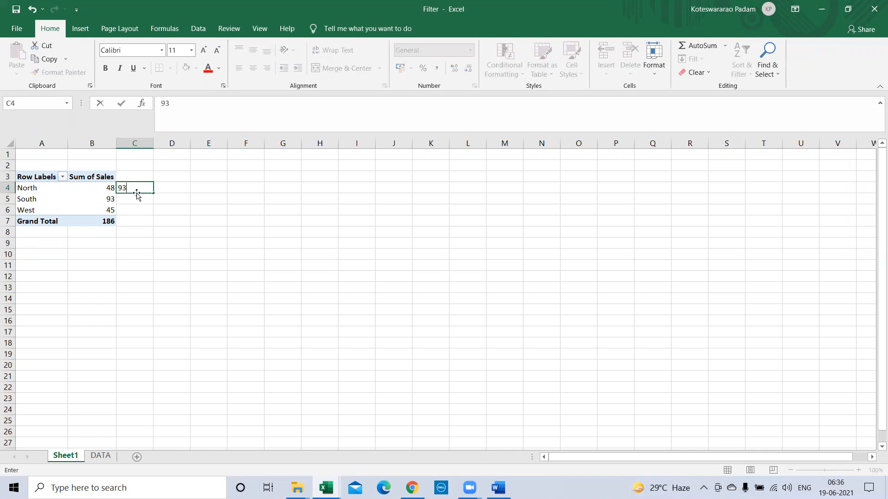
pyautogui.press('Return')
pyautogui.write('93')
pyautogui.press('Return')
pyautogui.write('93')
pyautogui.press('Return')
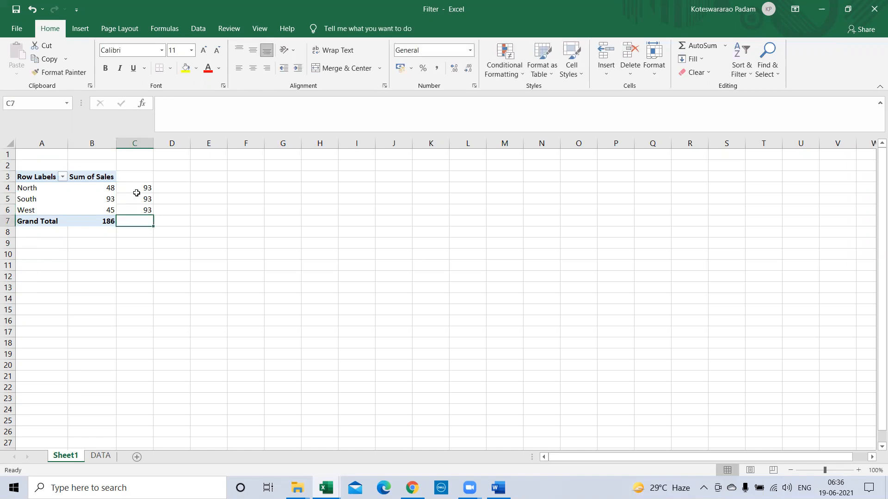
# Compare the PivotTable's Sum of Sales column with the repeated South value in C4:C6 for each region
pyautogui.click(179, 187)
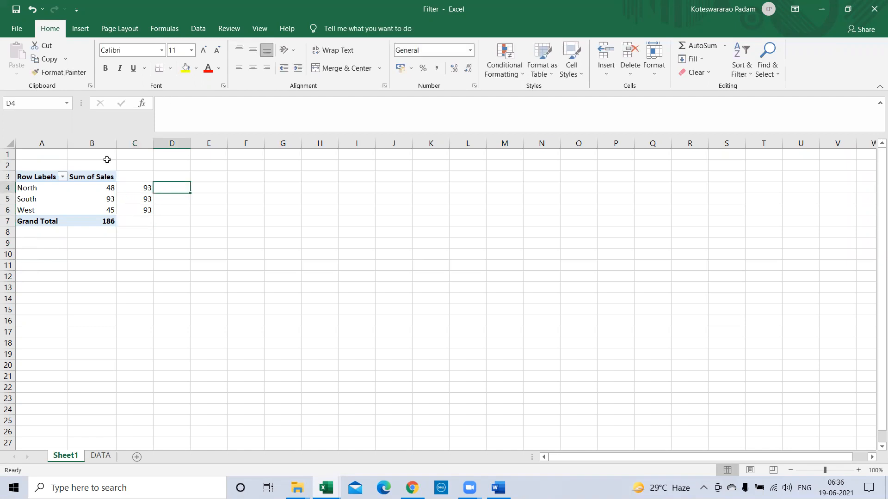
pyautogui.click(104, 143)
pyautogui.keyDown('ctrl'); pyautogui.click(134, 144); pyautogui.keyUp('ctrl')
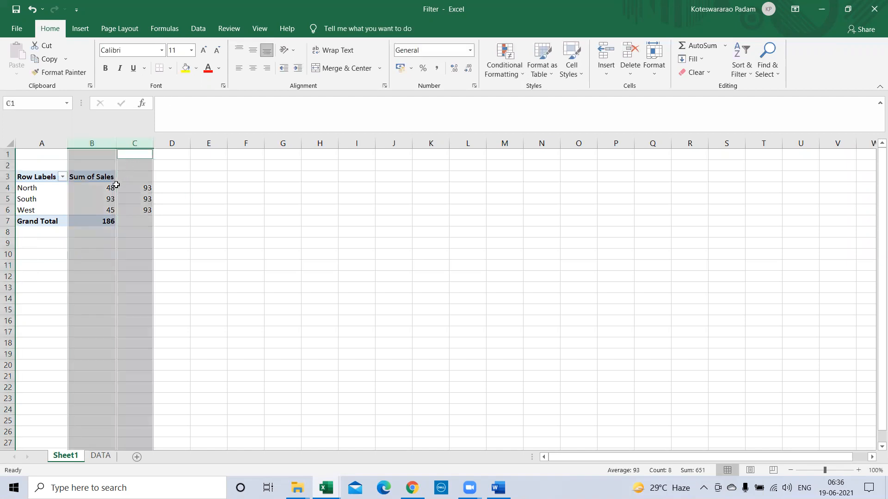
pyautogui.click(137, 145)
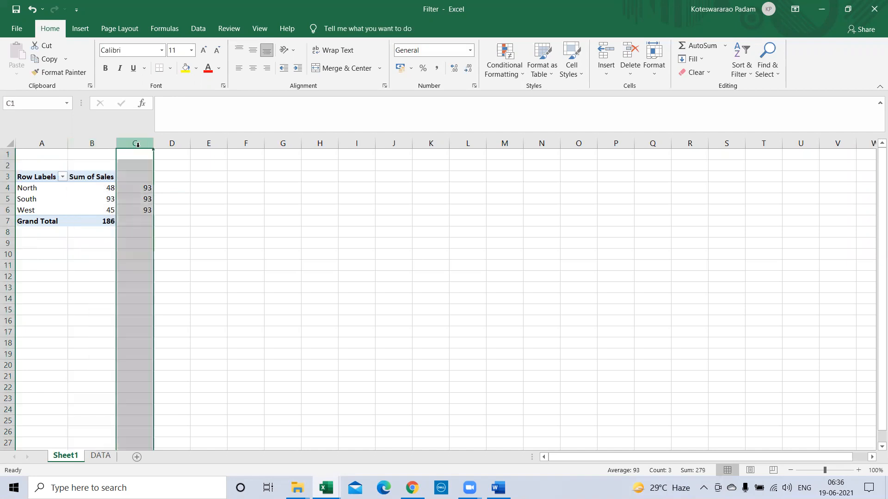
pyautogui.click(134, 198)
pyautogui.click(30, 202)
pyautogui.click(132, 198)
pyautogui.click(134, 187)
pyautogui.click(141, 211)
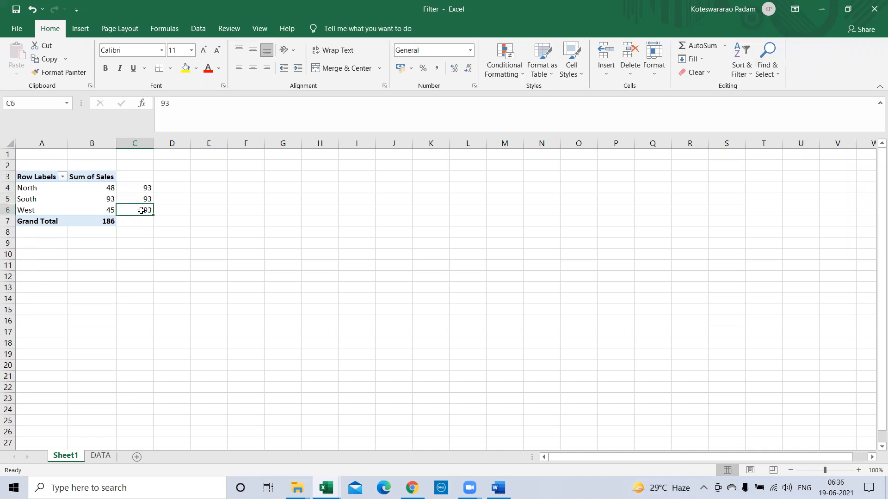
pyautogui.click(139, 188)
pyautogui.click(139, 199)
pyautogui.click(140, 210)
pyautogui.click(141, 187)
pyautogui.click(141, 199)
pyautogui.click(142, 211)
pyautogui.click(164, 189)
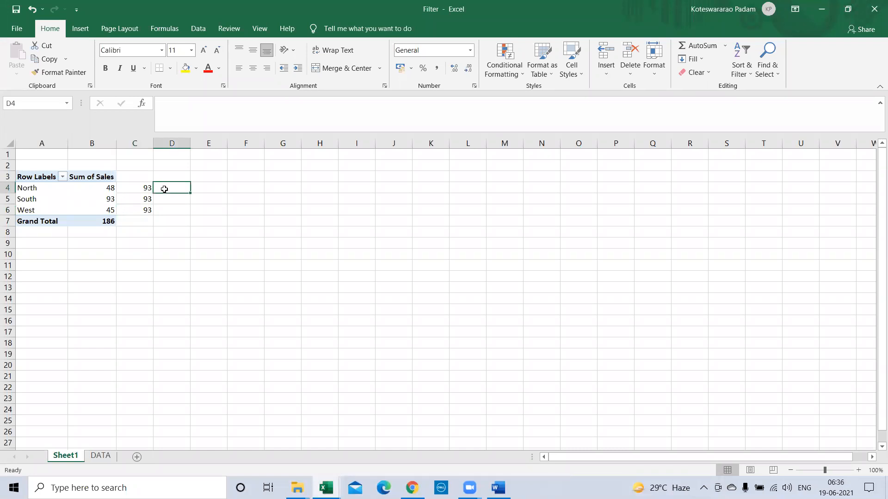
pyautogui.click(123, 202)
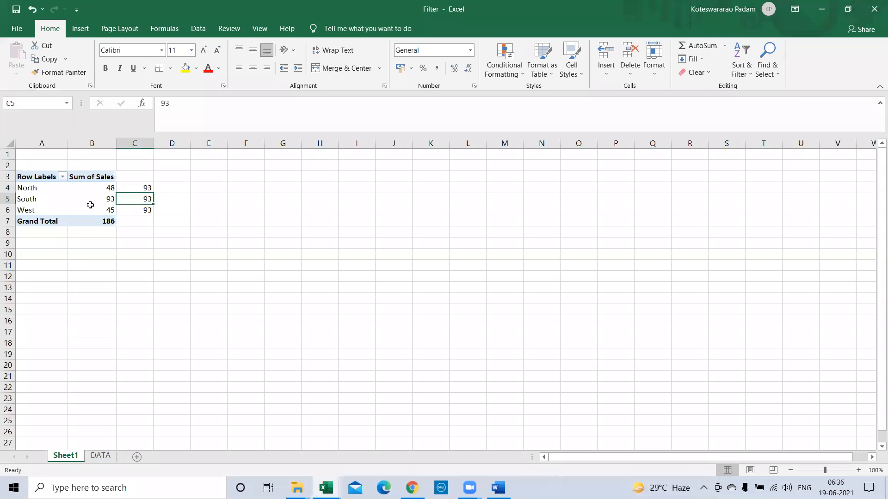
pyautogui.click(160, 201)
pyautogui.click(145, 208)
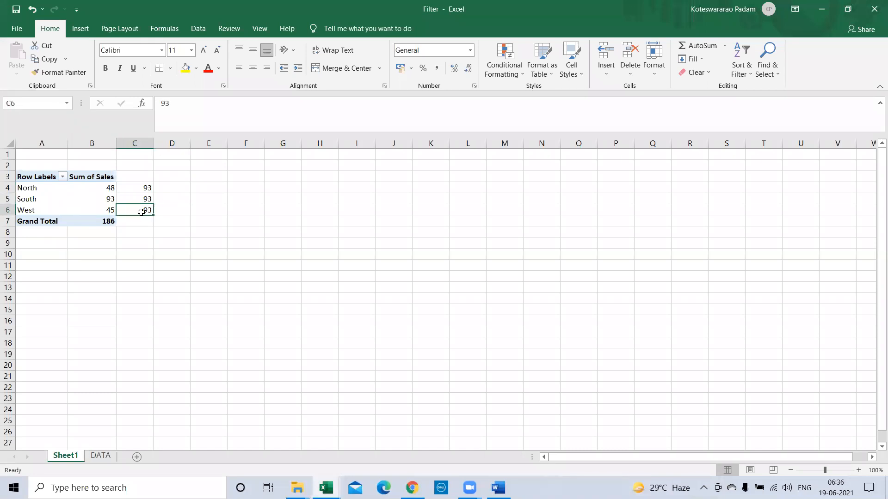
pyautogui.click(170, 209)
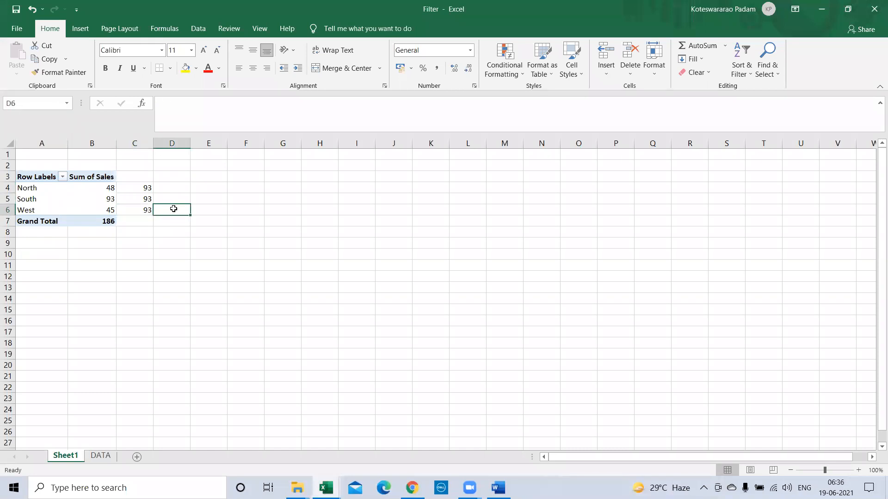
pyautogui.click(172, 189)
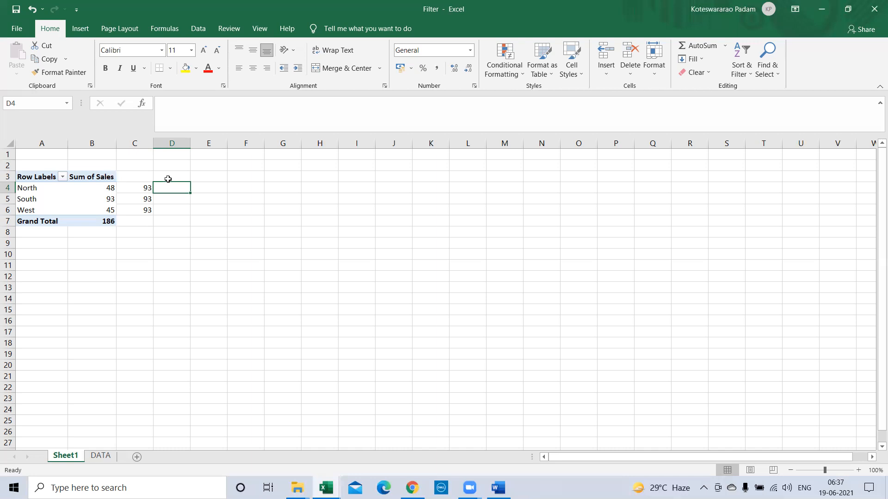
# Permanently delete the PivotTable worksheet Sheet1, keeping only the DATA sheet
pyautogui.rightClick(66, 457)
pyautogui.click(94, 333)
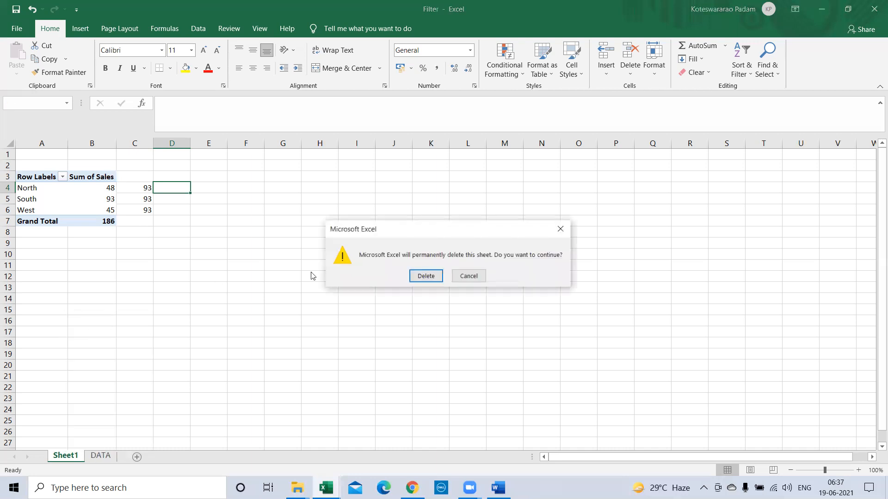
pyautogui.click(417, 278)
pyautogui.click(108, 298)
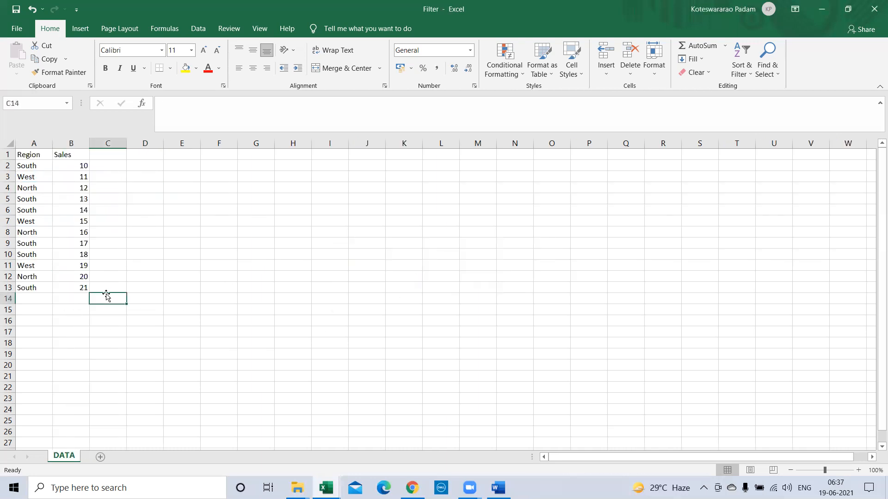
# Close the Filter workbook, open a new Power BI Desktop report and dismiss its start screen
pyautogui.click(867, 6)
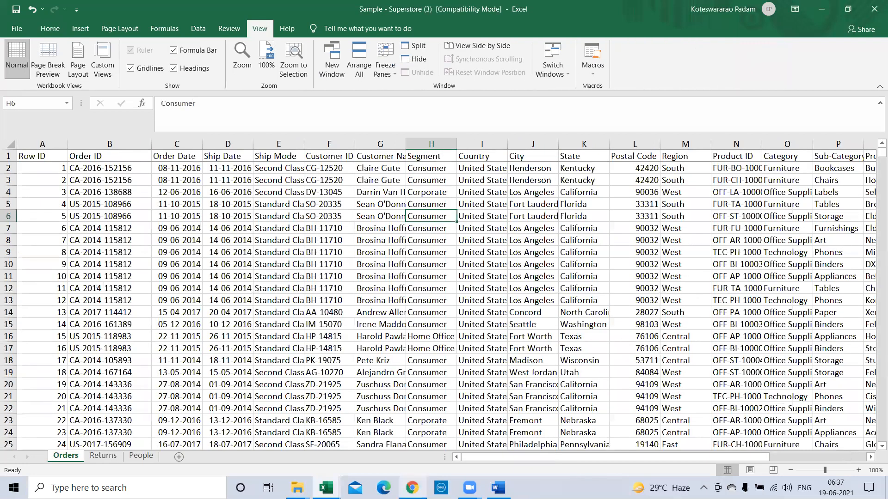
pyautogui.press('super+d')
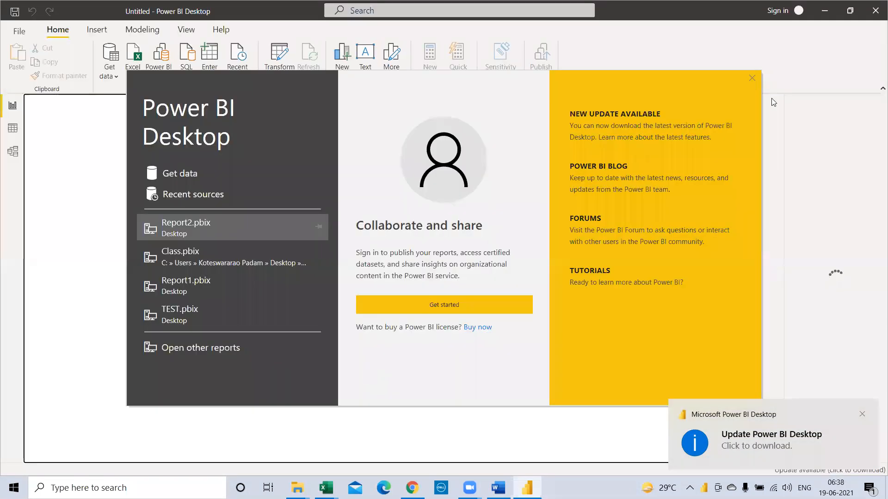
pyautogui.click(741, 83)
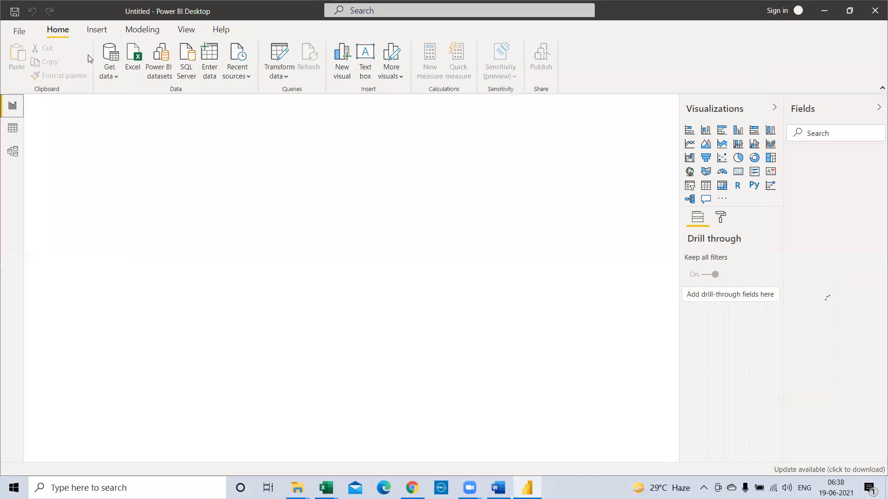
# Import the DATA sheet from the Filter Excel workbook on the Desktop and display the loaded table's rows in Data view
pyautogui.click(107, 76)
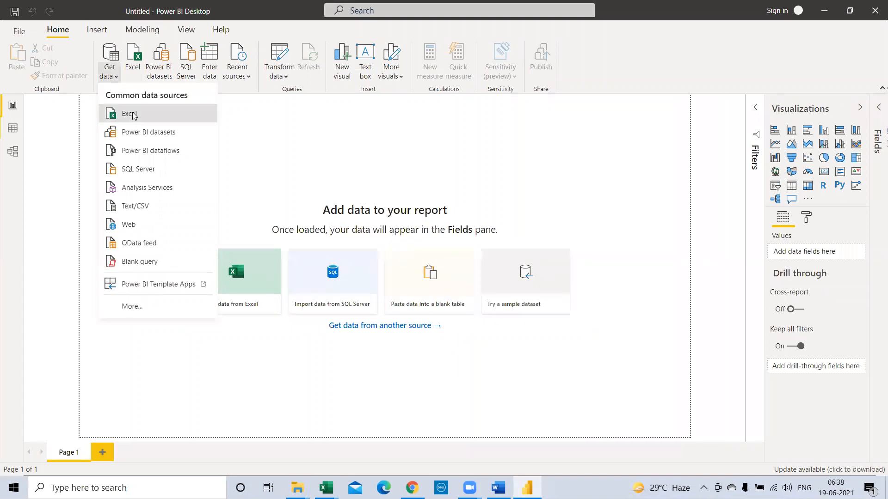
pyautogui.click(133, 116)
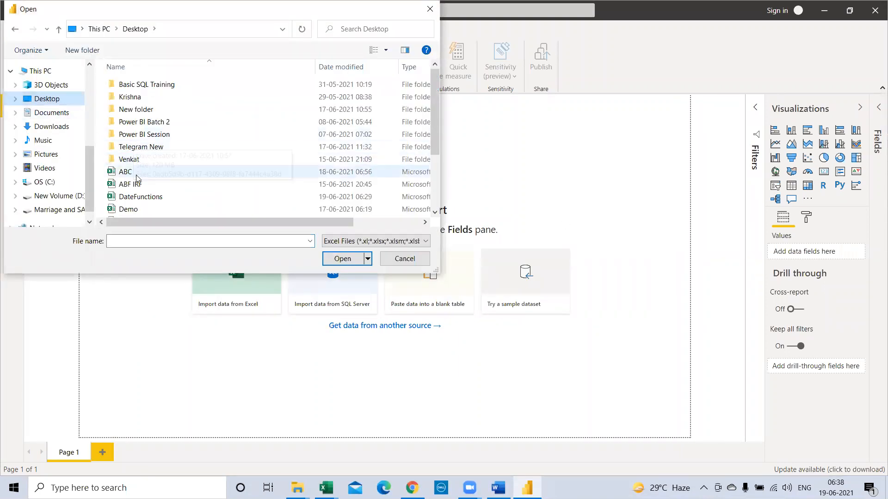
pyautogui.click(139, 208)
pyautogui.click(142, 184)
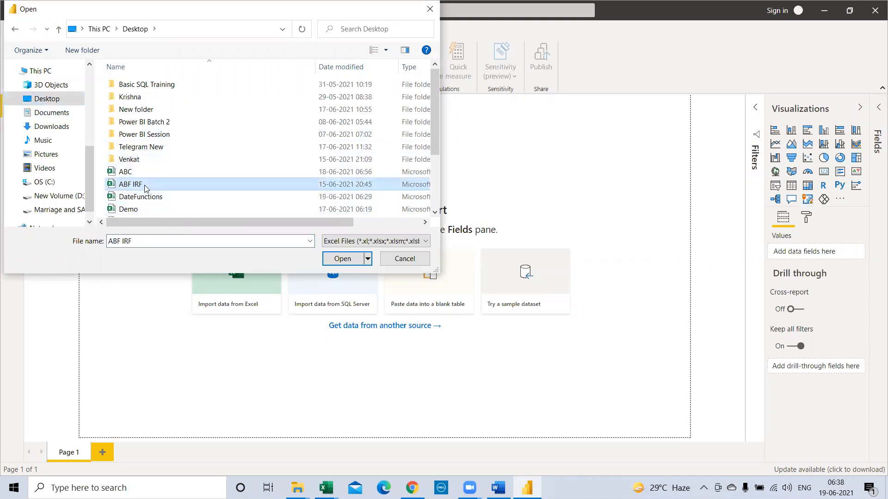
pyautogui.scroll(-2, 146, 189)
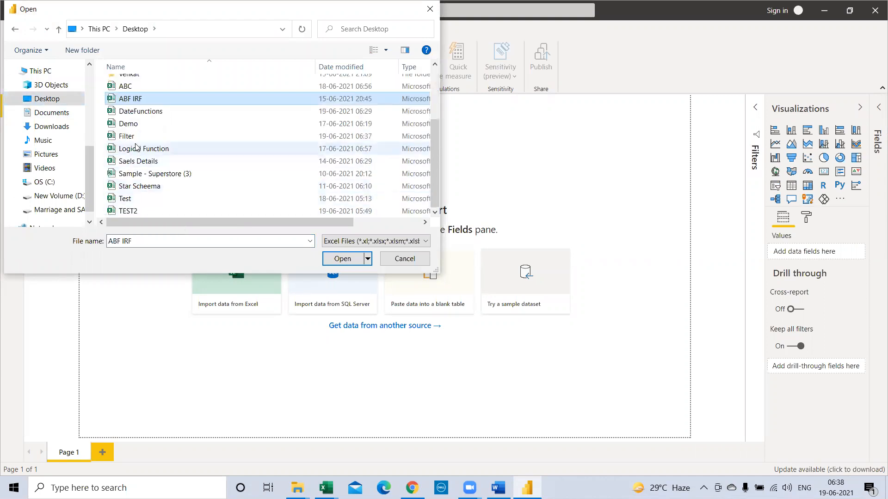
pyautogui.click(136, 124)
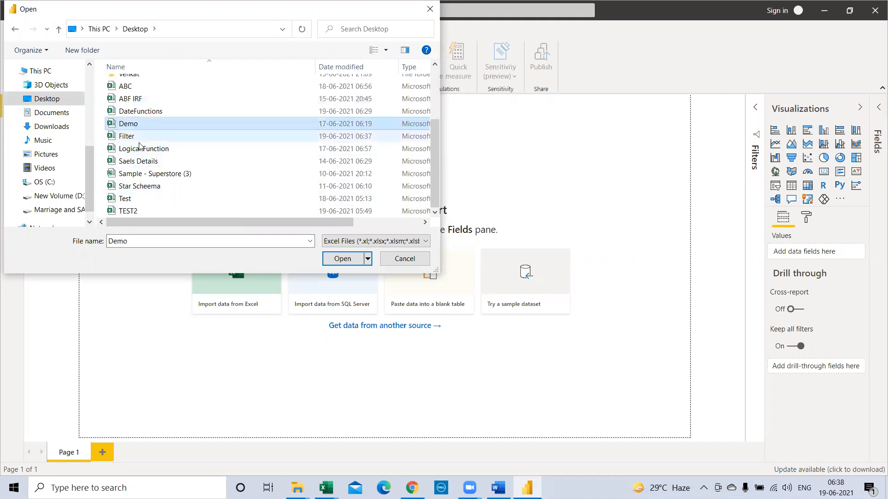
pyautogui.click(138, 137)
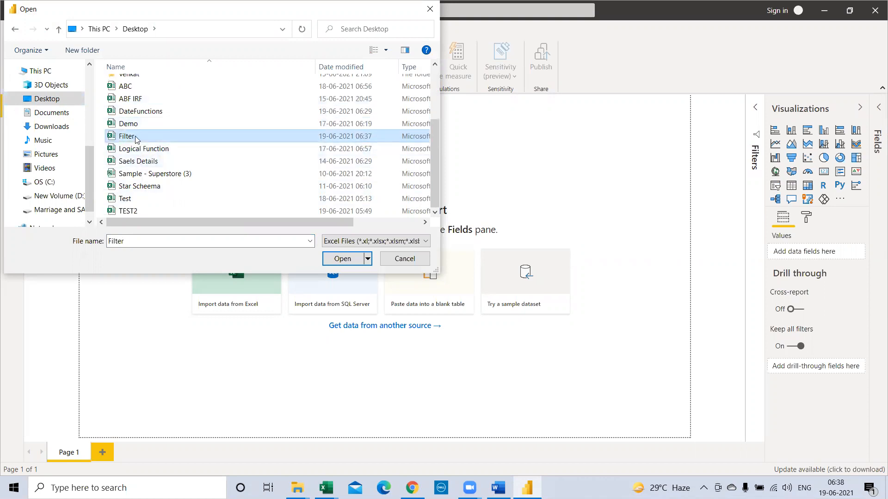
pyautogui.doubleClick(139, 145)
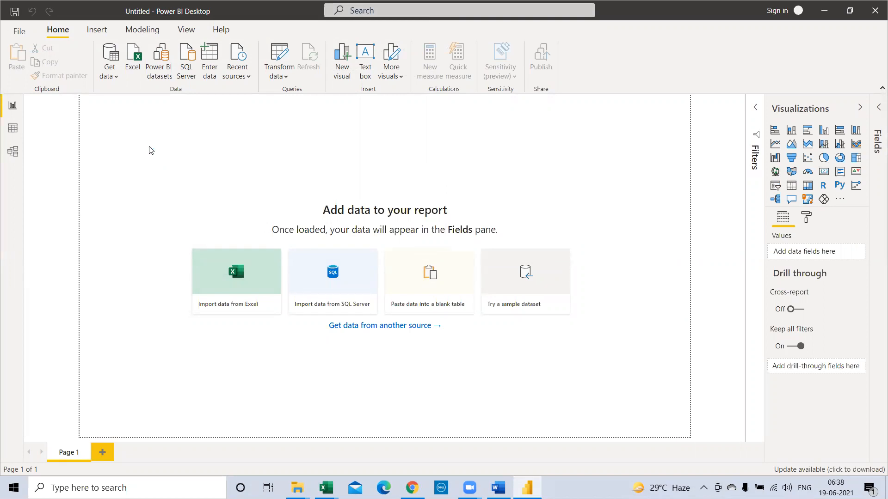
pyautogui.click(224, 132)
pyautogui.click(567, 423)
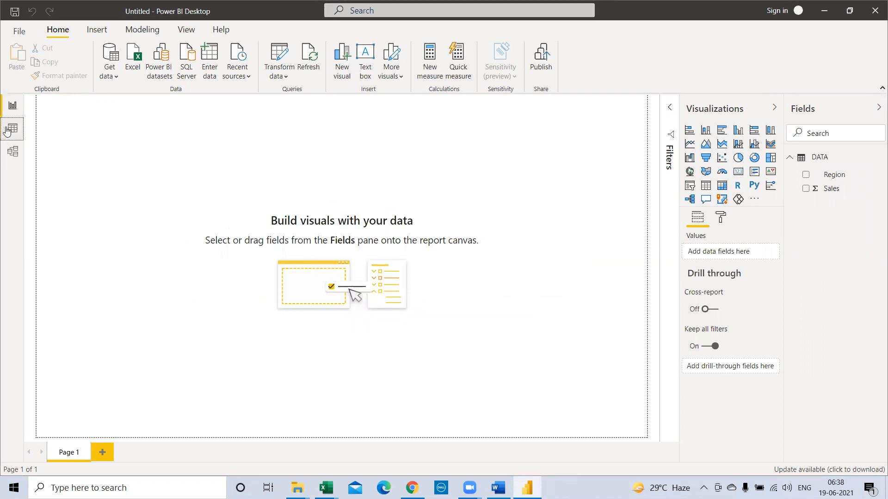
pyautogui.click(13, 128)
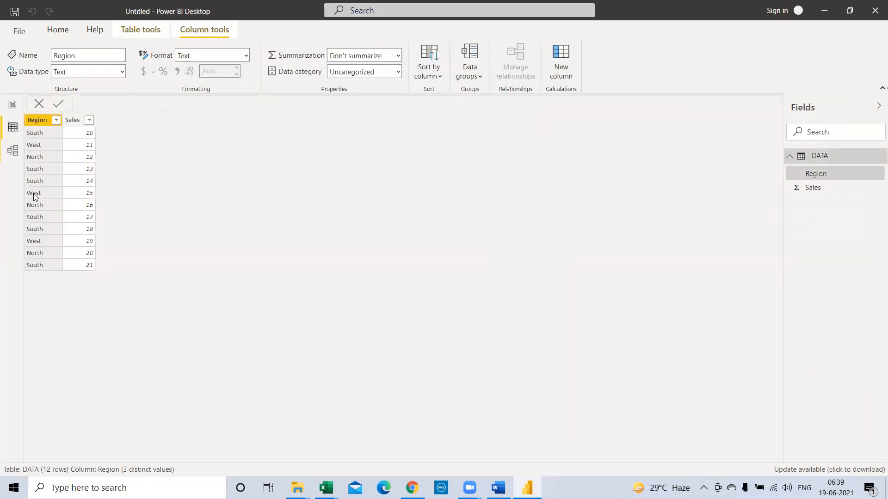
# Add a table visual with Region and Sales to the report page and size it to about 384 by 225
pyautogui.click(13, 106)
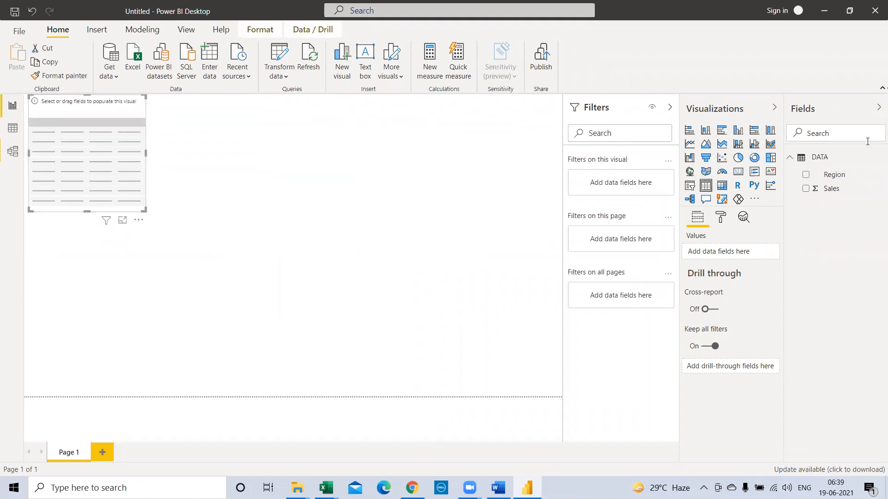
pyautogui.moveTo(836, 180); pyautogui.dragTo(99, 162)
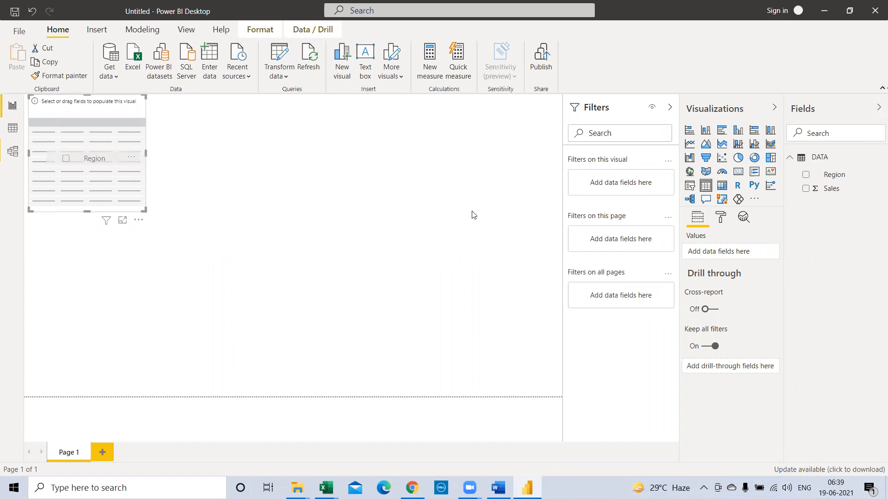
pyautogui.moveTo(828, 188); pyautogui.dragTo(188, 152)
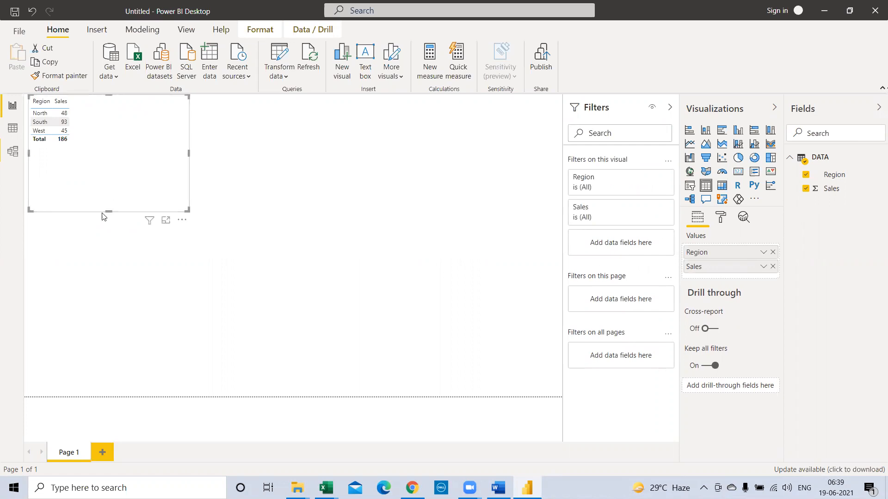
pyautogui.moveTo(115, 192); pyautogui.dragTo(115, 187)
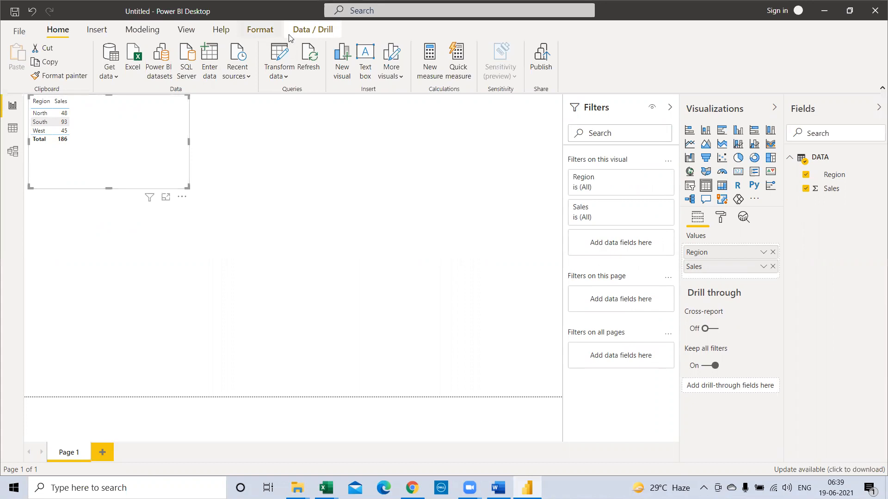
pyautogui.click(391, 78)
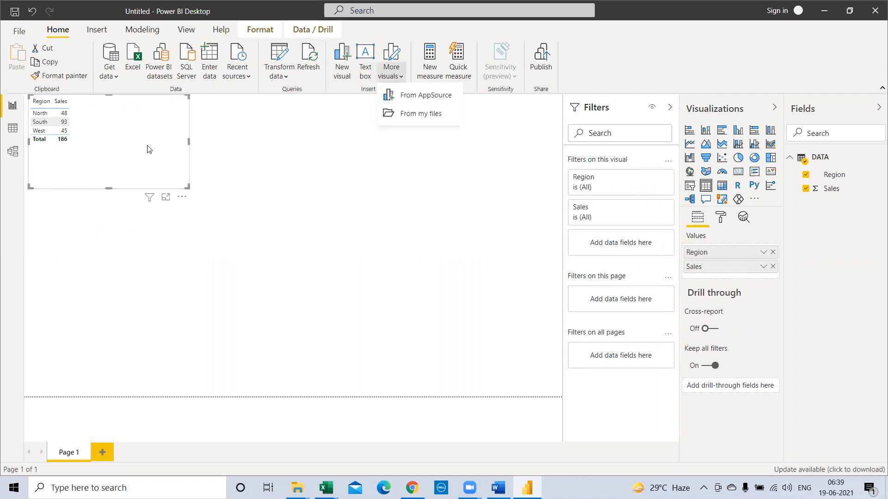
pyautogui.click(122, 152)
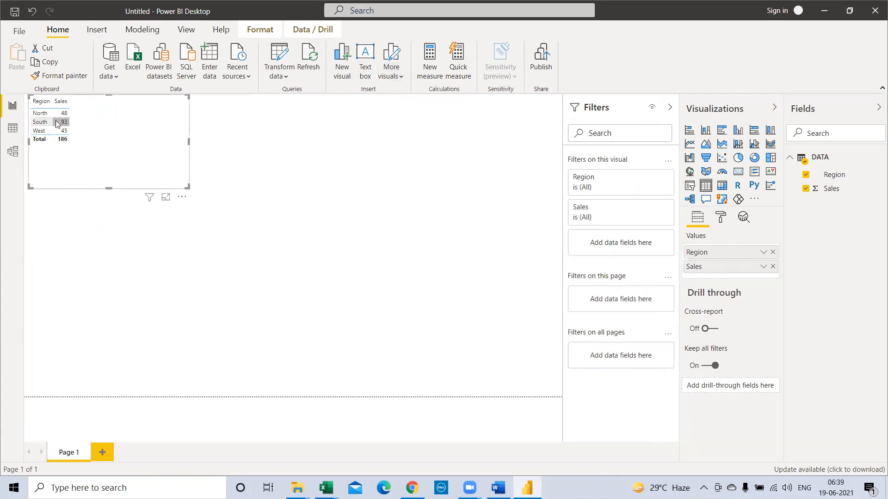
# Look through the table visual's Field formatting, General, Style and Grid options for the text size setting
pyautogui.click(719, 218)
pyautogui.scroll(-1, 711, 323)
pyautogui.scroll(-3, 711, 323)
pyautogui.click(697, 291)
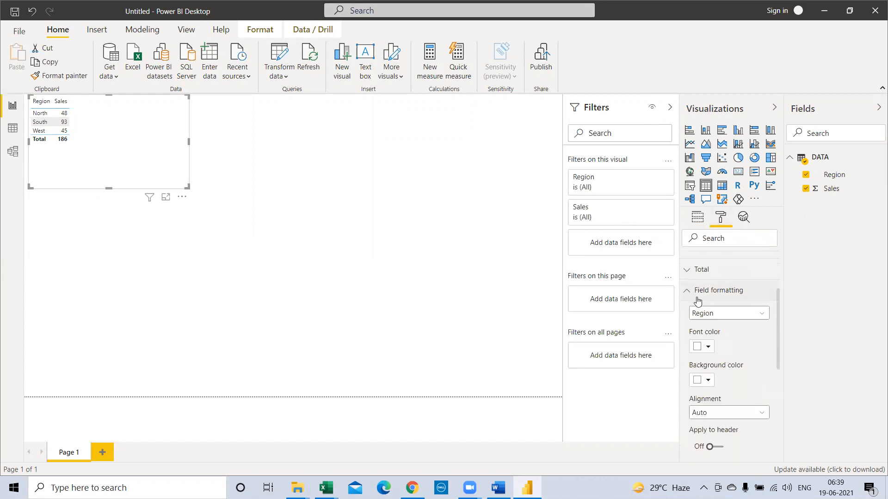
pyautogui.scroll(-3, 706, 324)
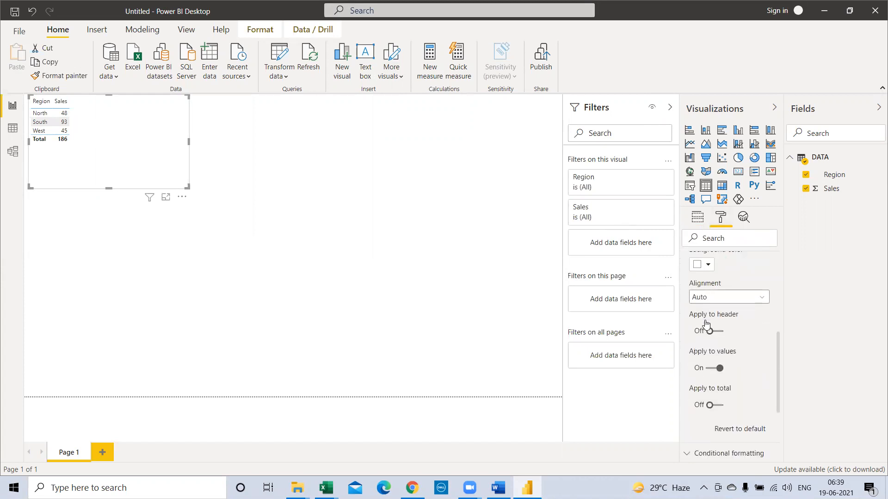
pyautogui.scroll(-3, 706, 325)
pyautogui.scroll(-1, 706, 325)
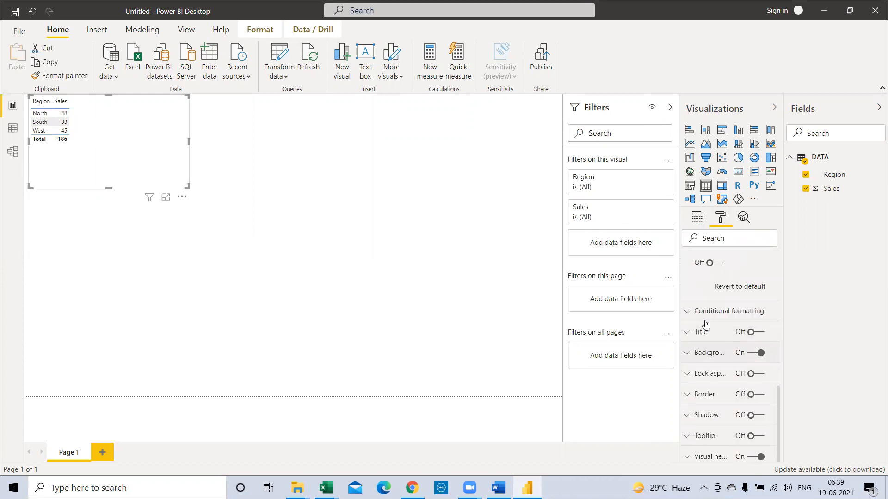
pyautogui.scroll(7, 705, 370)
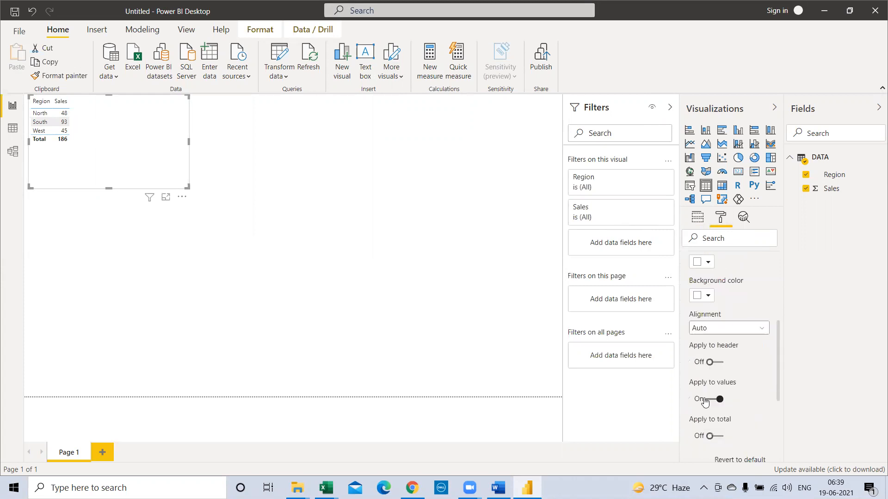
pyautogui.click(691, 267)
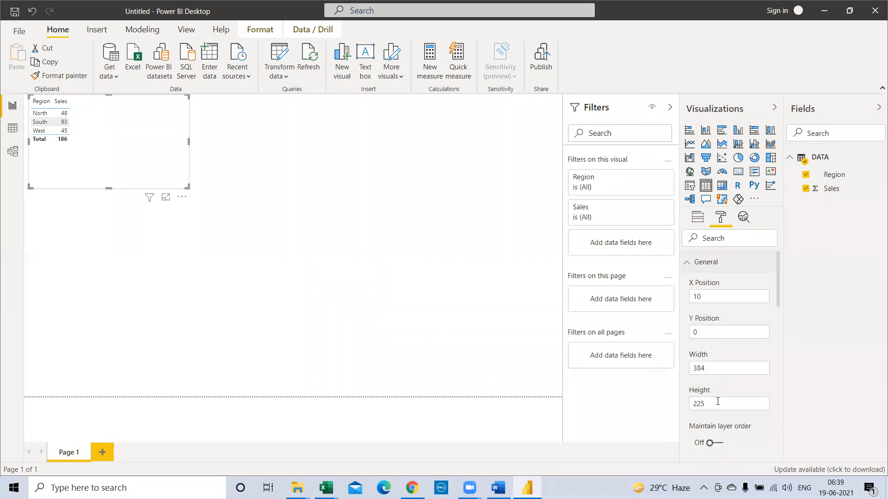
pyautogui.click(686, 266)
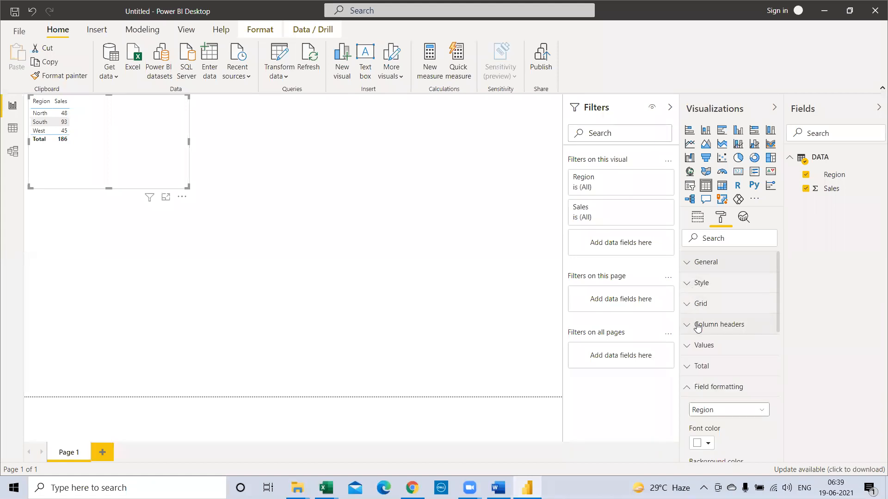
pyautogui.click(692, 289)
pyautogui.click(691, 287)
pyautogui.click(688, 307)
pyautogui.click(688, 305)
# Set the text size of the table visual's values to 18 pt and enlarge the visual's frame
pyautogui.click(689, 346)
pyautogui.scroll(-3, 691, 363)
pyautogui.scroll(-4, 702, 377)
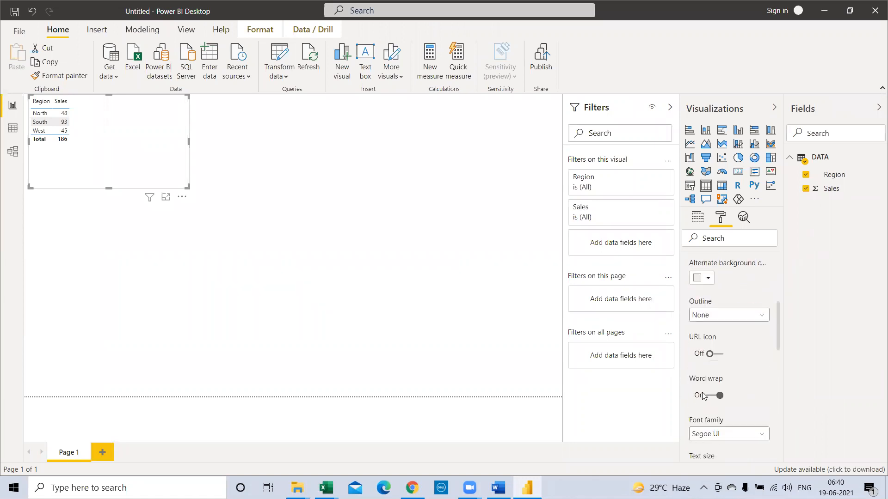
pyautogui.click(721, 396)
pyautogui.click(721, 395)
pyautogui.click(721, 395)
pyautogui.moveTo(189, 187); pyautogui.dragTo(234, 244)
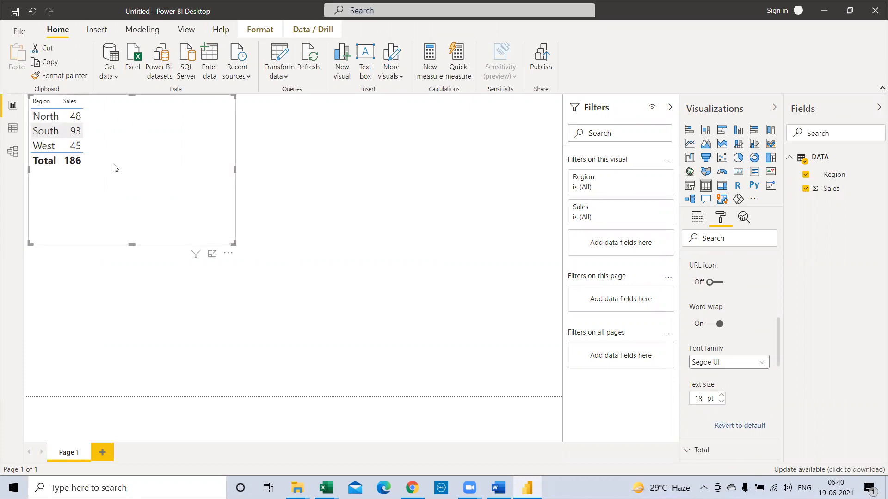
# Add a calculated column to the DATA table and try the formula SUMWITHFILTER = SUM(DATA[Sales], REGION = "SOUTH"
pyautogui.click(76, 145)
pyautogui.click(98, 121)
pyautogui.click(12, 133)
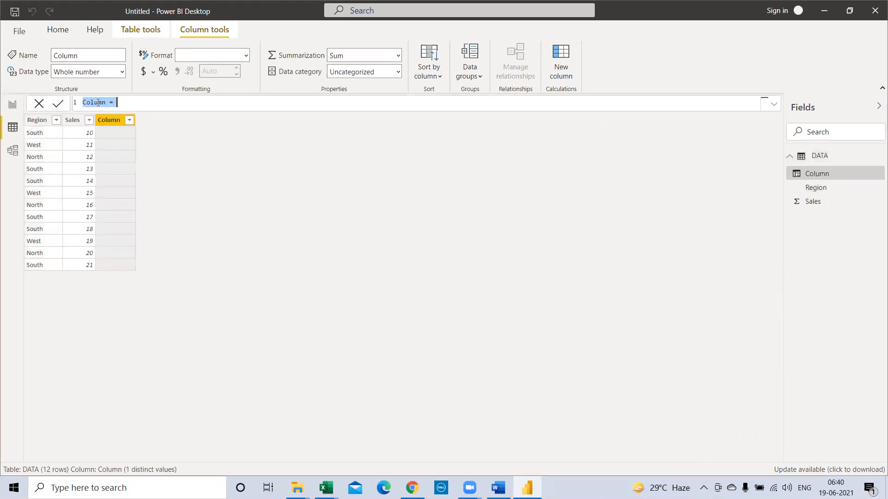
pyautogui.write('SUMWITHFILTER = SUM(')
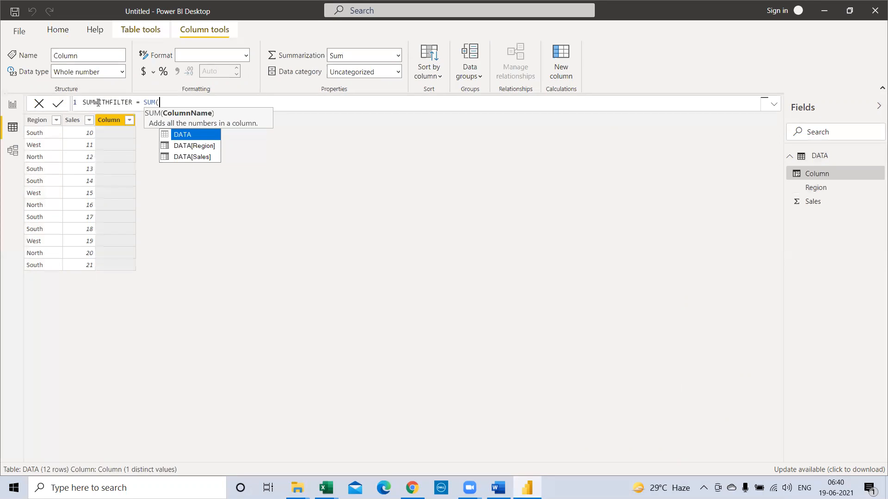
pyautogui.write('SA')
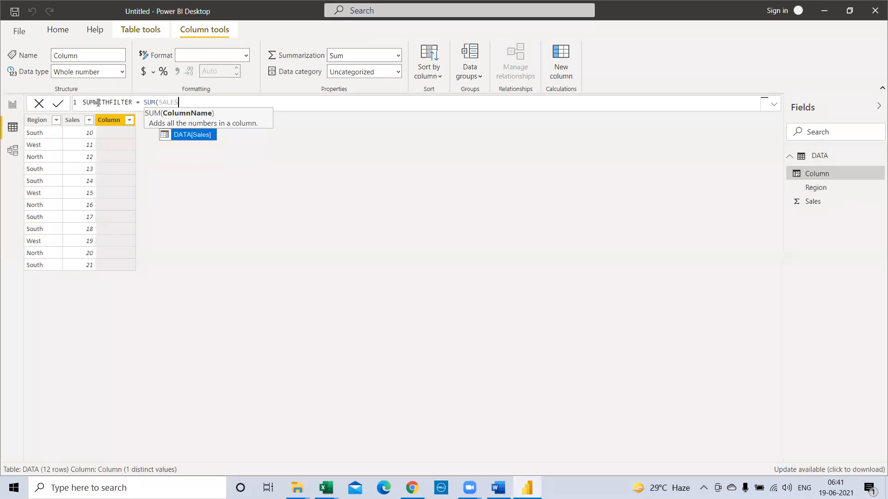
pyautogui.write('LES')
pyautogui.click(193, 134)
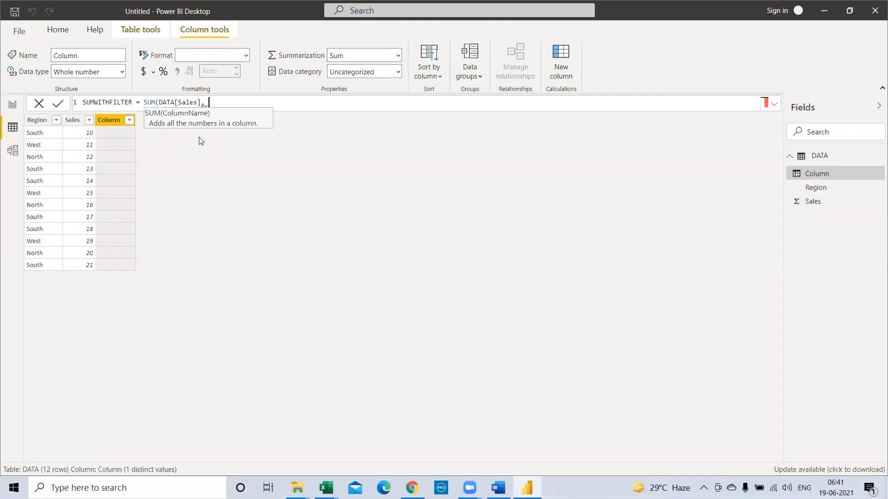
pyautogui.write('REGI')
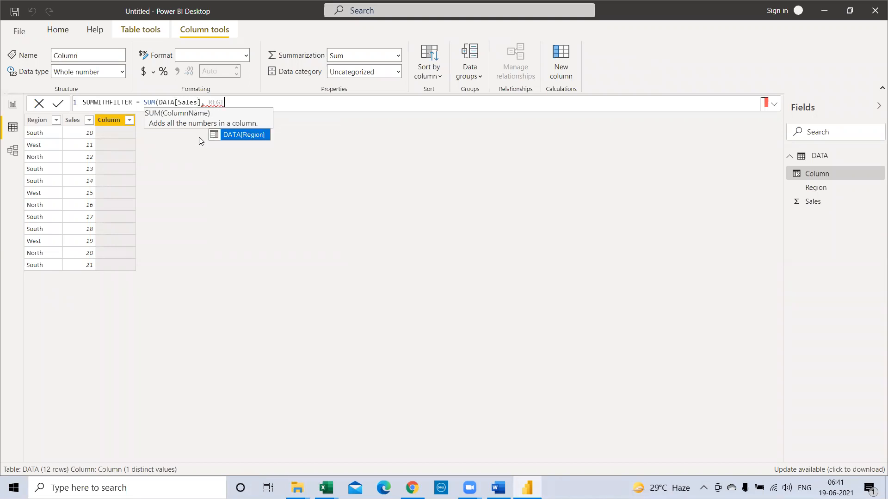
pyautogui.write('ON = "SOUTH"')
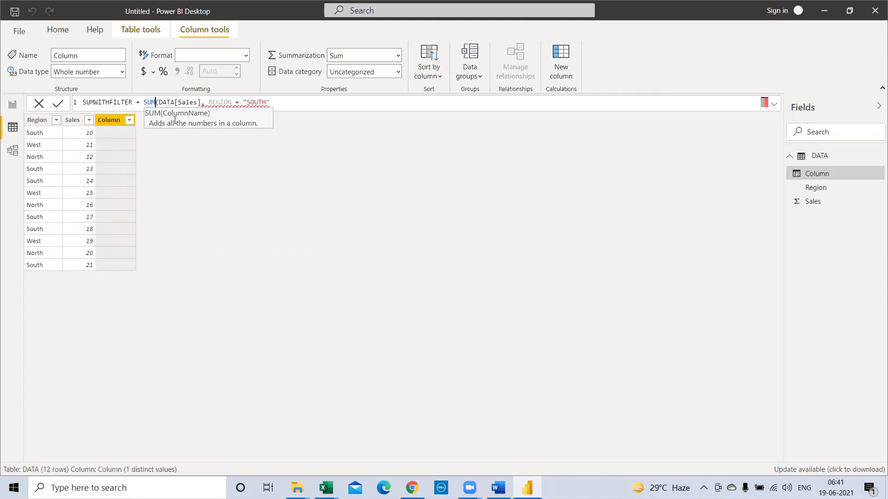
# Remove everything after SUM, including its opening parenthesis, from the SUMWITHFILTER formula
pyautogui.press('Right')
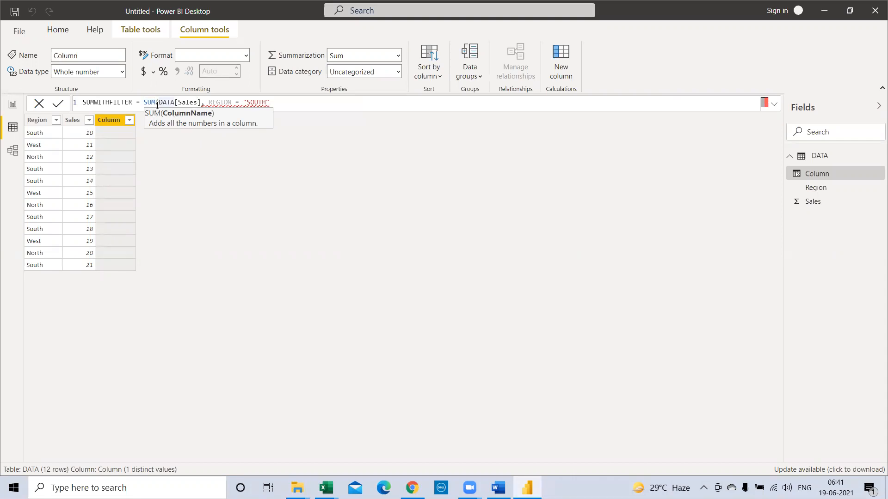
pyautogui.hotkey('shift', 'End')
pyautogui.press('Delete')
pyautogui.press('BackSpace')
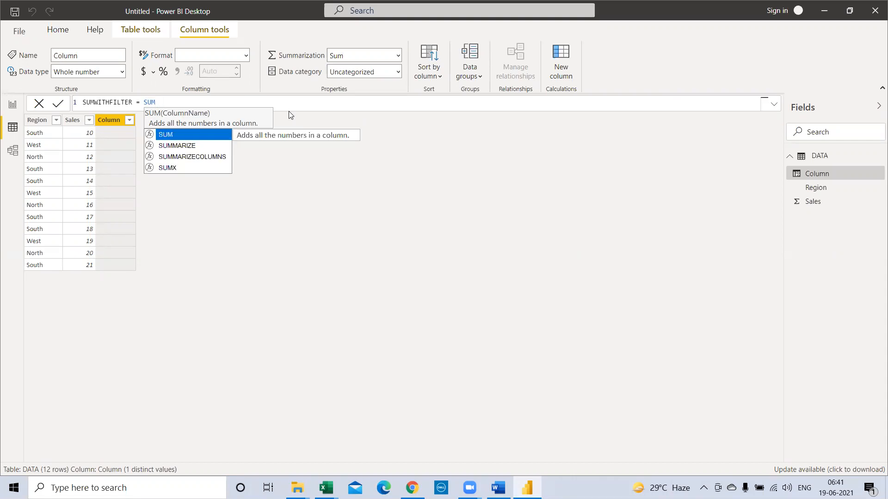